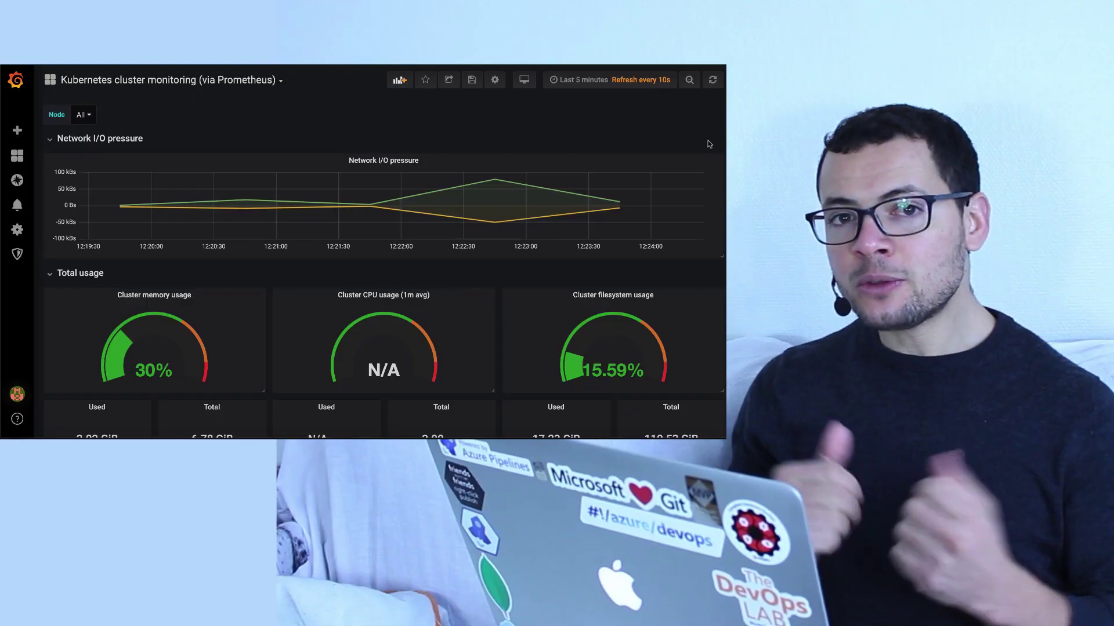
Look through the Kubernetes cluster monitoring dashboard, from network I/O pressure and total usage down to pod CPU, memory and network charts
scroll(709, 143, "down", 5)
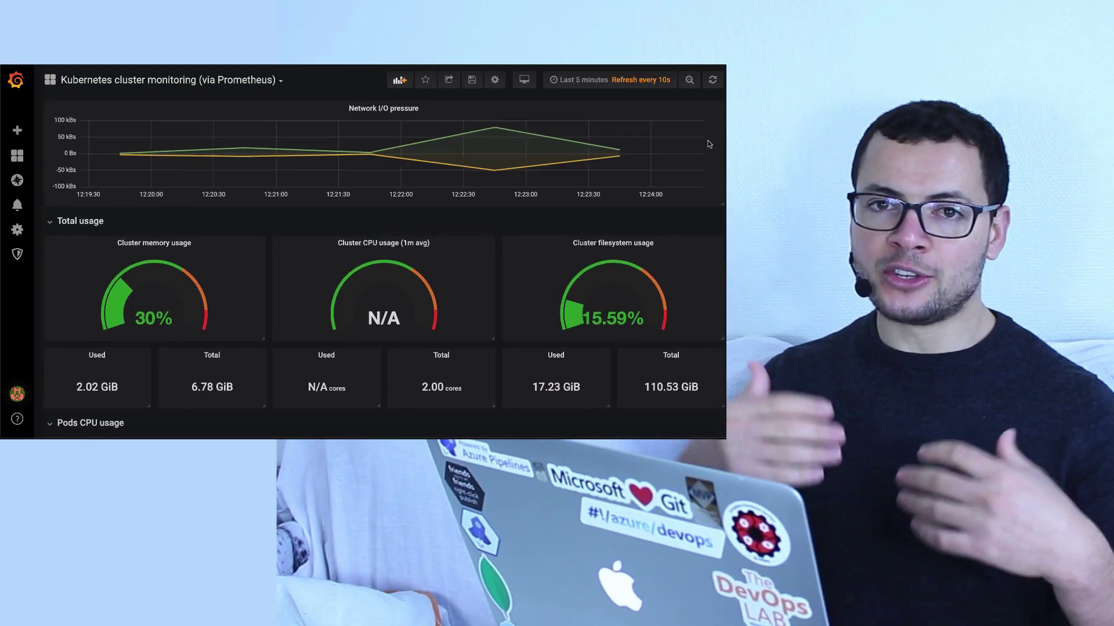
scroll(709, 144, "down", 1)
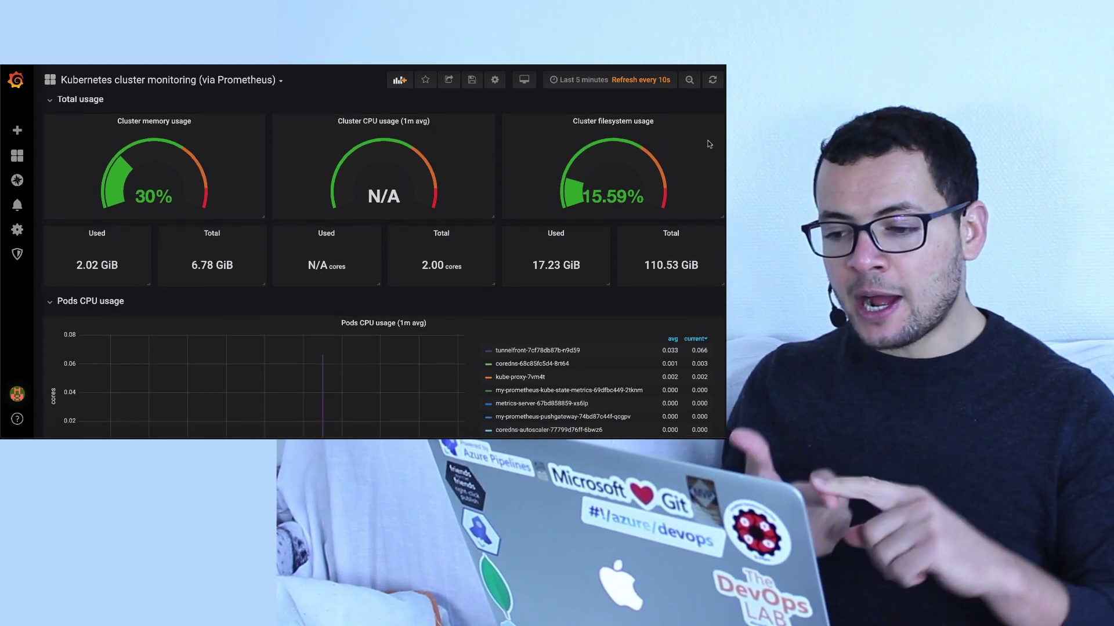
scroll(709, 144, "down", 3)
scroll(709, 144, "down", 4)
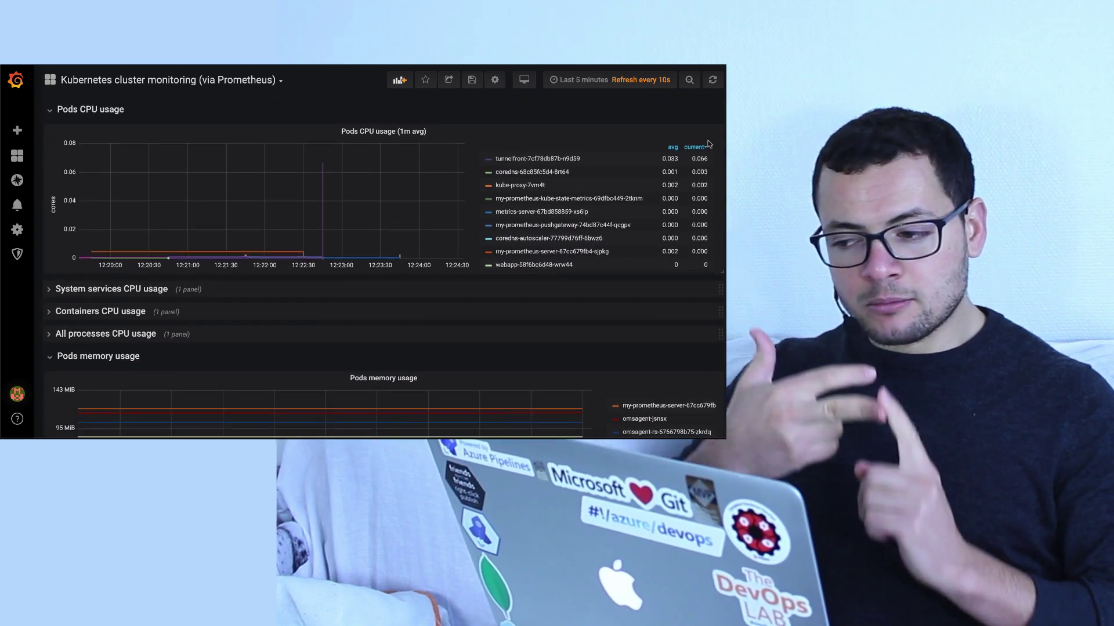
scroll(708, 144, "down", 8)
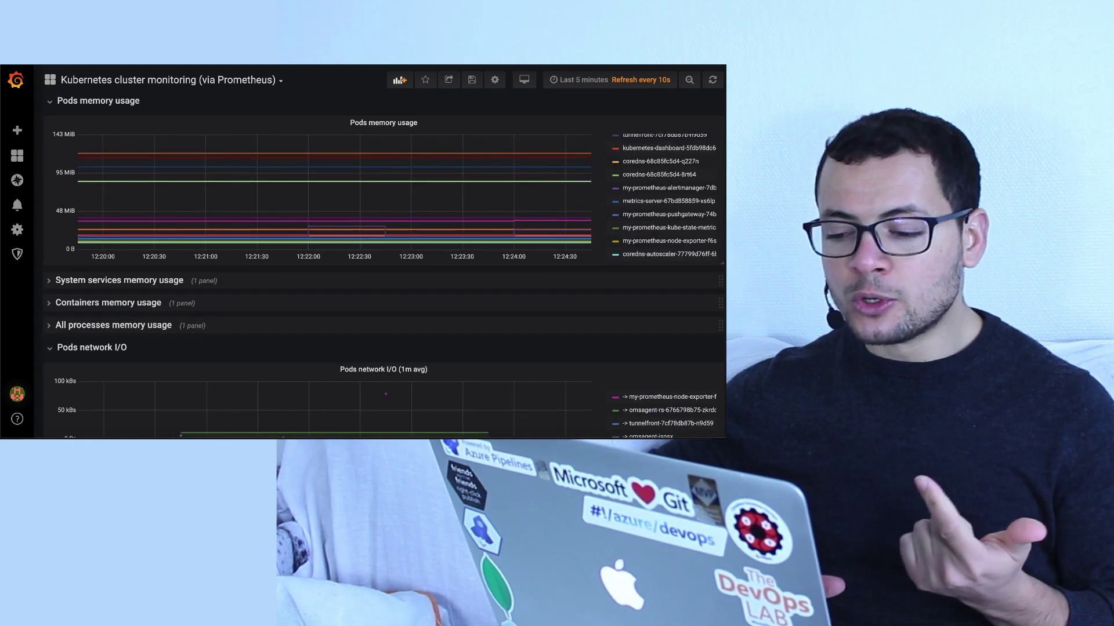
scroll(709, 144, "down", 5)
scroll(384, 261, "down", 10)
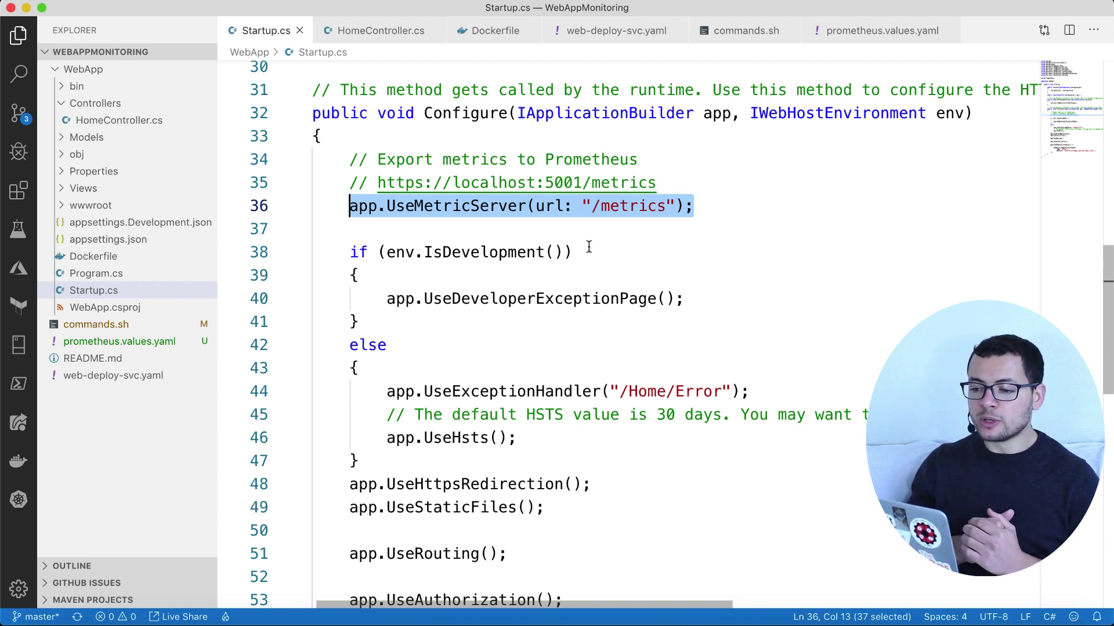
Highlight the app.UseMetricServer(url: "/metrics") line in the Configure method of Startup.cs
left_click(693, 207)
key("alt+shift+Left")
key("alt+shift+Left")
key("alt+shift+Left")
key("alt+shift+Left")
key("alt+shift+Left")
key("alt+shift+Left")
key("alt+shift+Left")
key("alt+shift+Left")
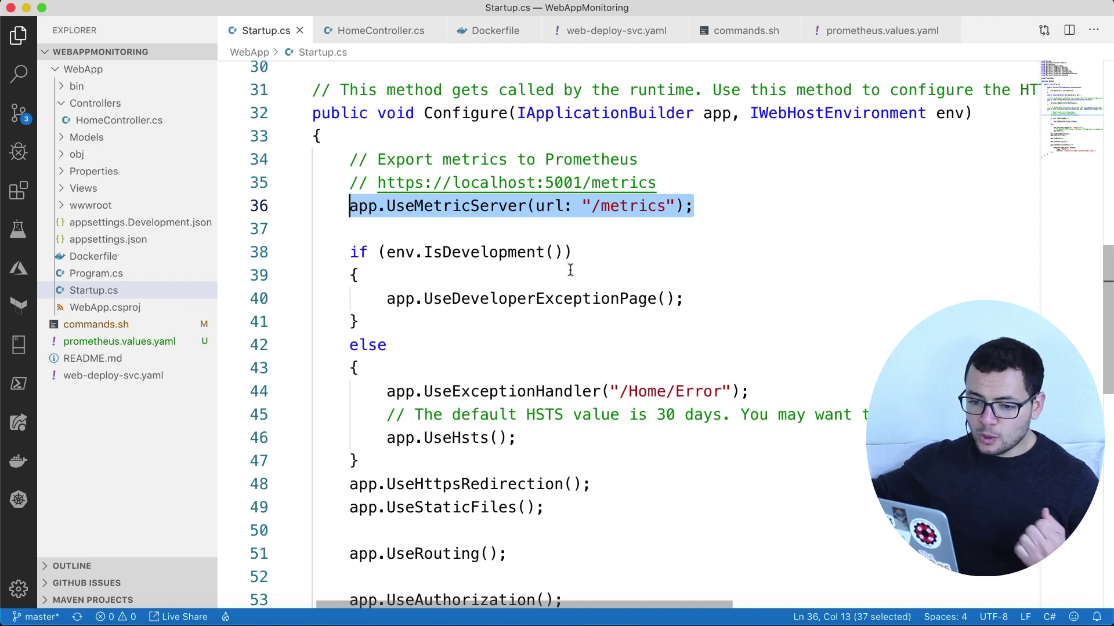
View HomeController.cs and highlight the my_counter metric name and the counter being incremented in the Index action
left_click(392, 41)
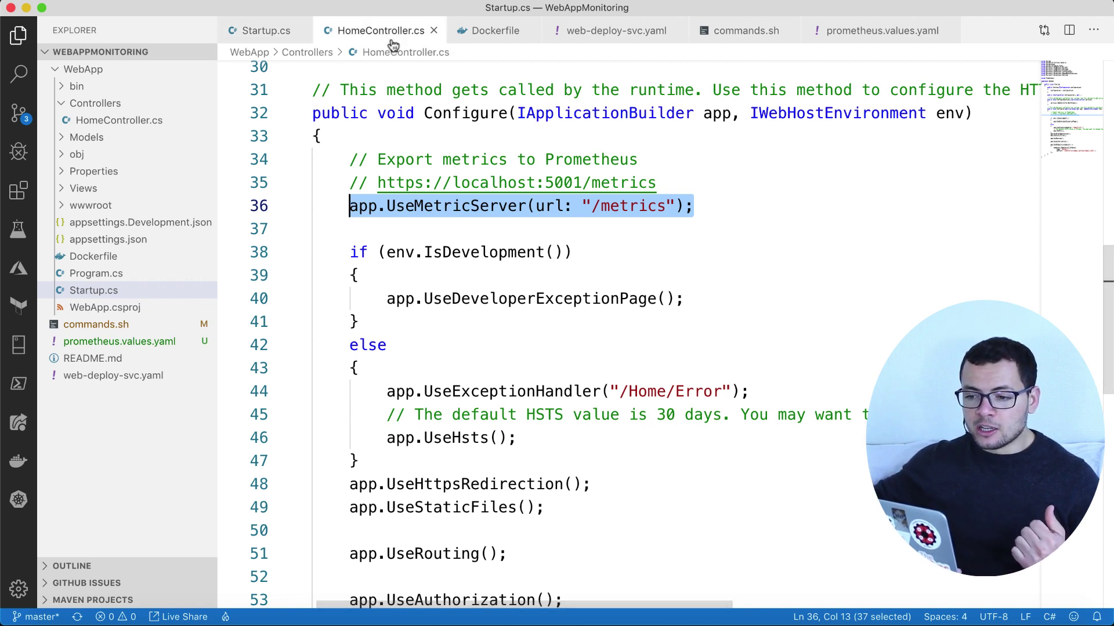
double_click(778, 214)
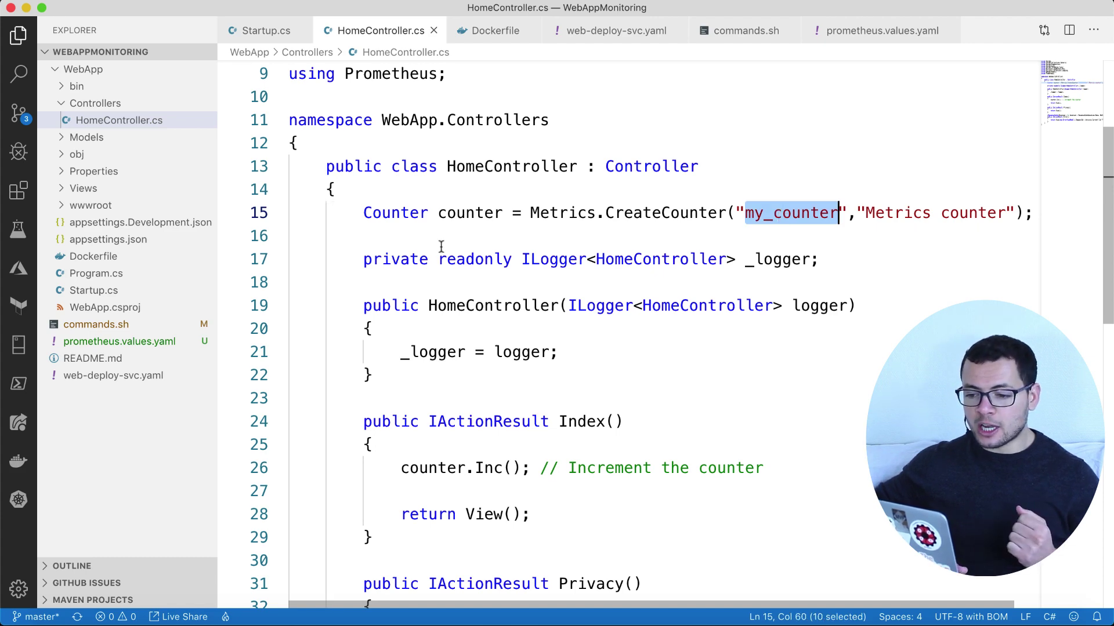
scroll(482, 337, "down", 1)
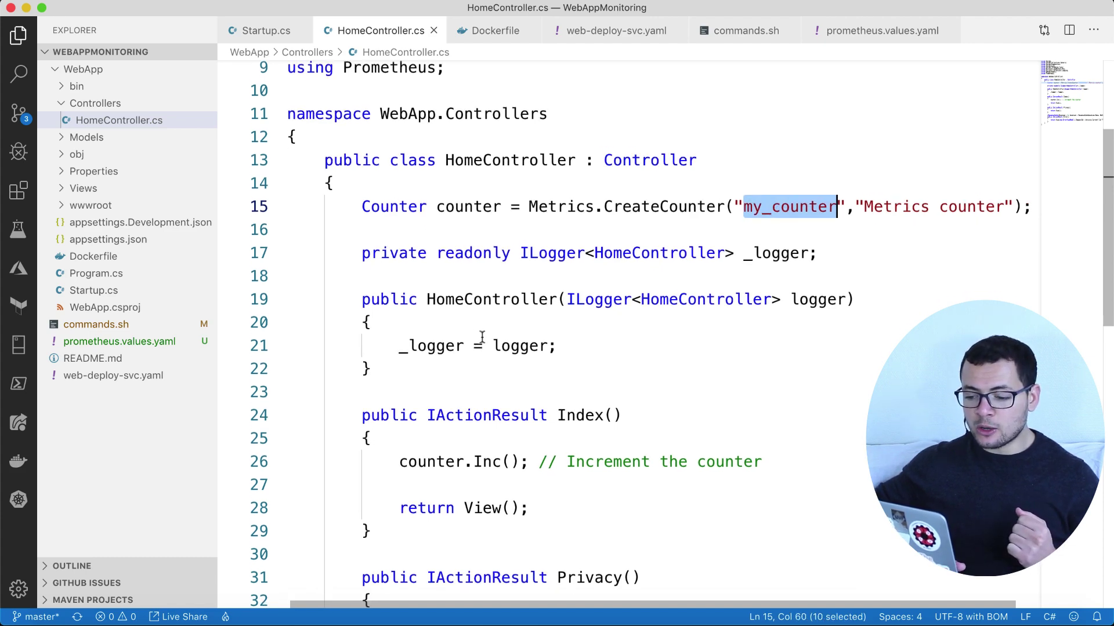
double_click(446, 457)
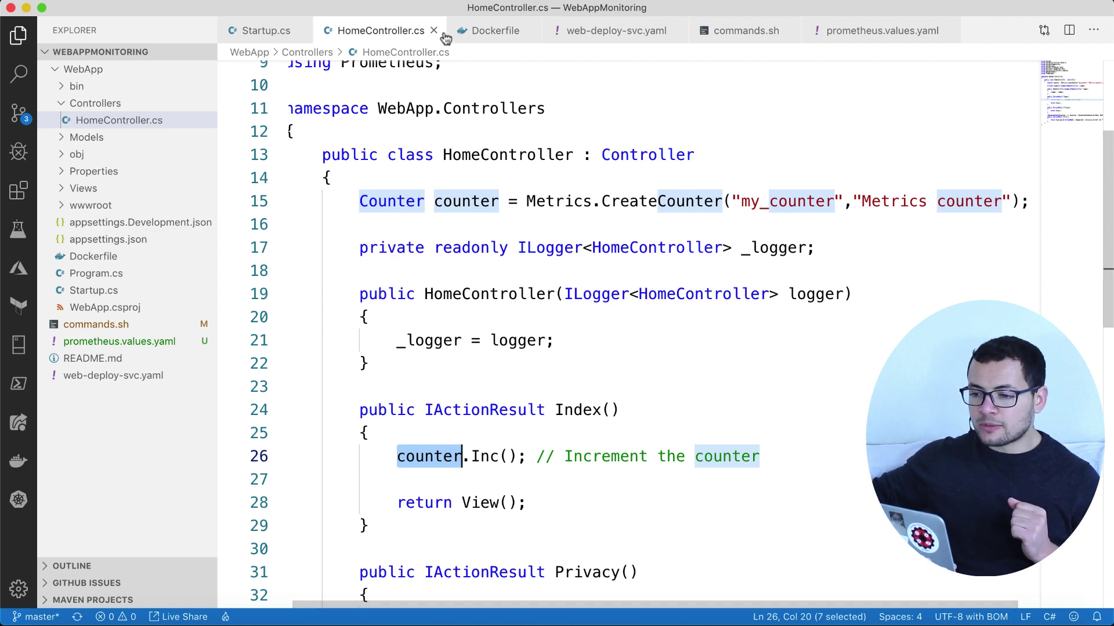
Review the Dockerfile and the web-deploy-svc.yaml manifest, highlighting the Service kind below the Deployment section
left_click(519, 30)
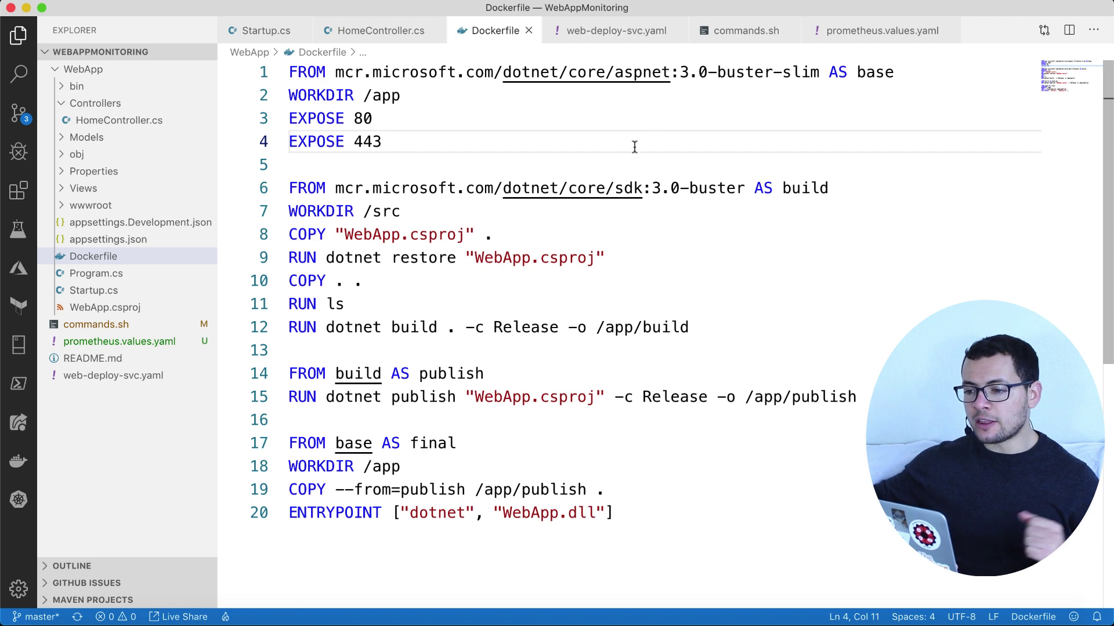
left_click(631, 36)
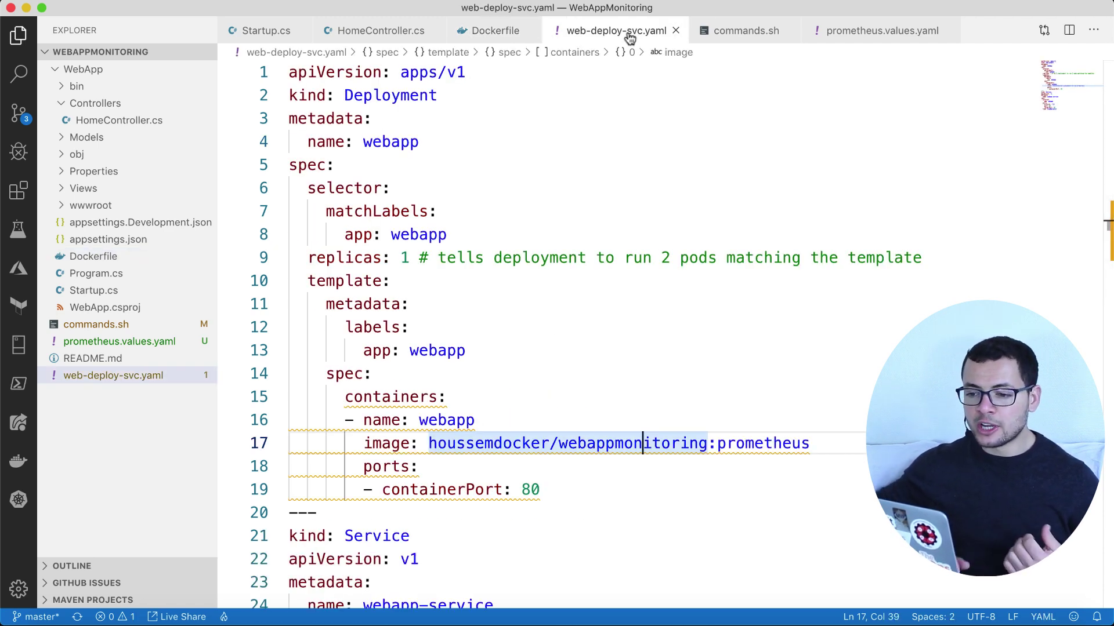
scroll(579, 177, "down", 2)
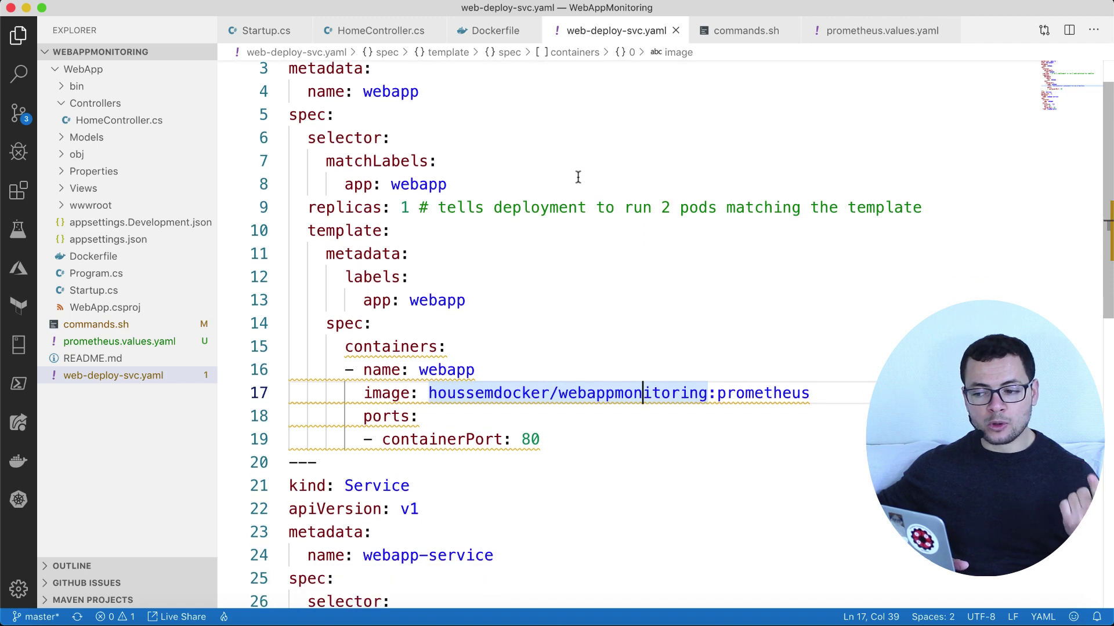
scroll(579, 177, "down", 5)
double_click(387, 288)
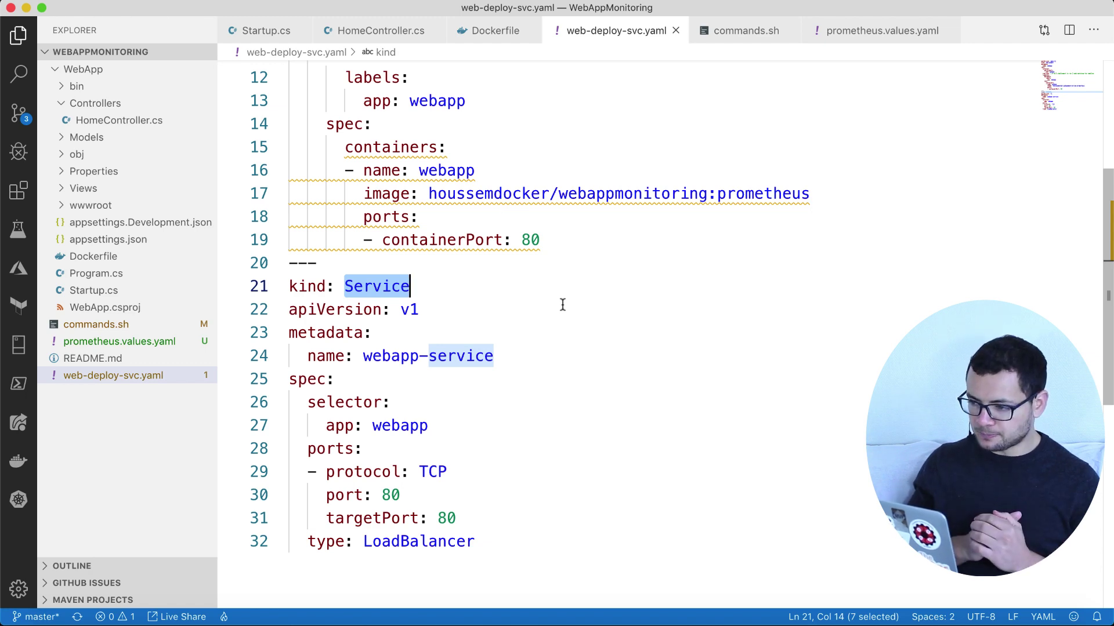
Switch to Chrome and view the WebAppMonitoring repository on GitHub and the webappmonitoring image tags on Docker Hub
key("ctrl+Left")
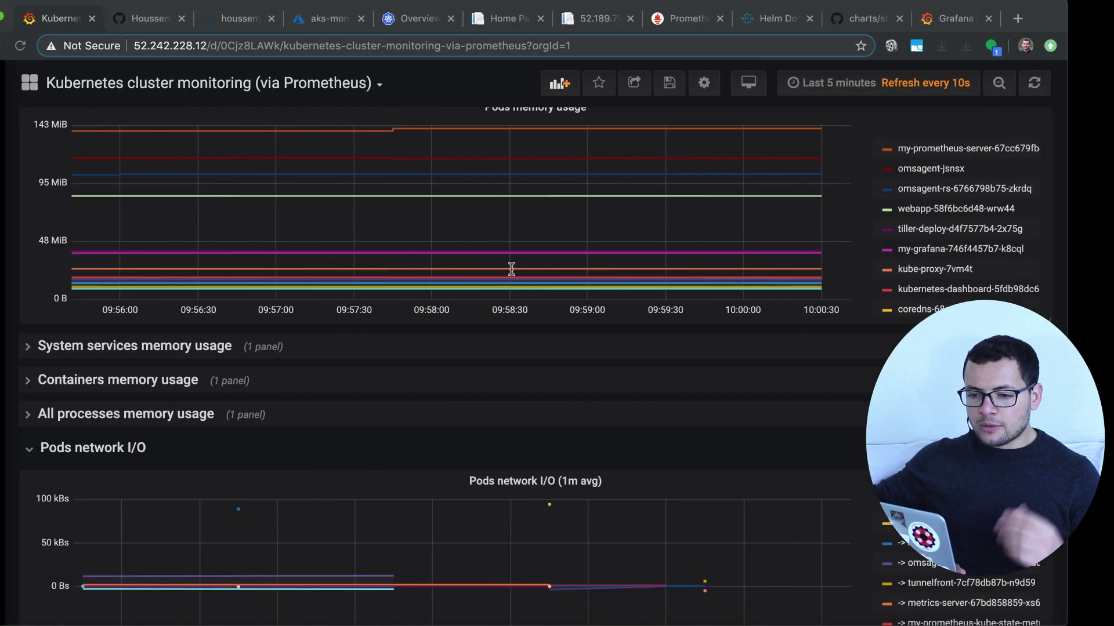
left_click(188, 18)
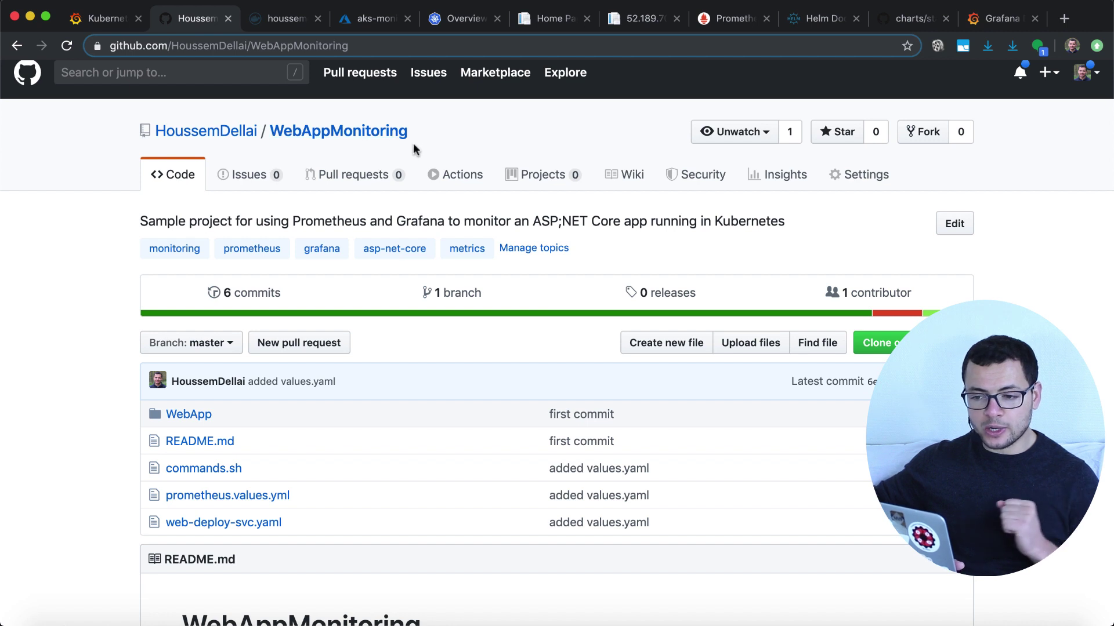
left_click(287, 20)
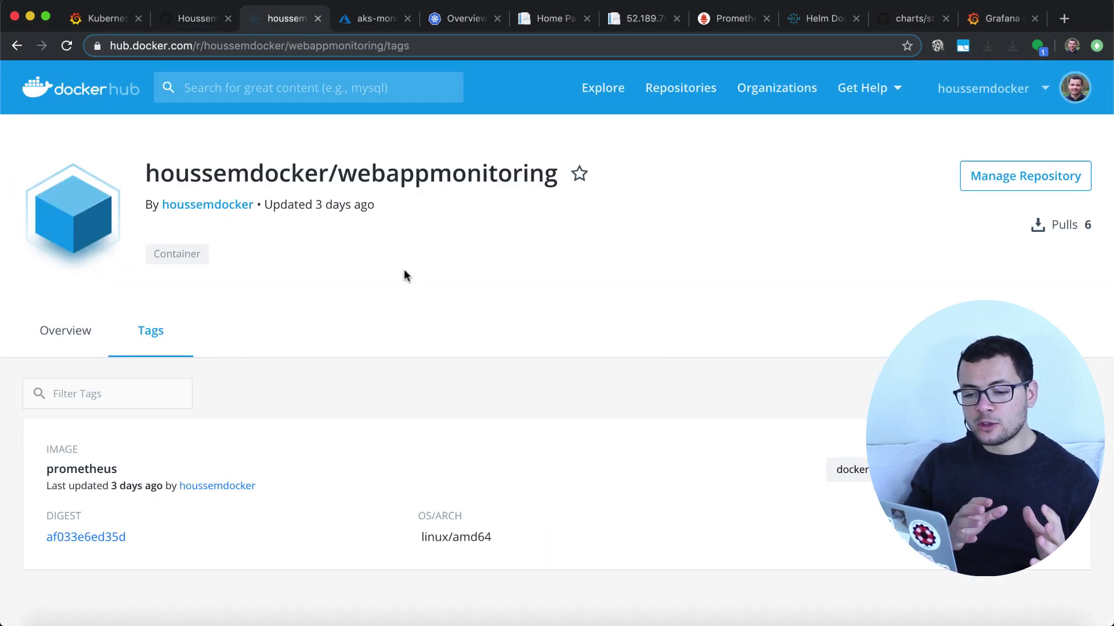
View the aks-monitoring cluster in Azure, and examine its deployments, pods, replica sets and services in the Kubernetes dashboard
left_click(377, 19)
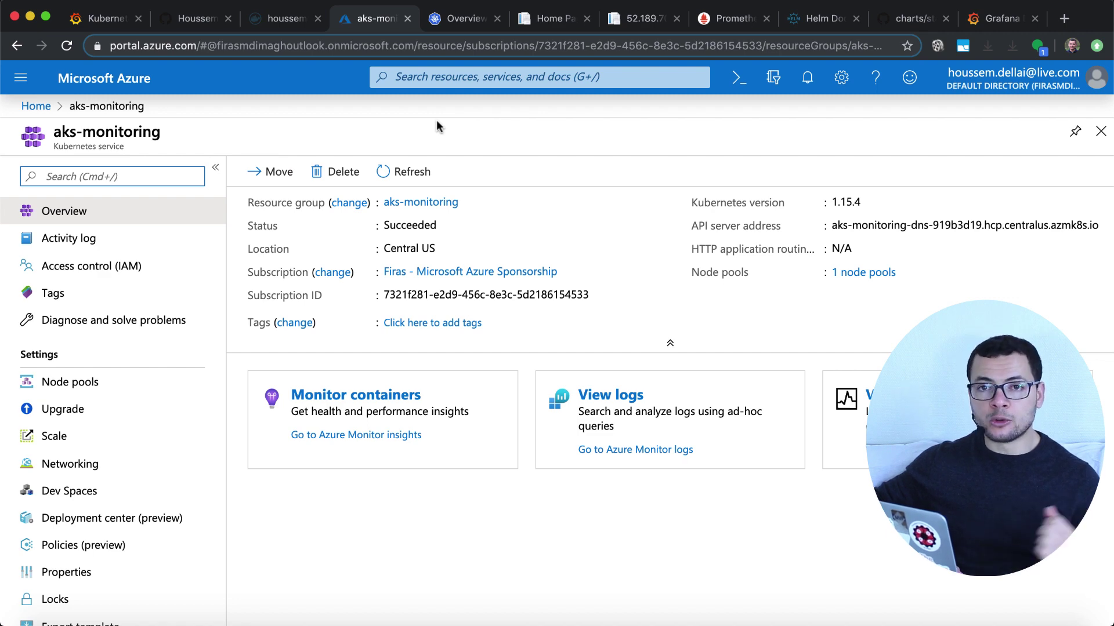
left_click(474, 28)
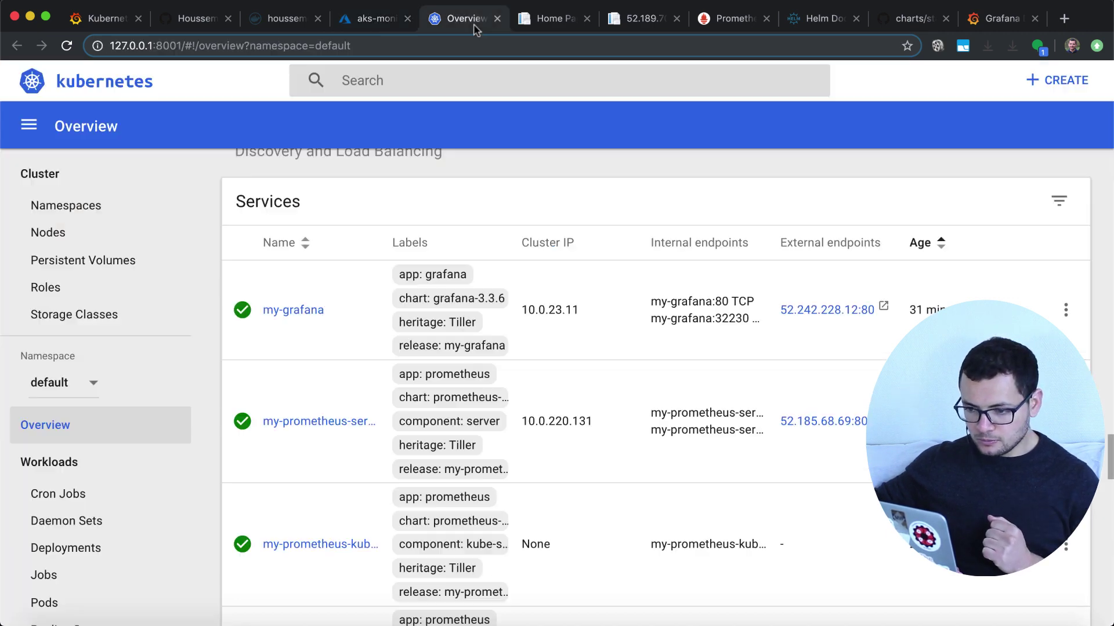
scroll(579, 418, "down", 1)
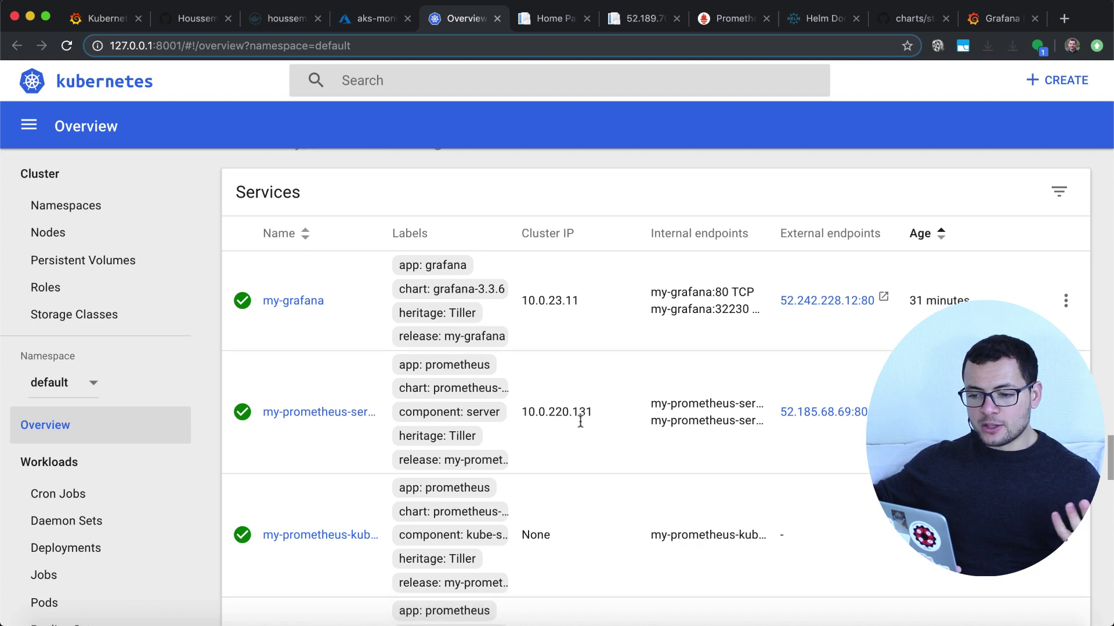
scroll(580, 424, "up", 10)
scroll(580, 427, "up", 15)
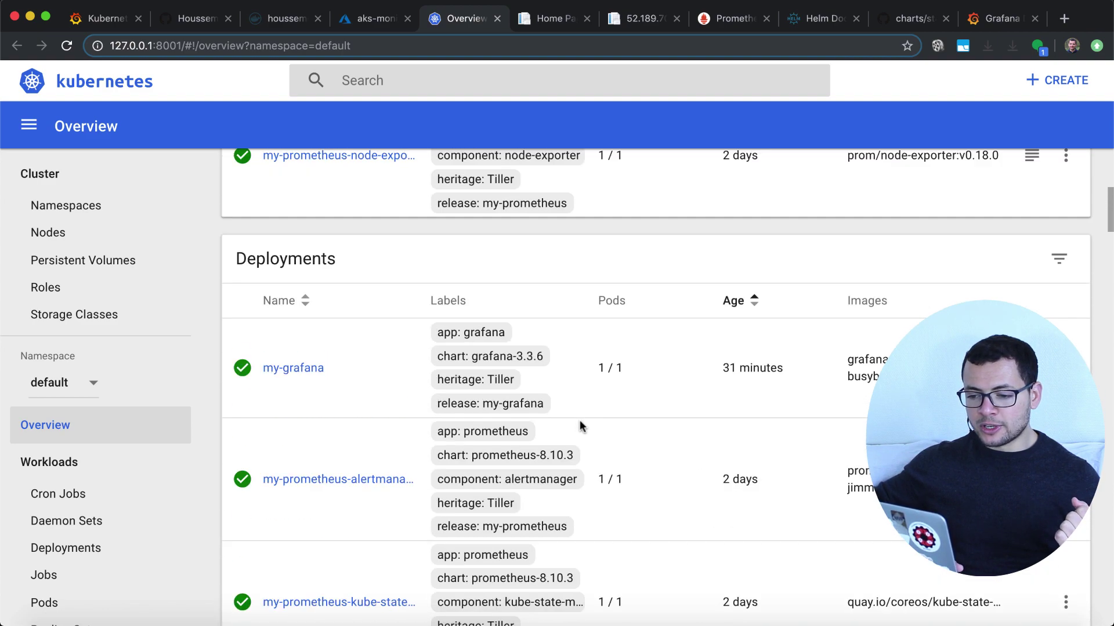
scroll(581, 427, "down", 10)
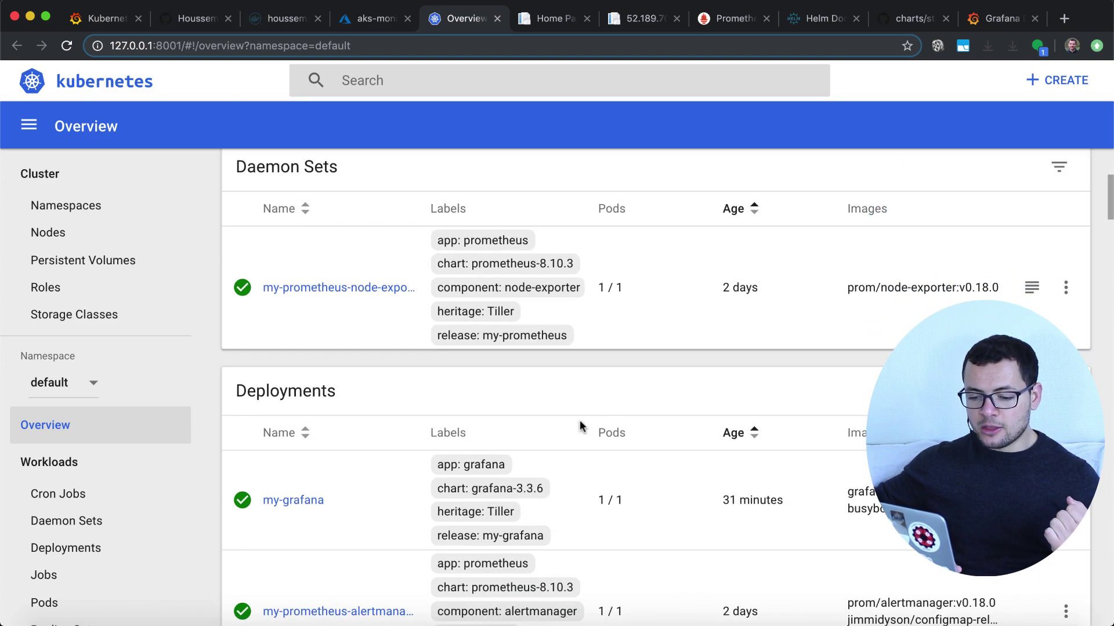
scroll(579, 420, "down", 4)
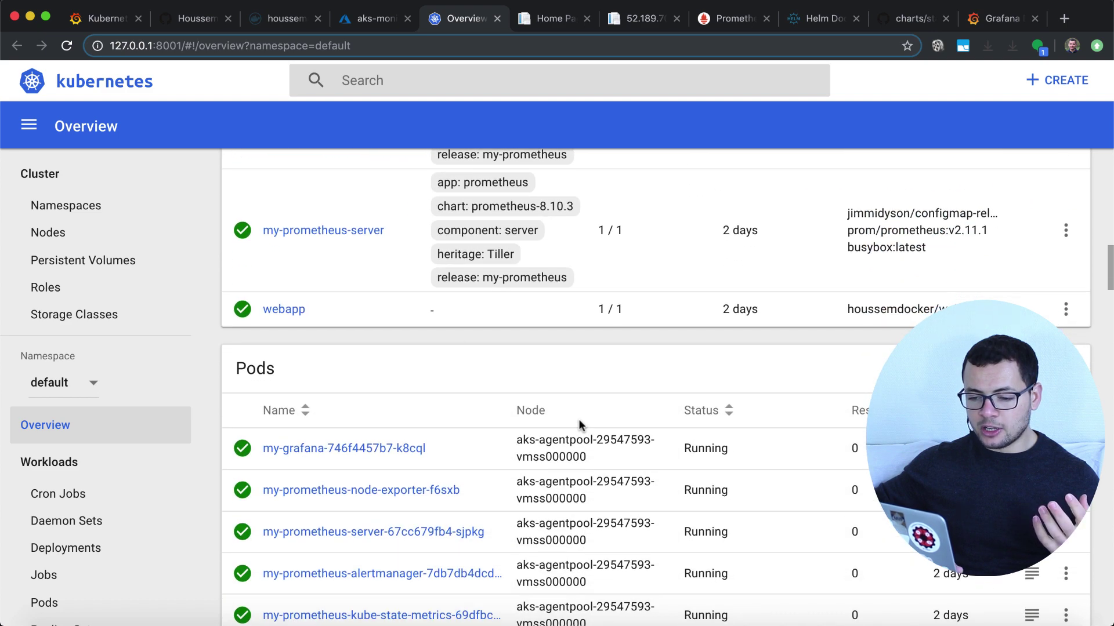
scroll(300, 320, "down", 15)
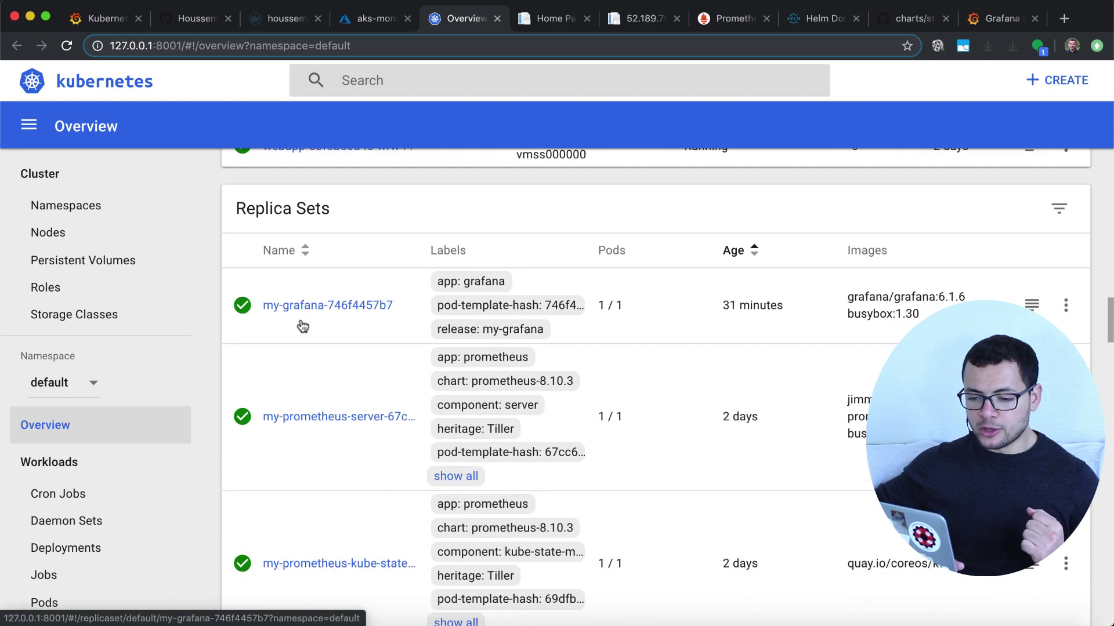
scroll(300, 323, "down", 12)
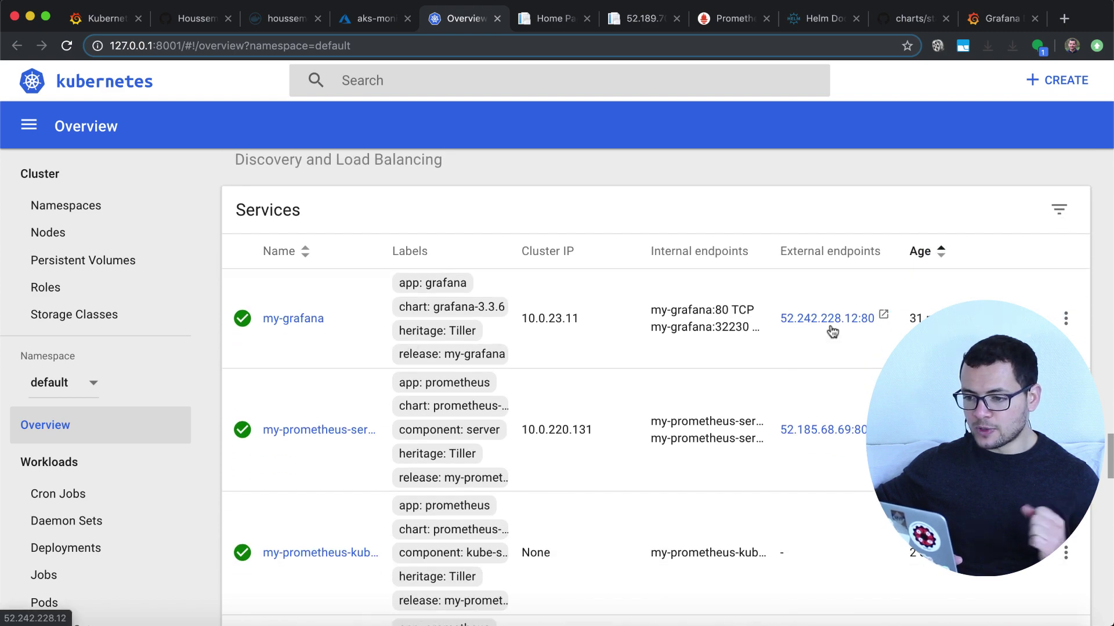
View the deployed WebApp home page and its /metrics page, highlighting the my_counter entry and its value
left_click(551, 19)
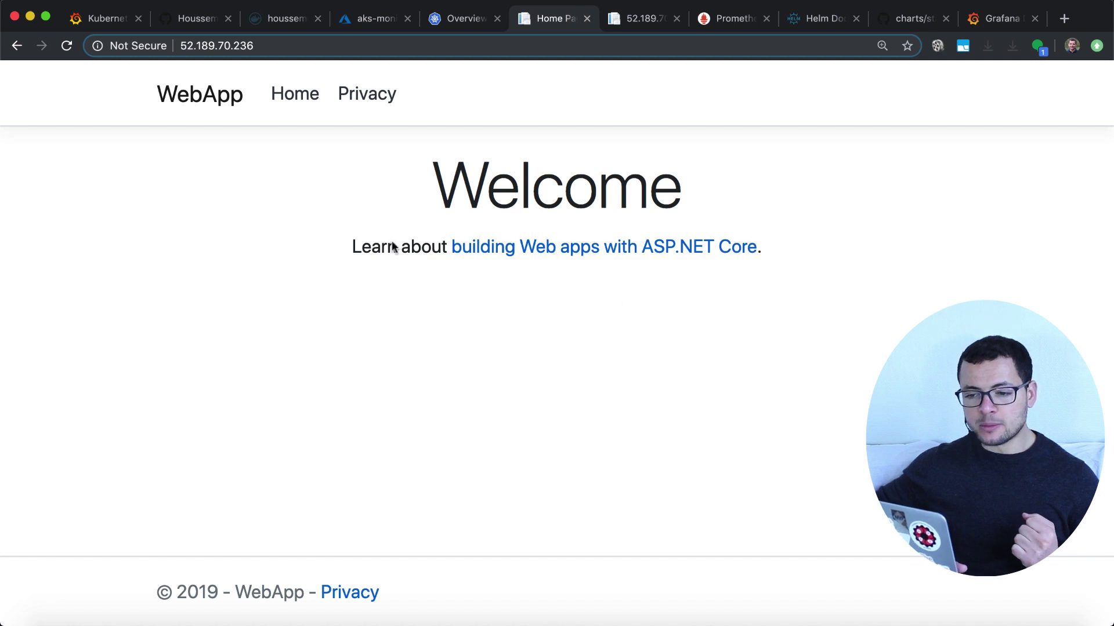
left_click(642, 23)
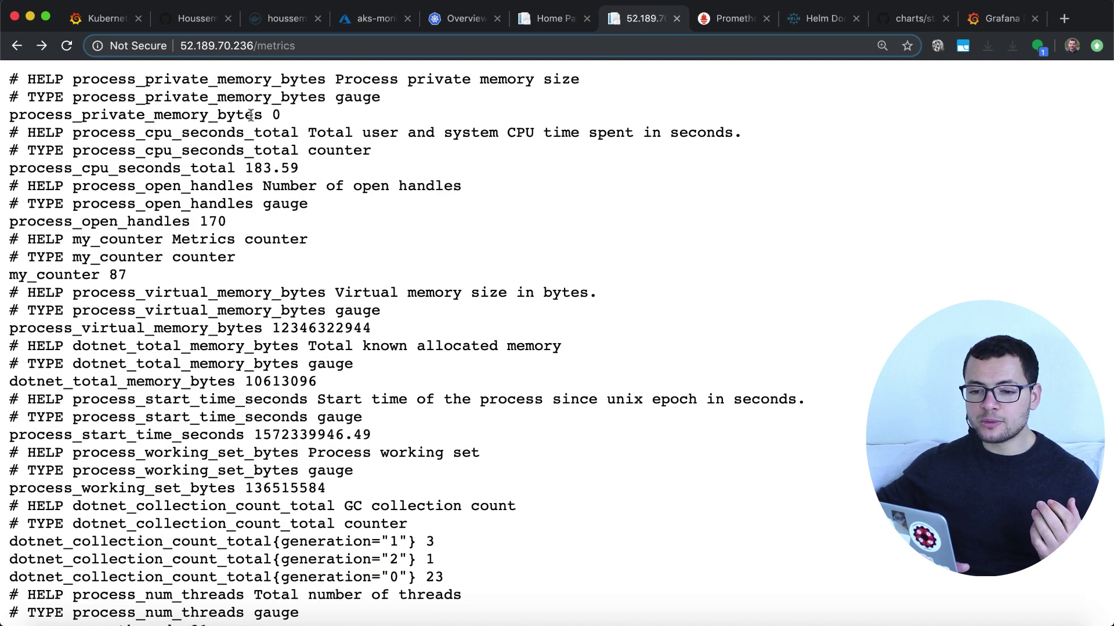
scroll(251, 302, "down", 2)
scroll(251, 301, "up", 2)
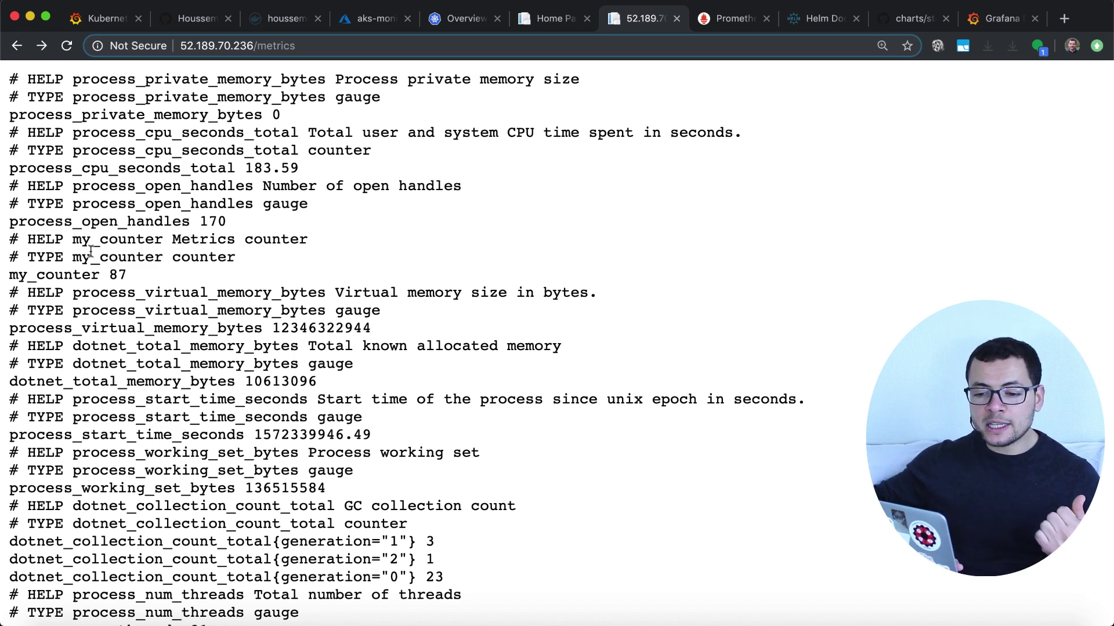
left_click_drag(127, 276, 7, 245)
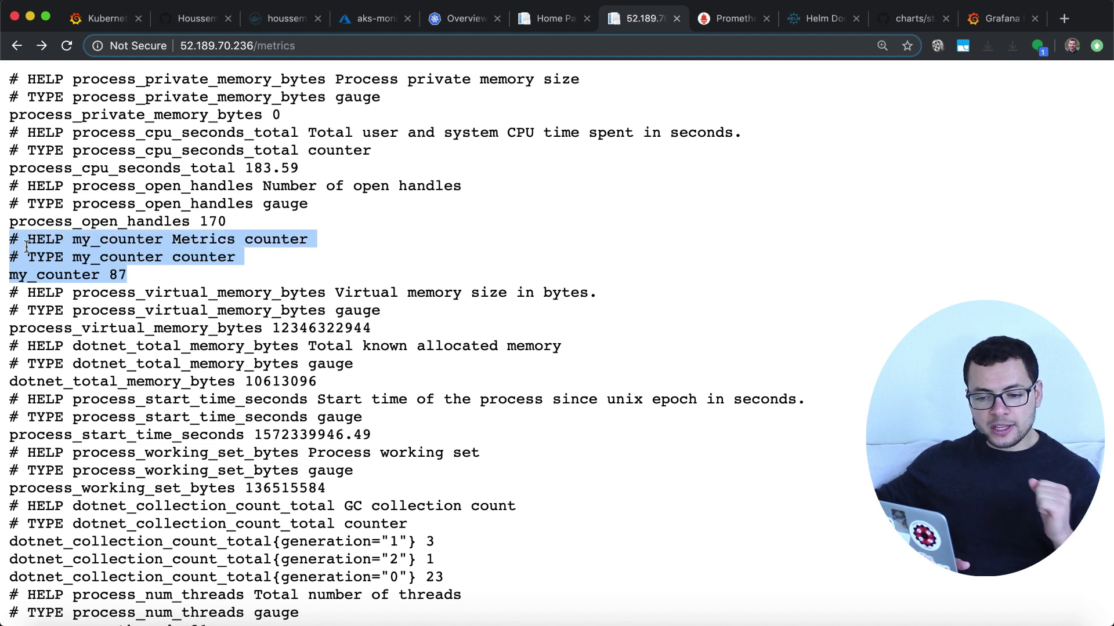
left_click_drag(127, 276, 8, 276)
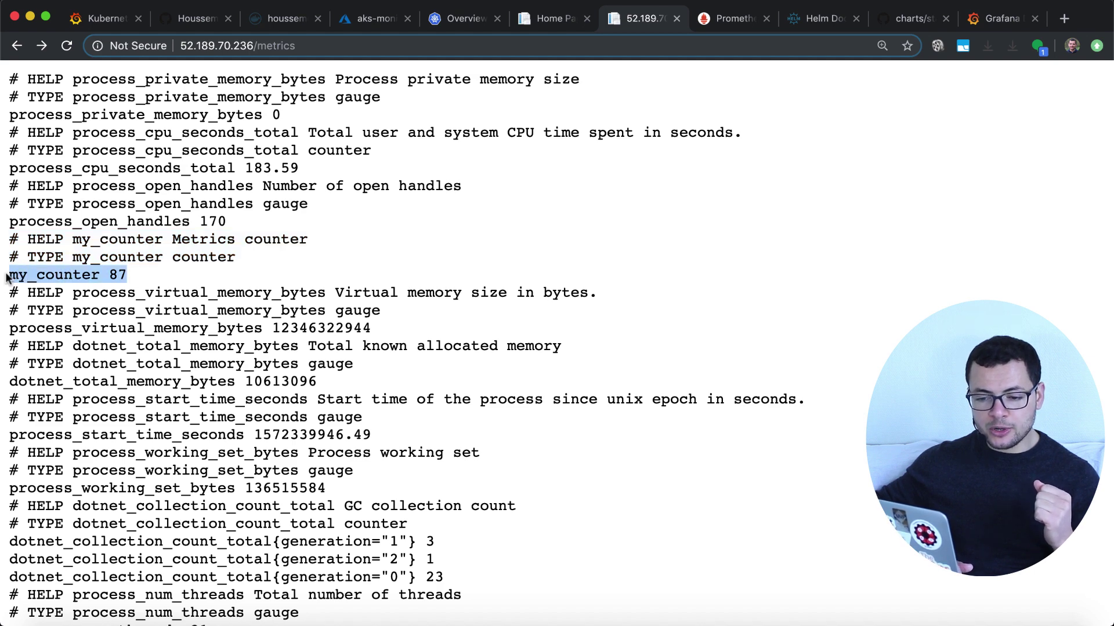
double_click(114, 274)
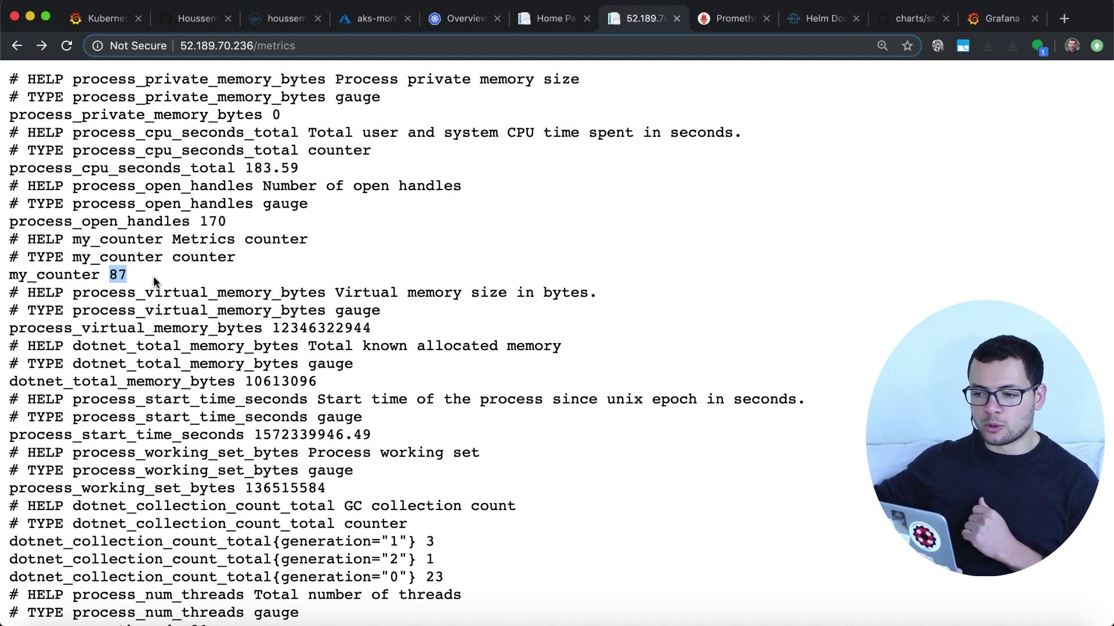
Browse the list of available metrics on the Prometheus graph page, and close it without choosing one
left_click(736, 21)
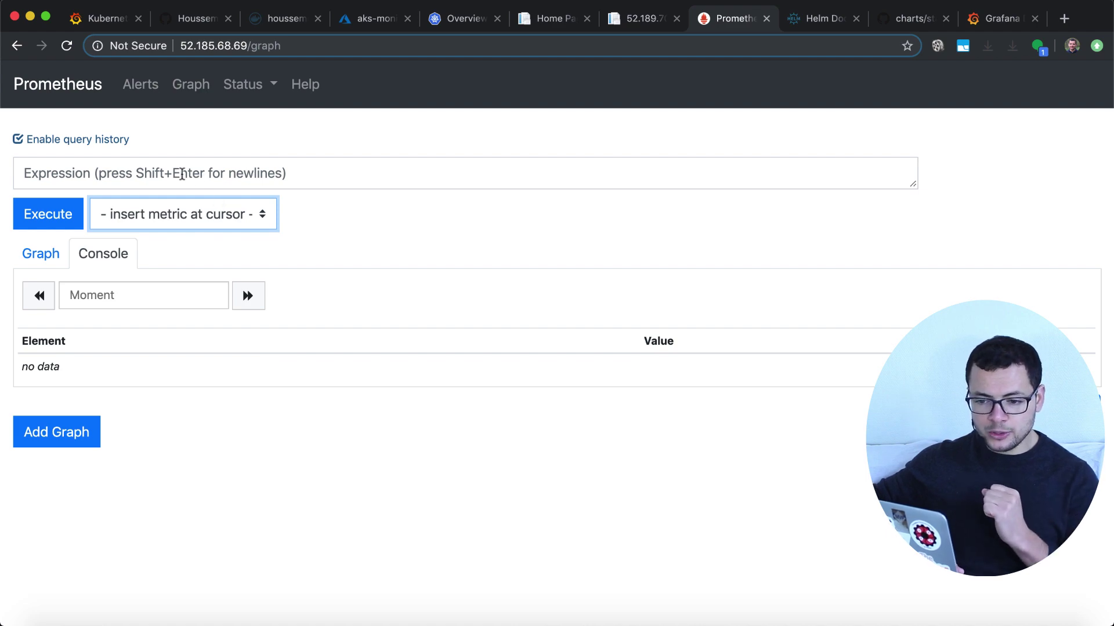
left_click(163, 214)
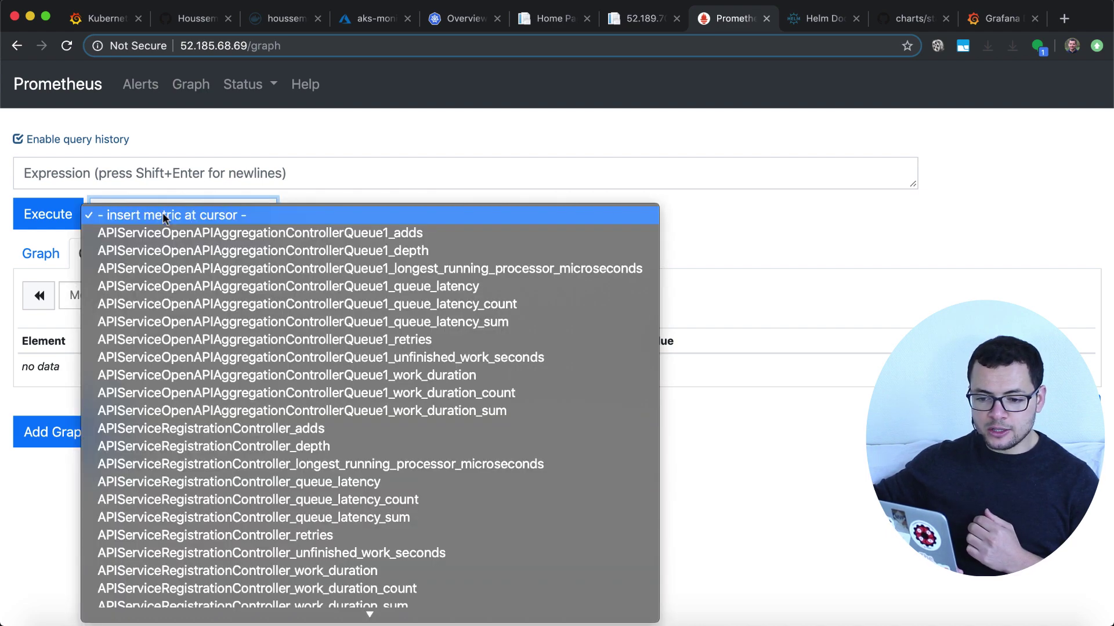
scroll(189, 368, "down", 10)
scroll(188, 366, "down", 15)
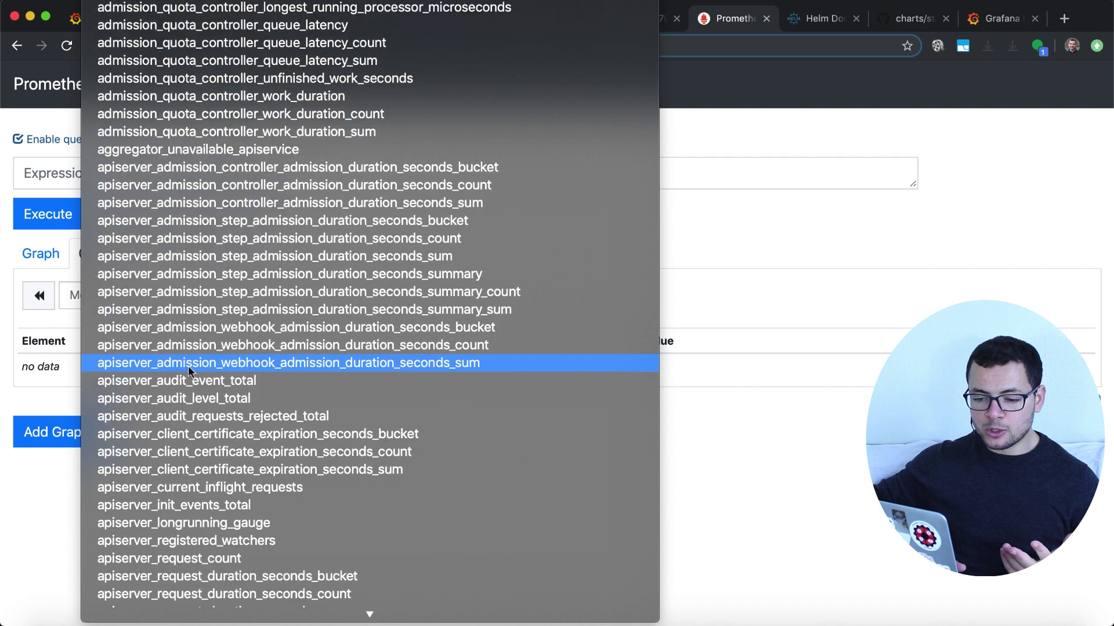
left_click(849, 235)
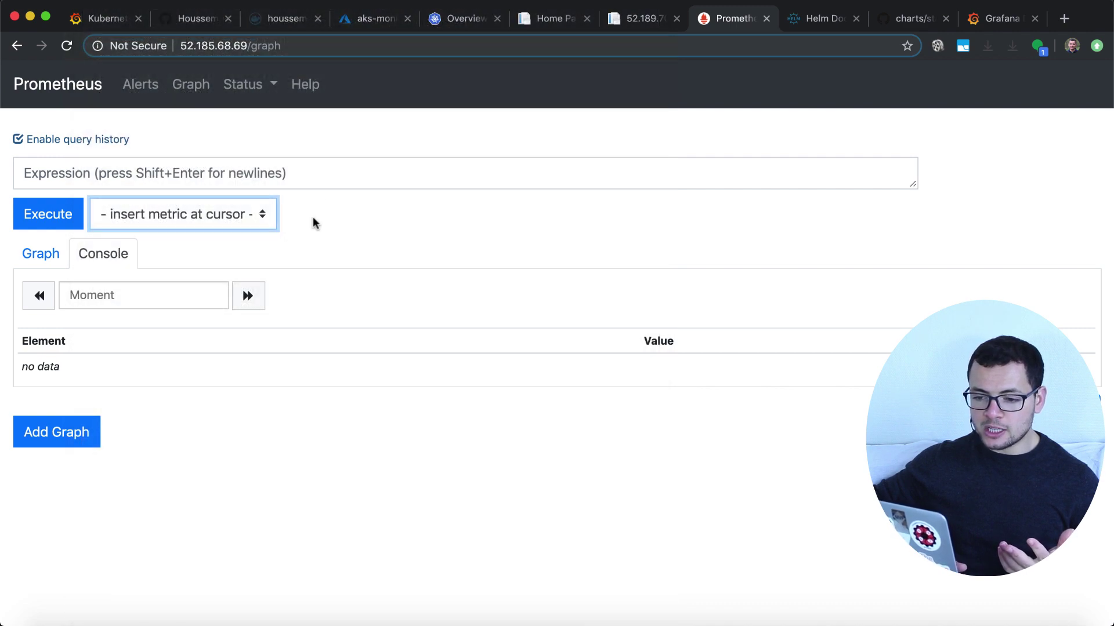
Run a query for the my_counter metric on the Prometheus graph page
left_click(323, 174)
type("my")
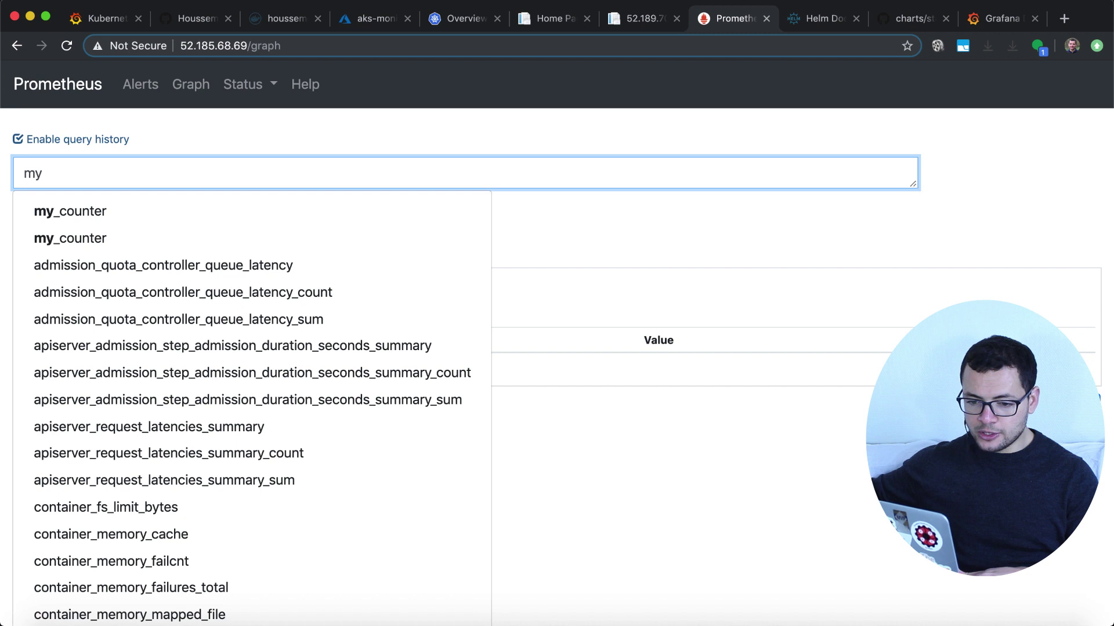
key("Down")
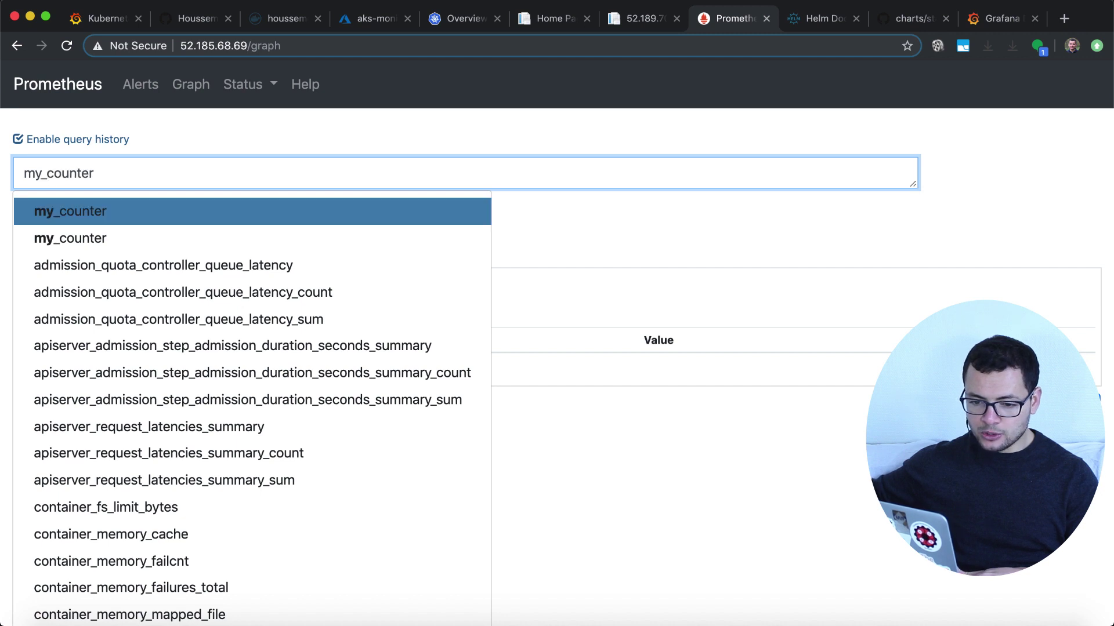
key("Return")
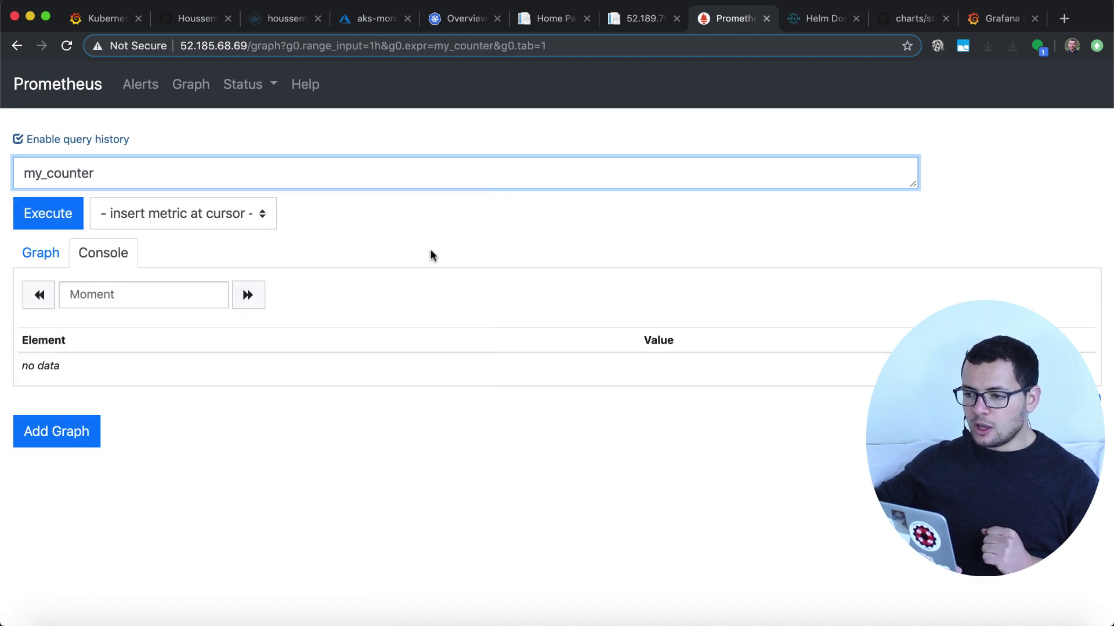
View the Helm home page, and open the stable/grafana chart in the helm/charts GitHub repository, highlighting the grafana folder name
left_click(809, 23)
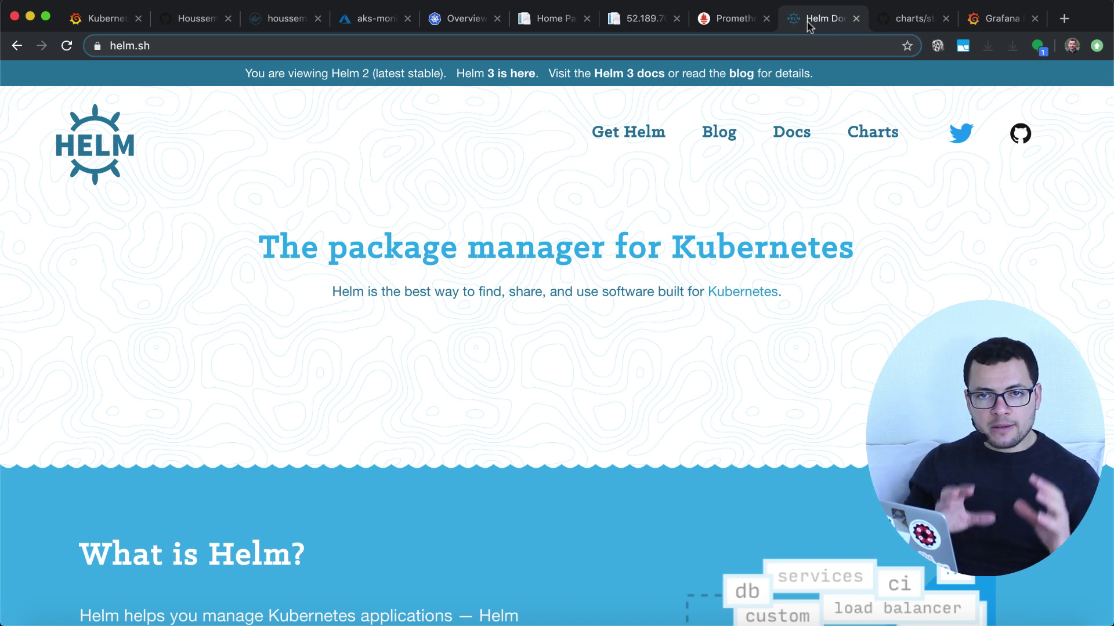
left_click(719, 20)
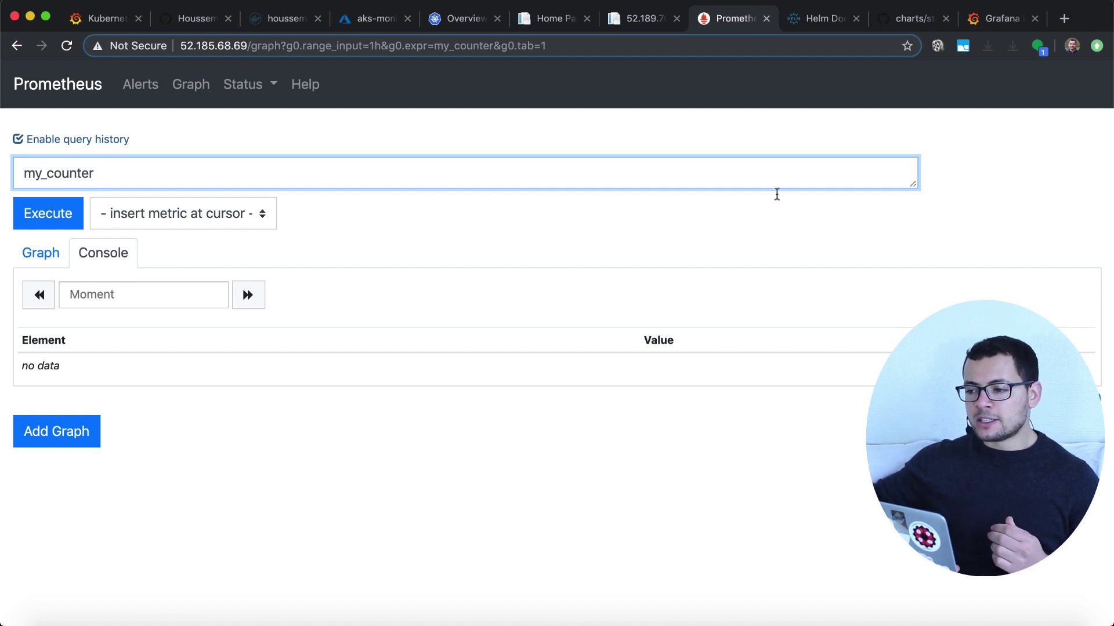
left_click(814, 27)
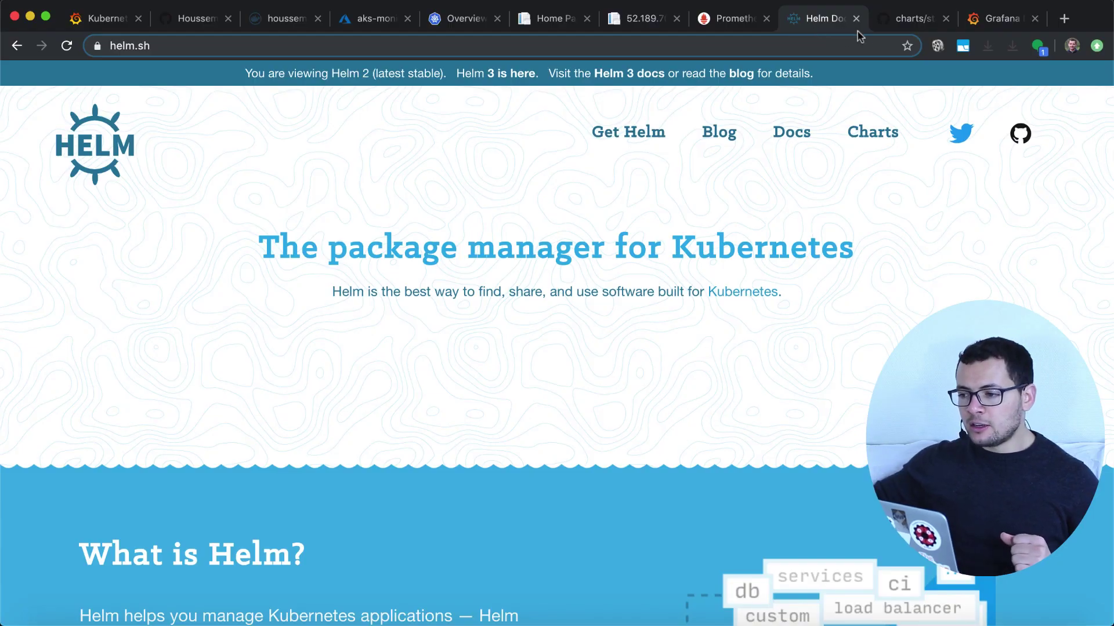
left_click(899, 26)
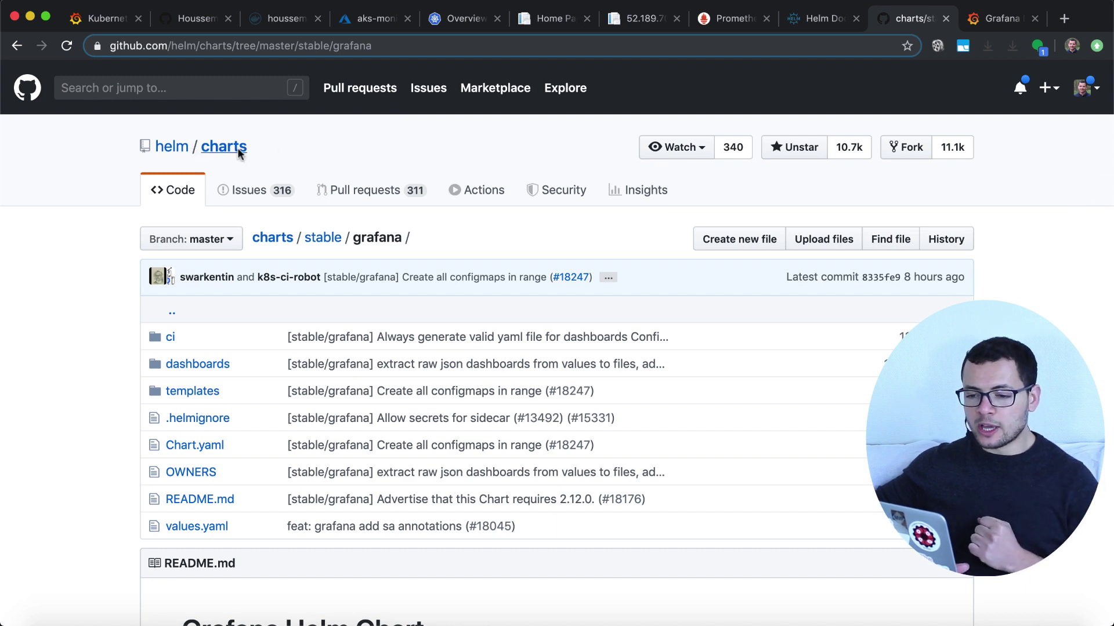
double_click(371, 238)
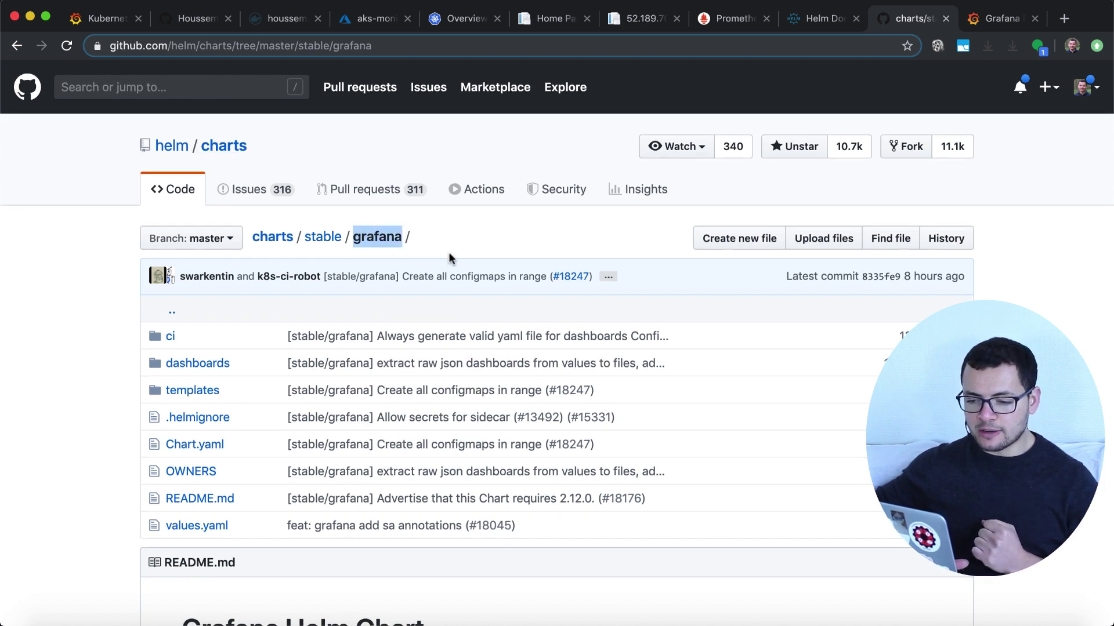
Read the Grafana chart README's installation section, highlighting the helm install stable/grafana command
scroll(450, 258, "down", 3)
scroll(450, 257, "down", 3)
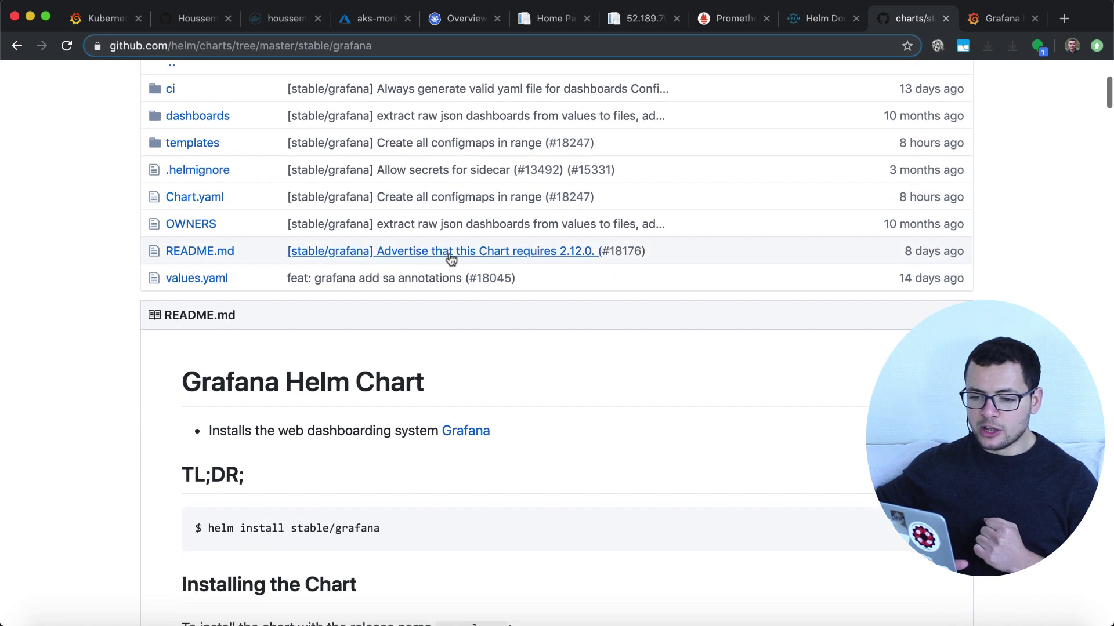
scroll(345, 272, "down", 10)
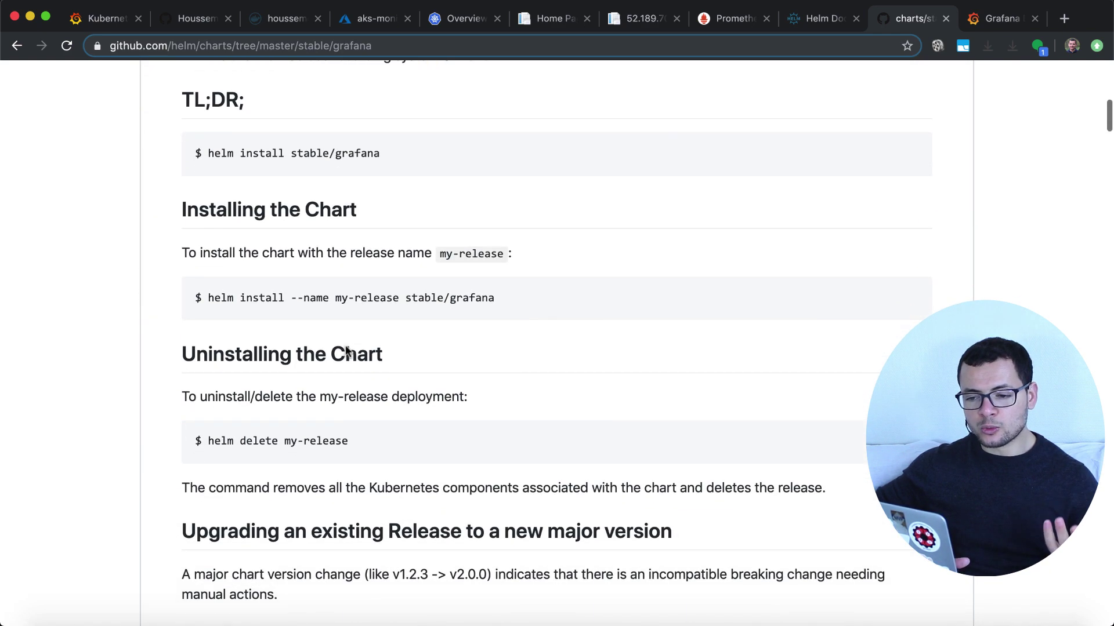
left_click_drag(381, 139, 211, 141)
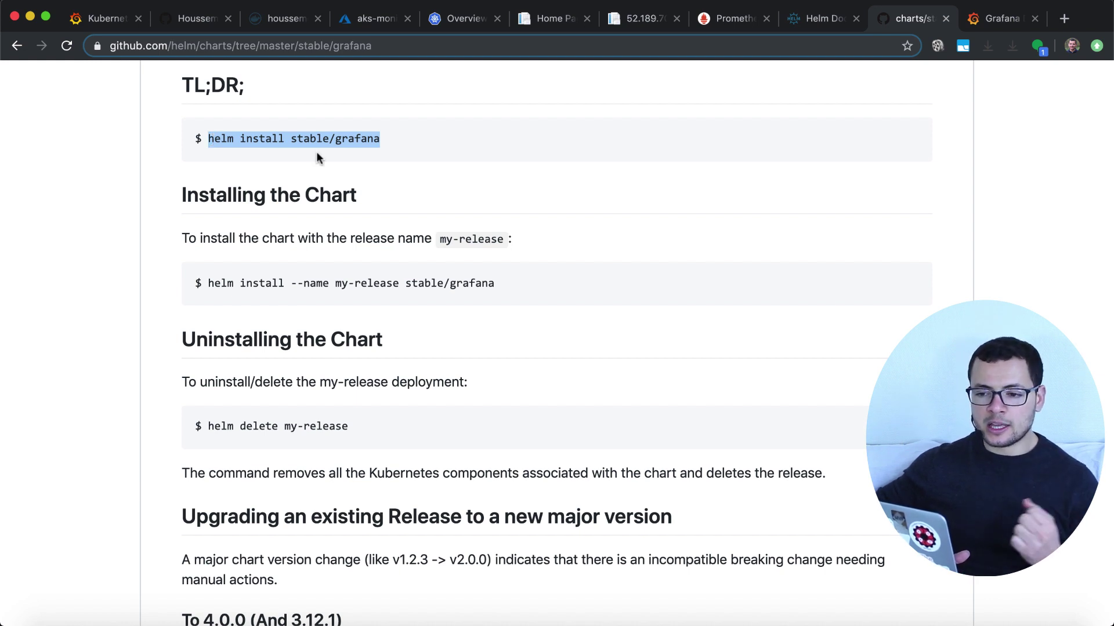
scroll(317, 154, "down", 1)
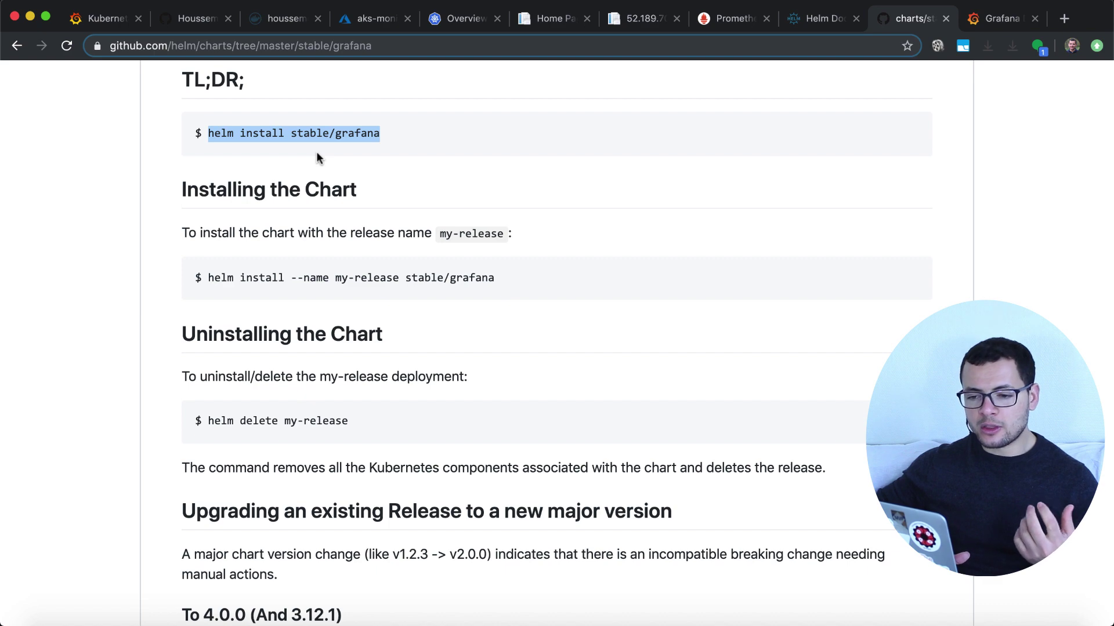
scroll(316, 154, "down", 1)
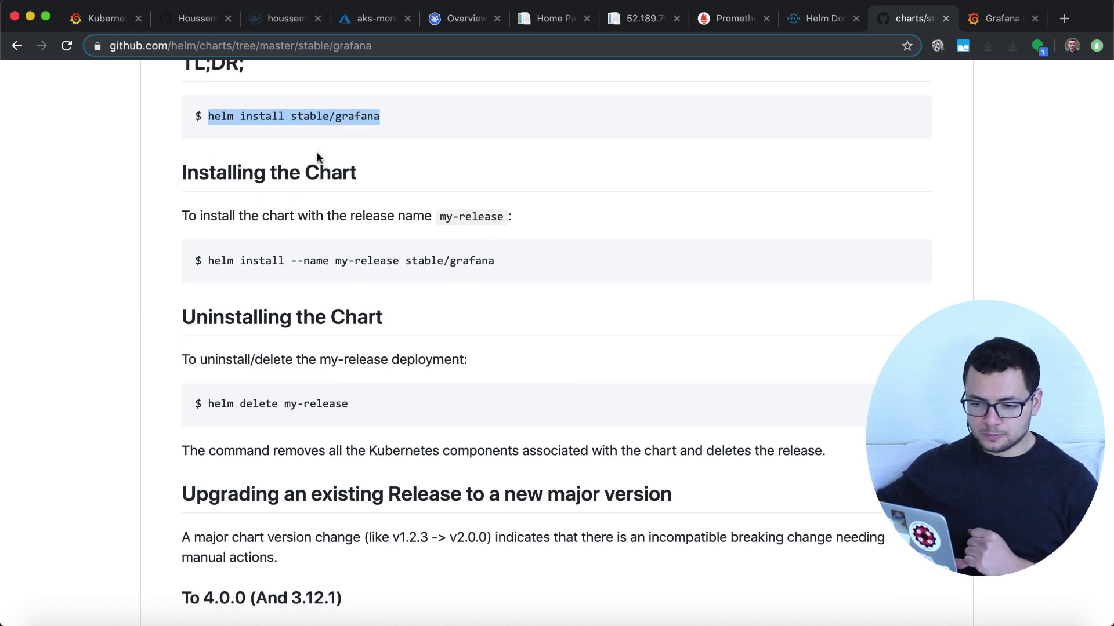
Examine the chart's Configuration table down to the service.type parameter, highlighting its name and its ClusterIP default
scroll(316, 155, "down", 5)
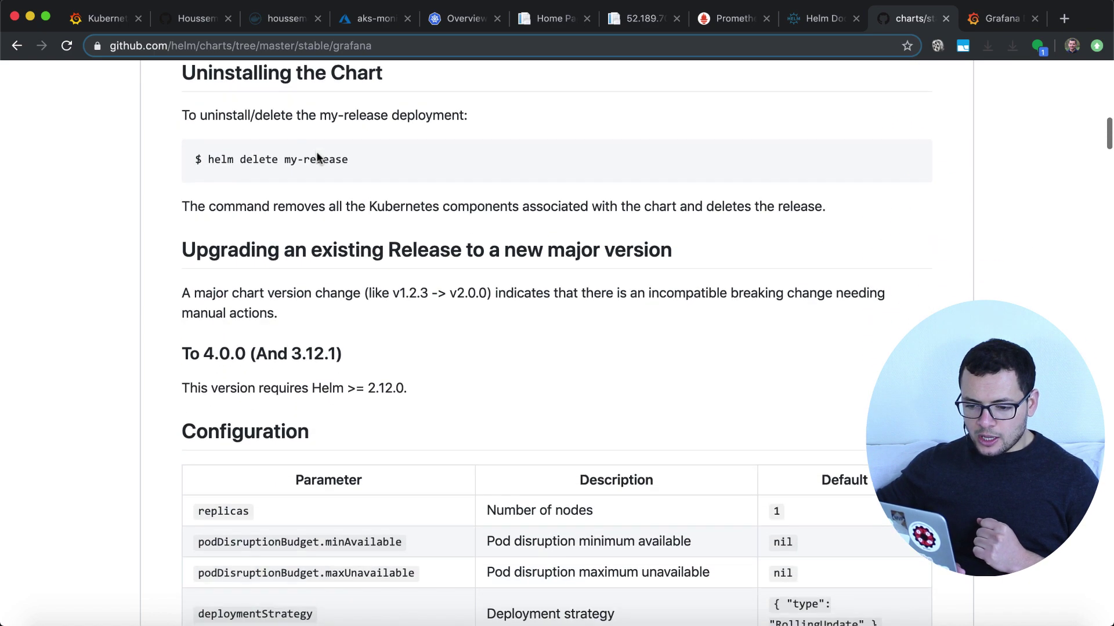
scroll(317, 156, "down", 8)
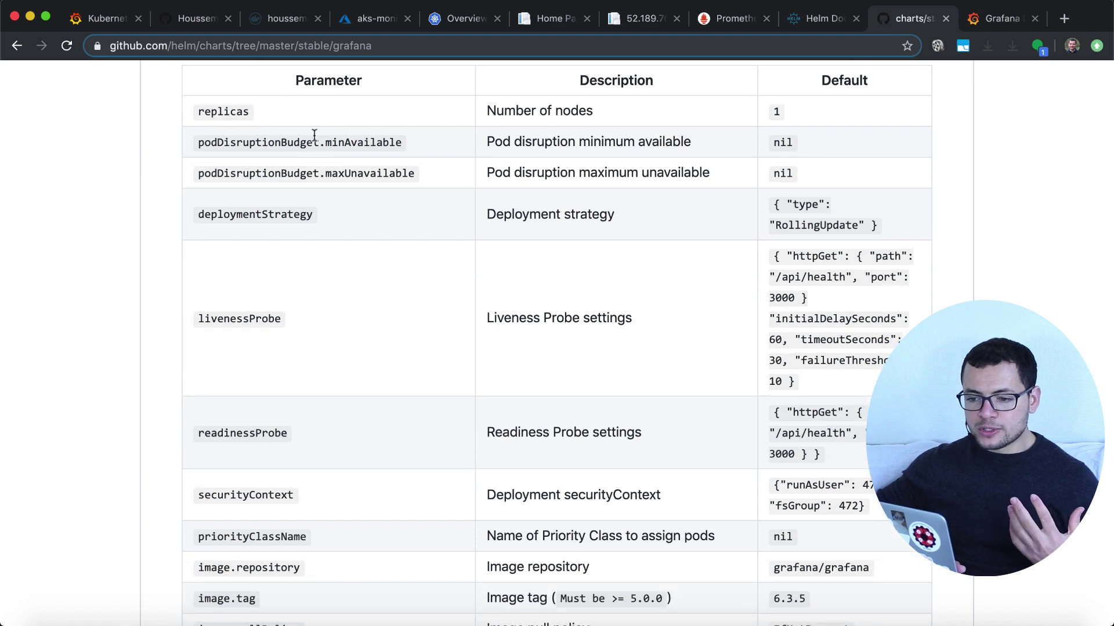
scroll(305, 388, "down", 1)
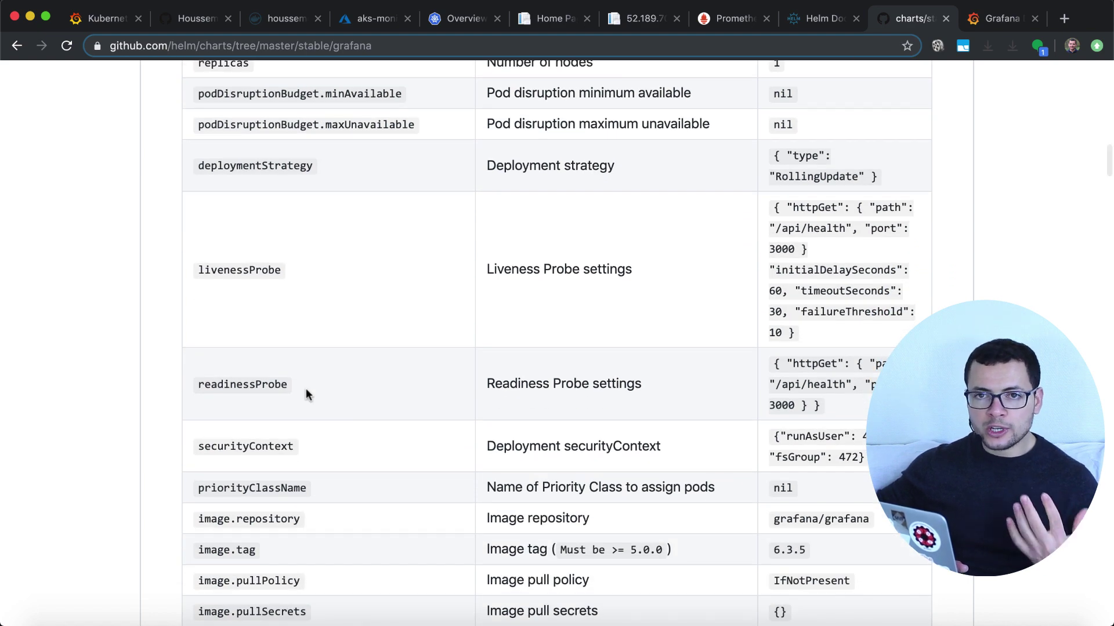
scroll(305, 388, "down", 4)
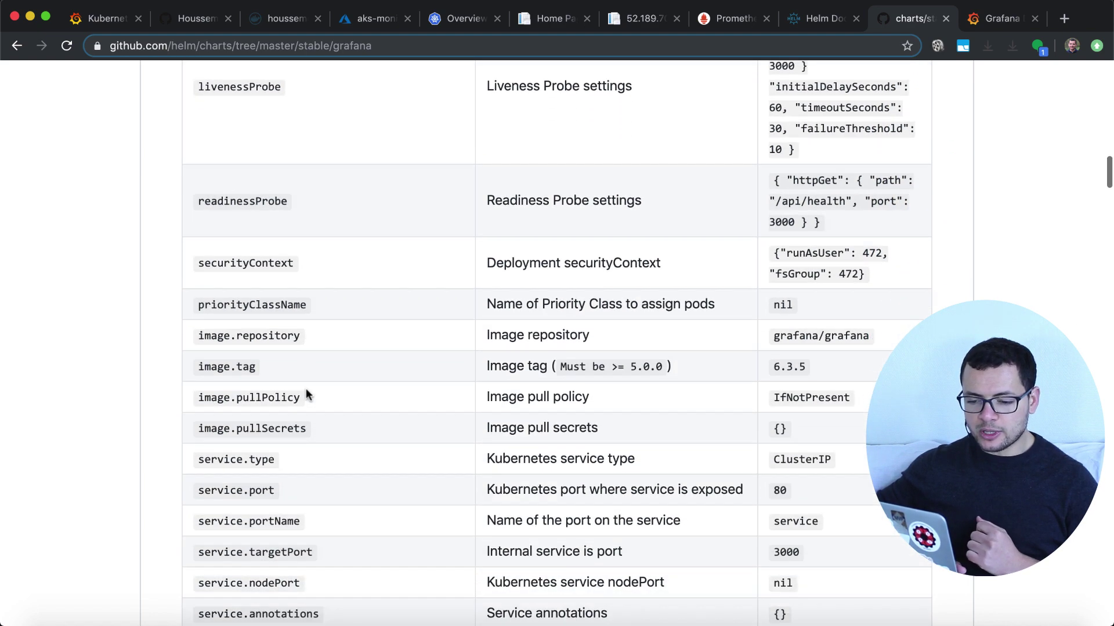
scroll(307, 392, "down", 5)
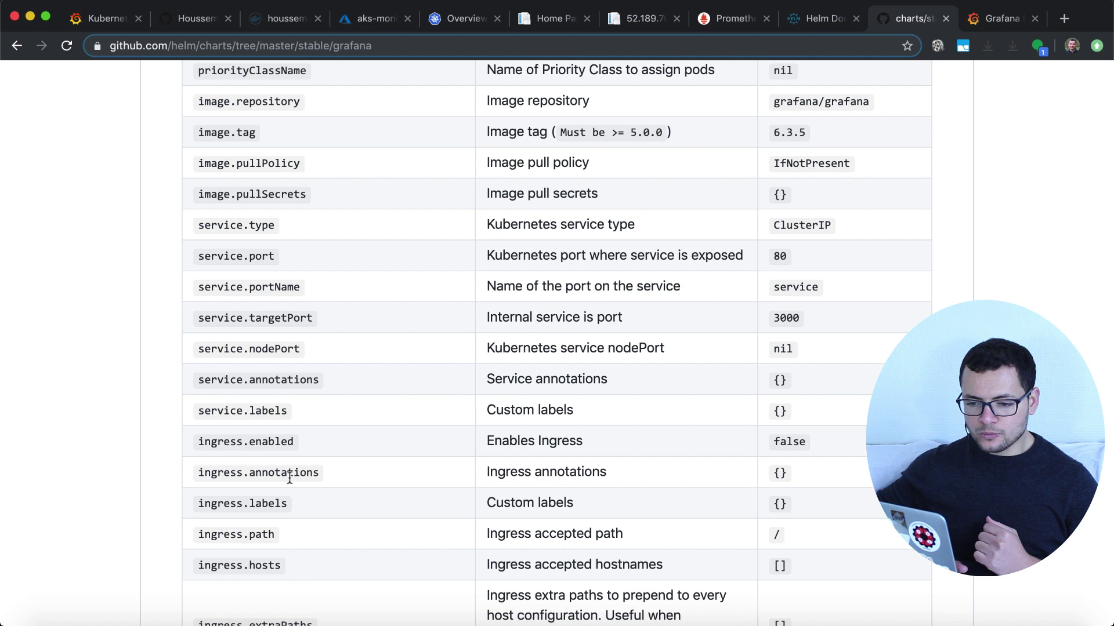
scroll(290, 477, "down", 1)
double_click(261, 223)
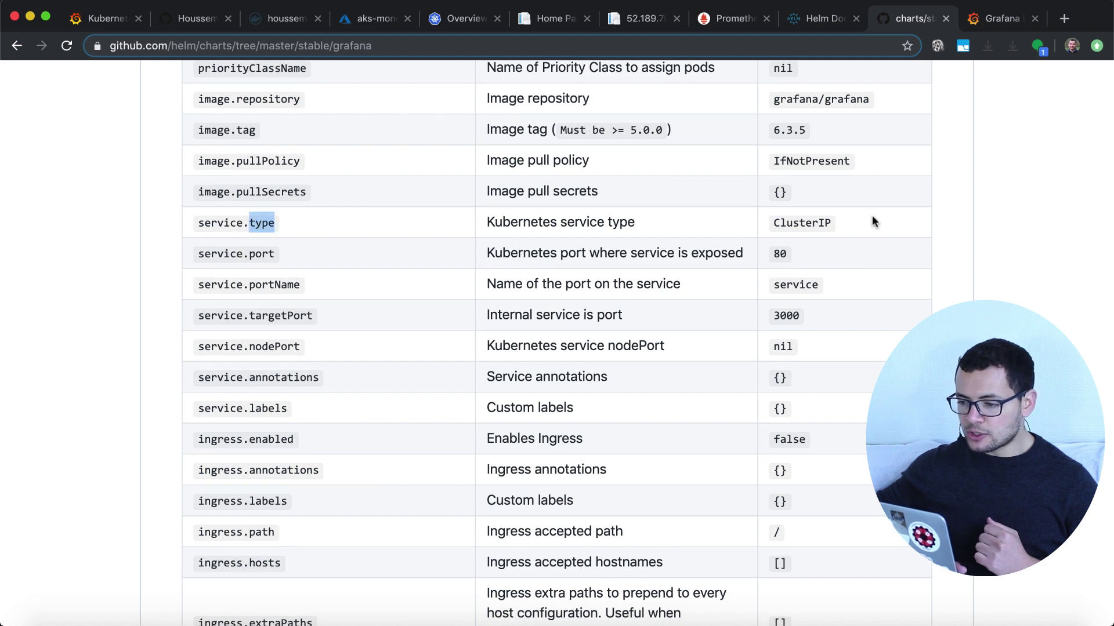
double_click(814, 223)
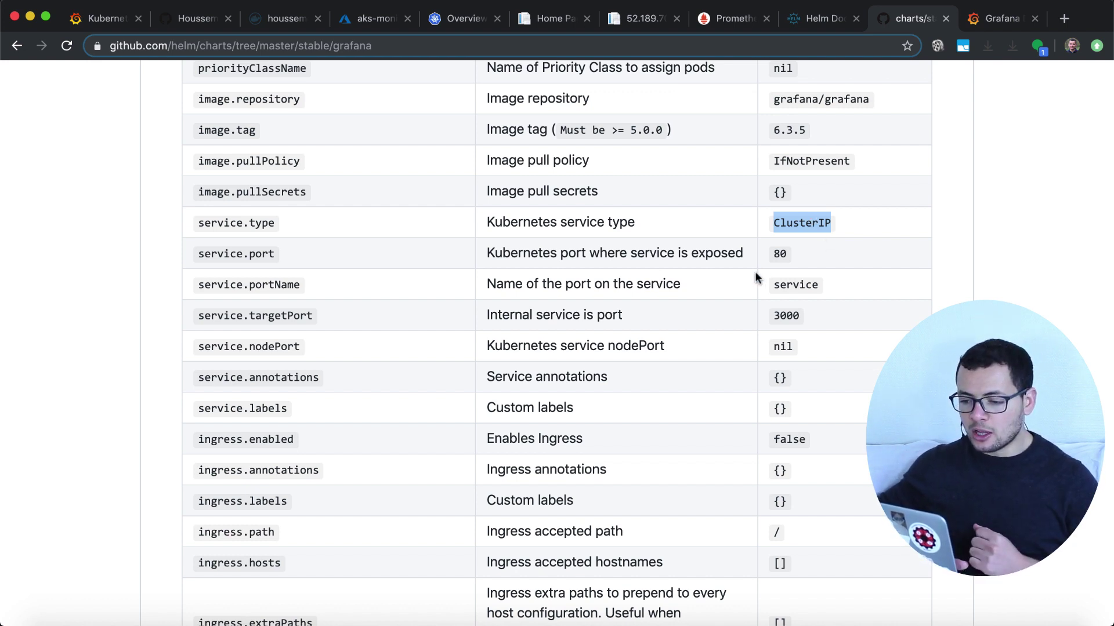
Examine the persistence parameters in the chart's Configuration table, highlighting persistence.enabled
scroll(756, 278, "up", 5)
scroll(755, 277, "down", 18)
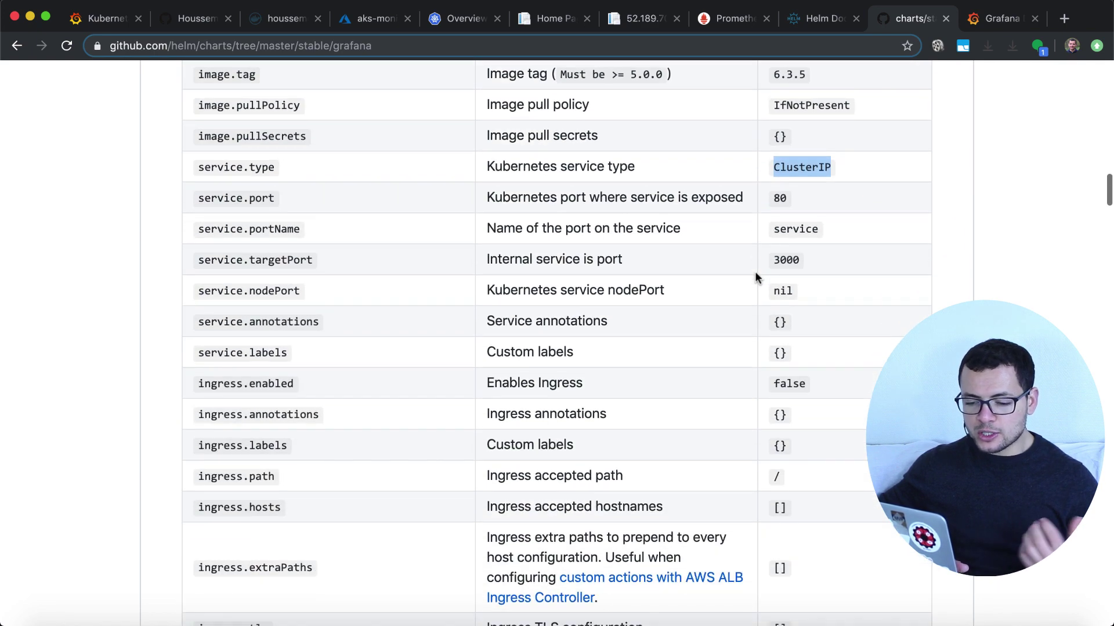
scroll(755, 277, "down", 9)
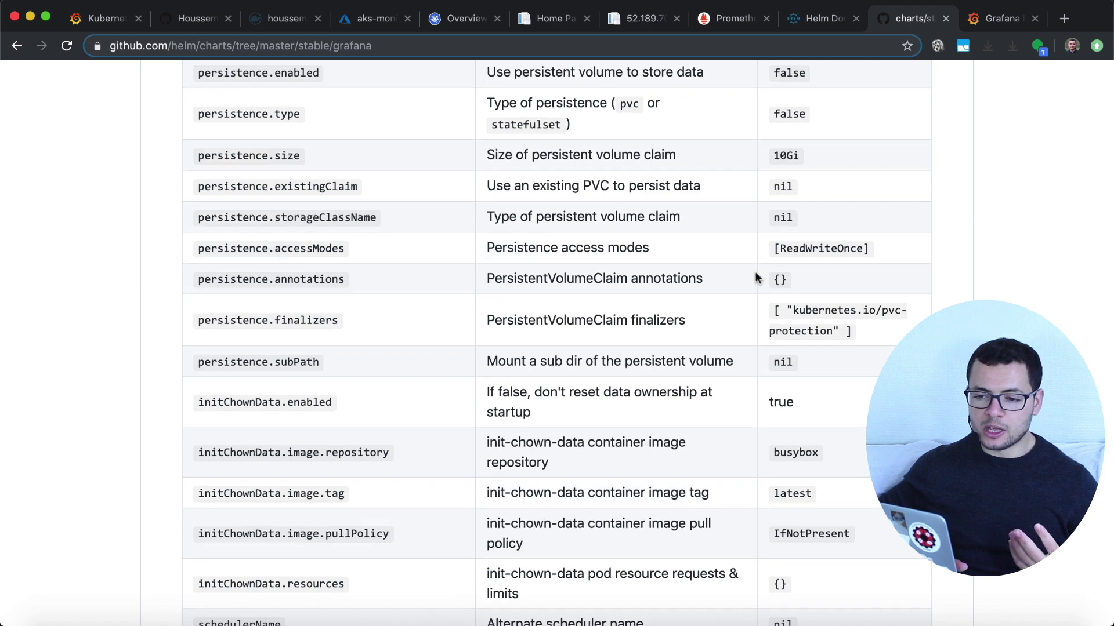
scroll(756, 277, "up", 1)
double_click(295, 112)
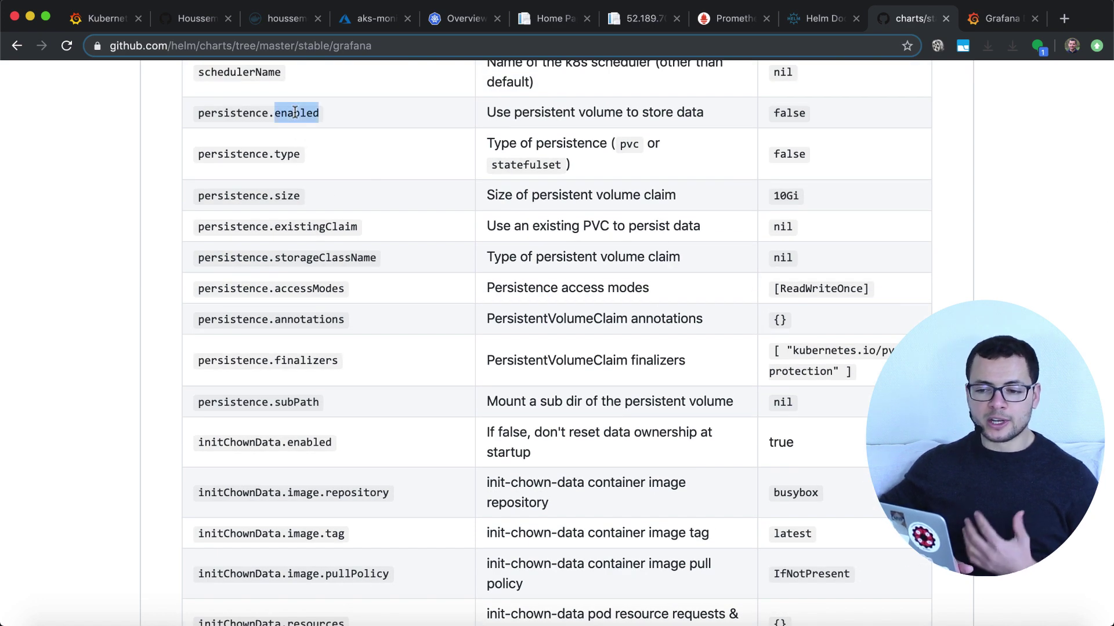
scroll(371, 154, "down", 2)
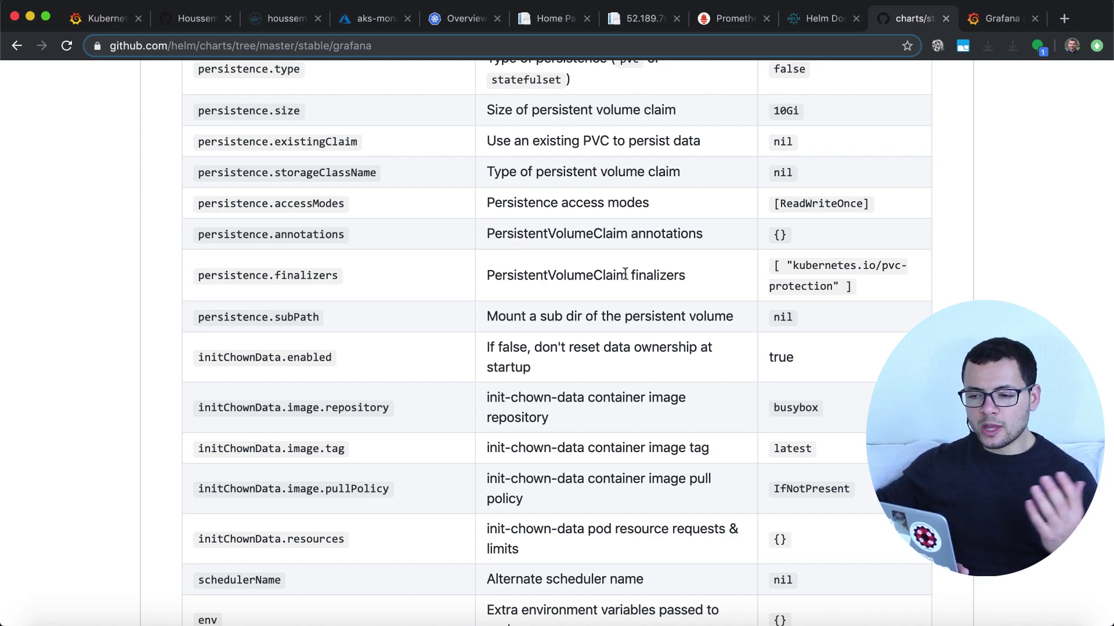
Highlight the README's named-release install command, and switch to the terminal to write helm install --name my-grafana stable/grafana without running it
scroll(624, 273, "up", 20)
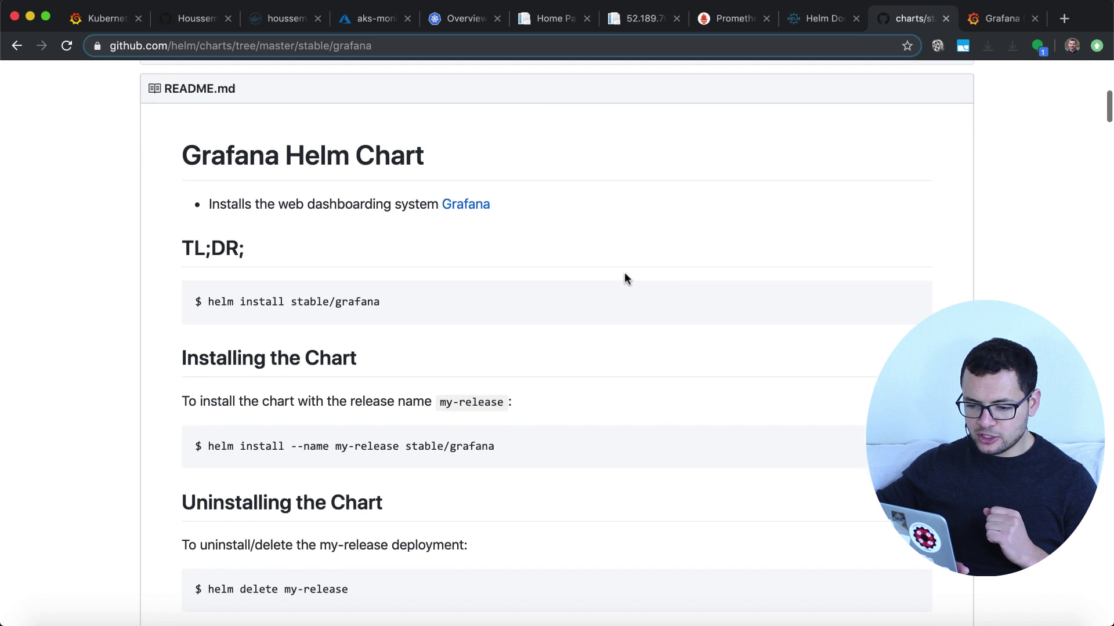
scroll(624, 278, "down", 1)
left_click_drag(499, 443, 209, 445)
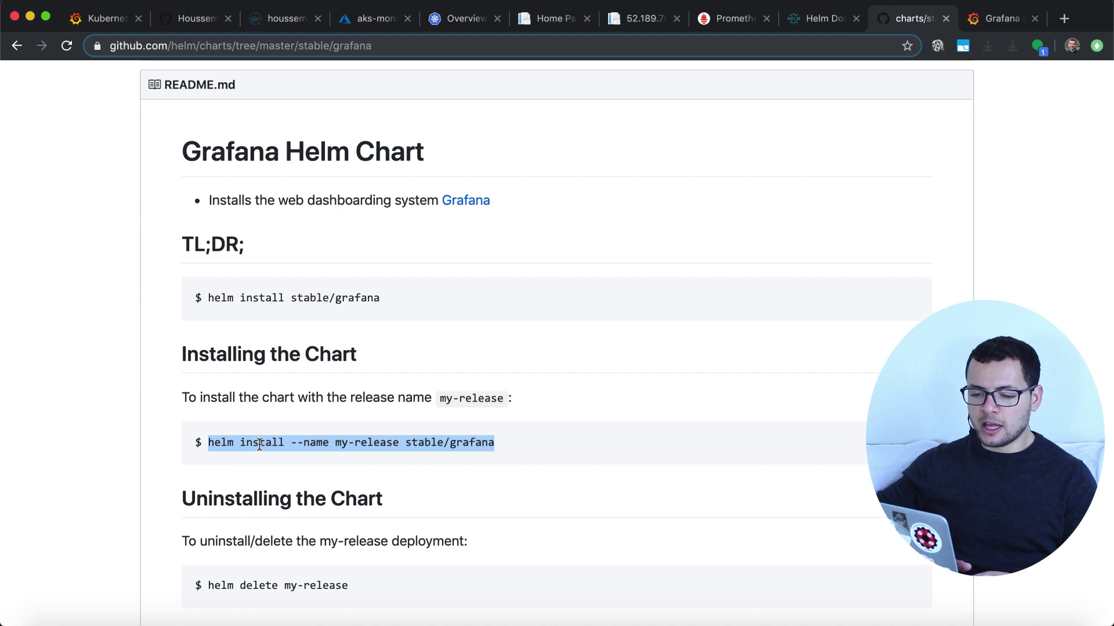
key("super+Tab")
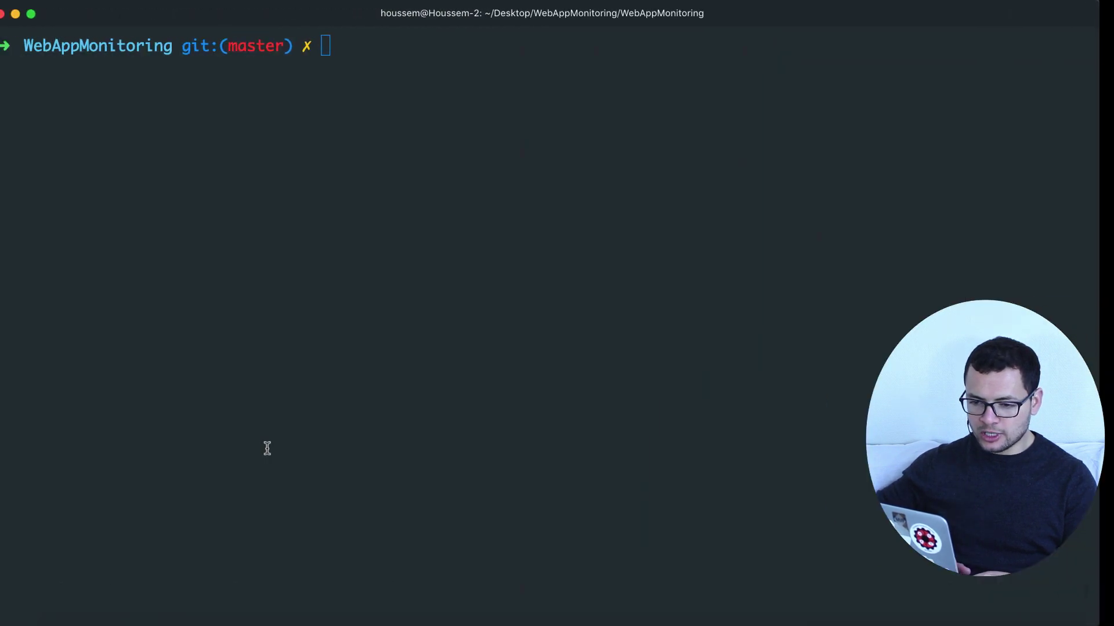
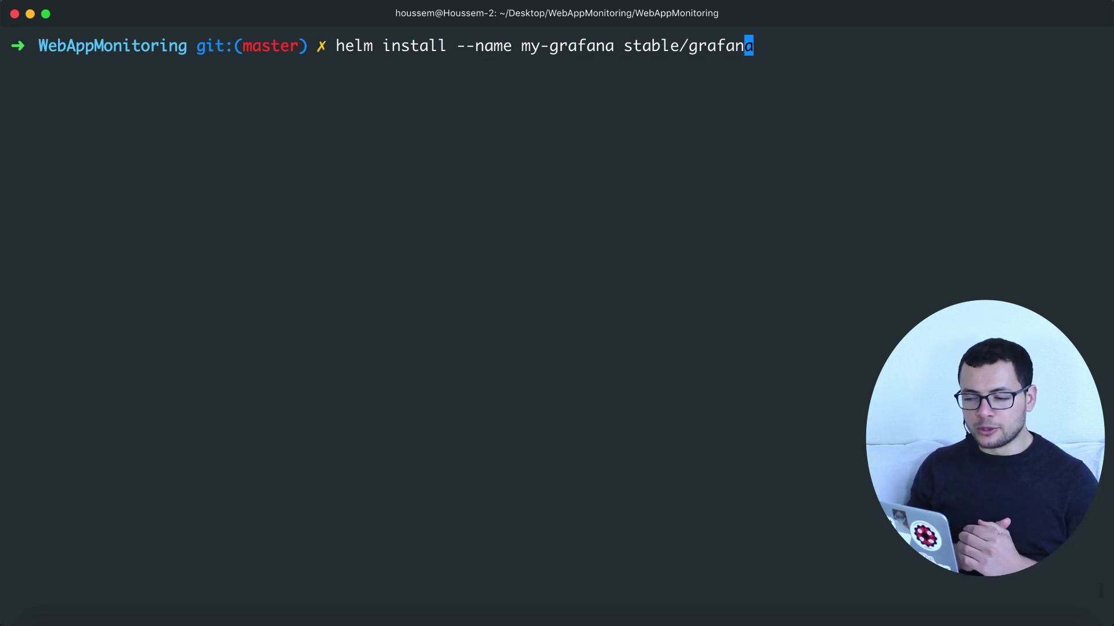
key("Right")
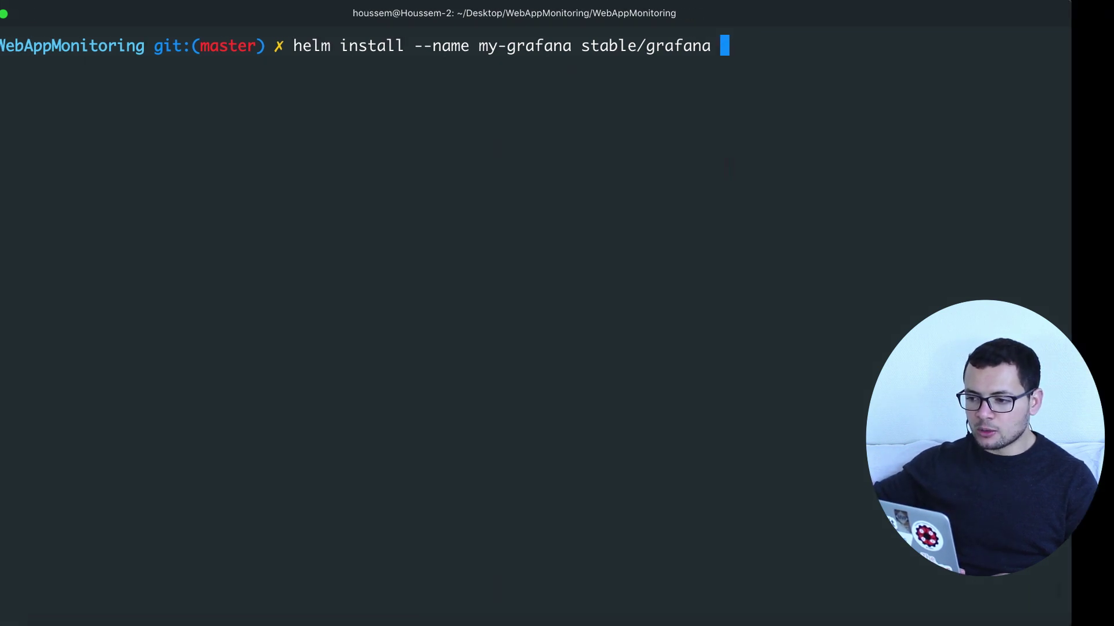
Switch back to Chrome, find service.type in the Grafana chart README, and copy the parameter name
key("ctrl+Right")
right_click(805, 327)
left_click(748, 363)
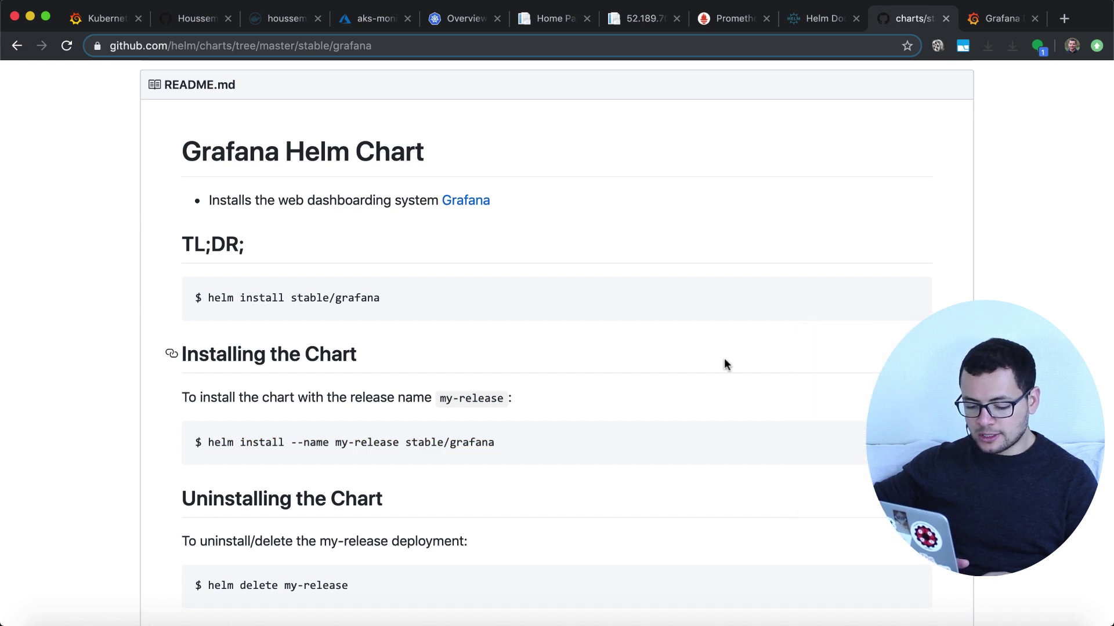
key("super+f")
type("service")
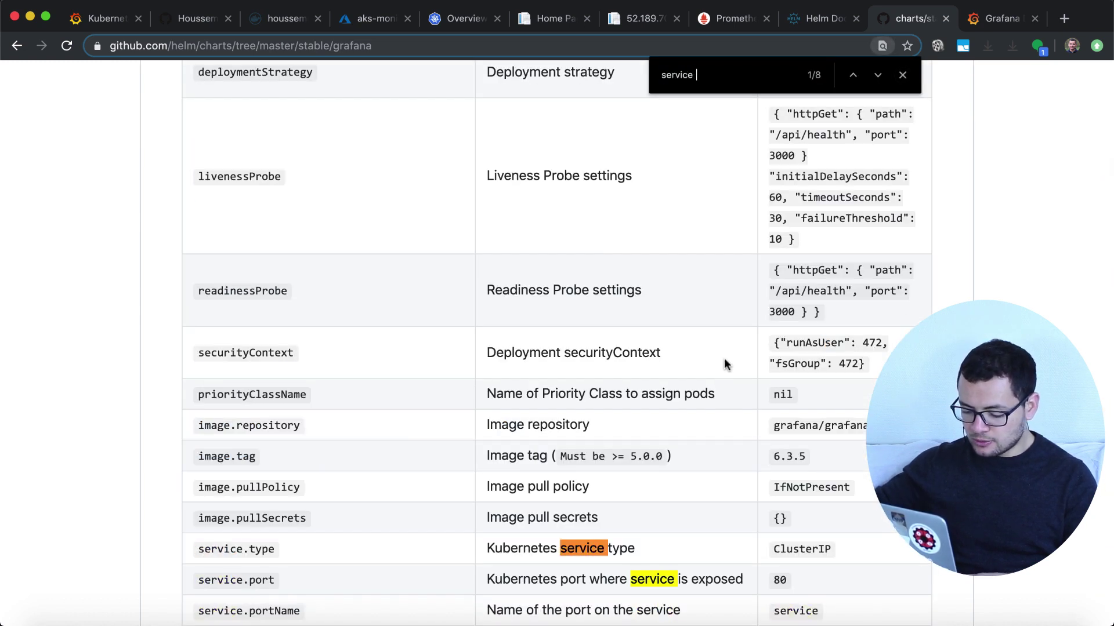
key("BackSpace")
type(".ty")
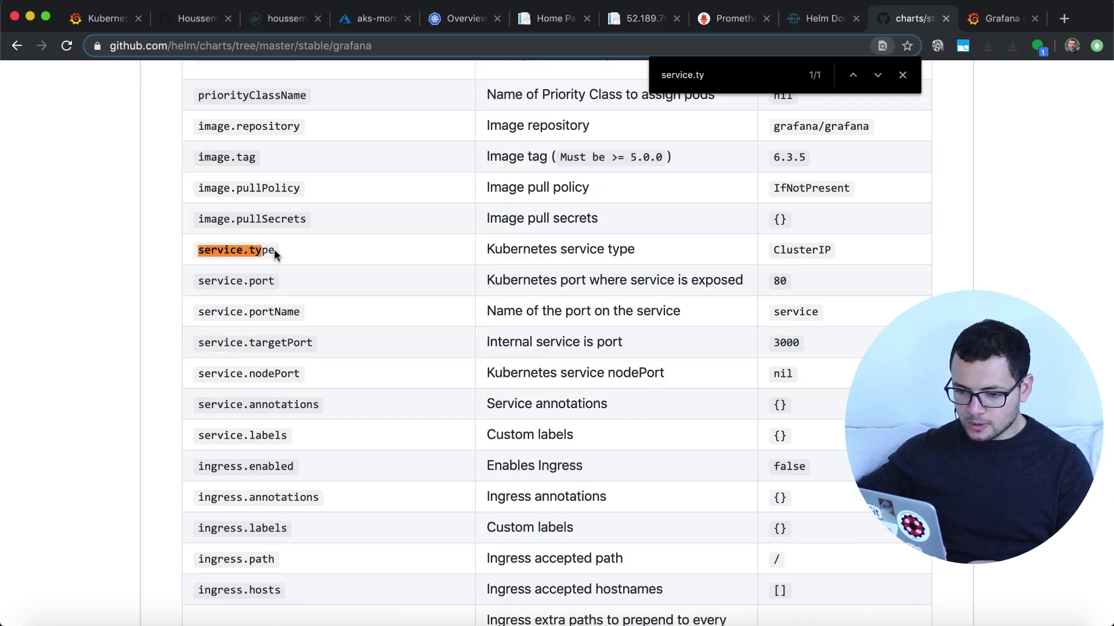
left_click_drag(262, 251, 199, 249)
double_click(209, 251)
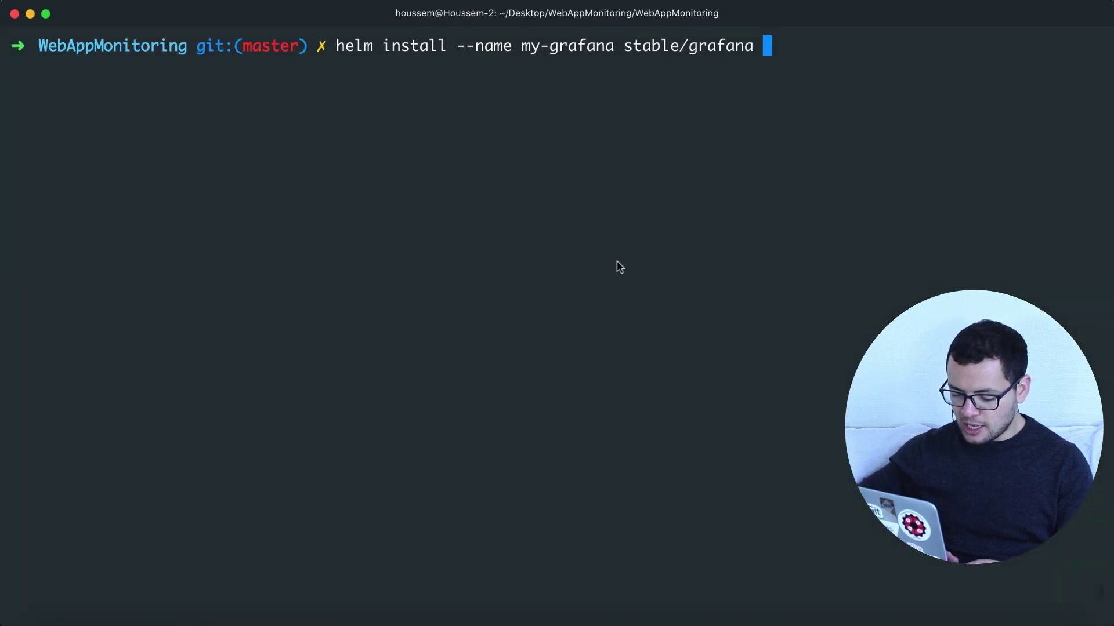
Append --set service.type=LoadBalancer to the pending helm install command, reusing the copied parameter name
type("--set")
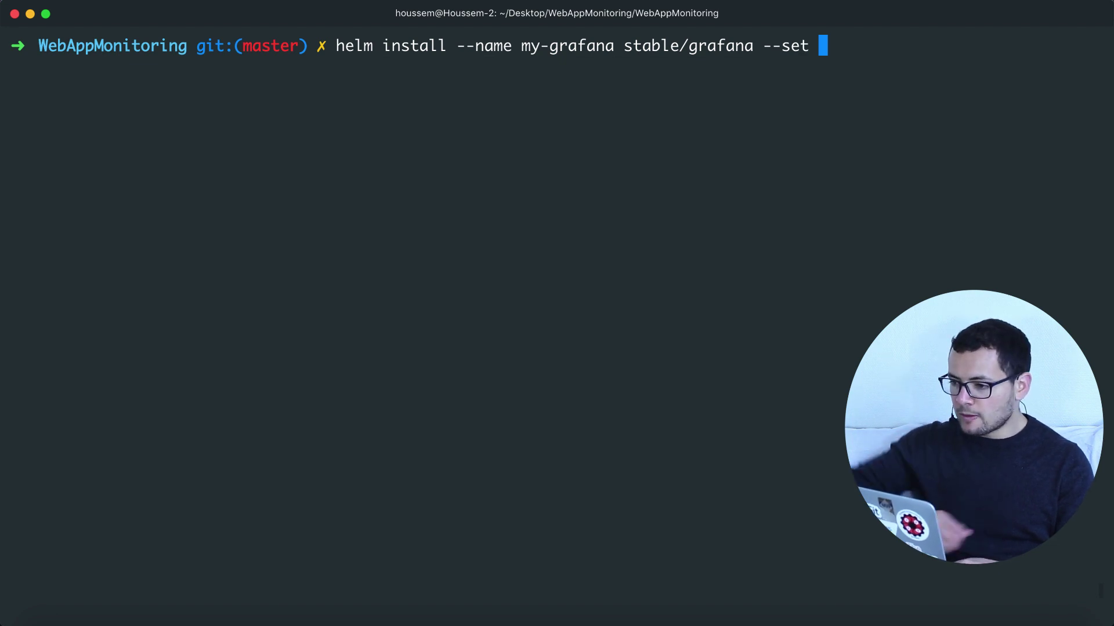
key("super+v")
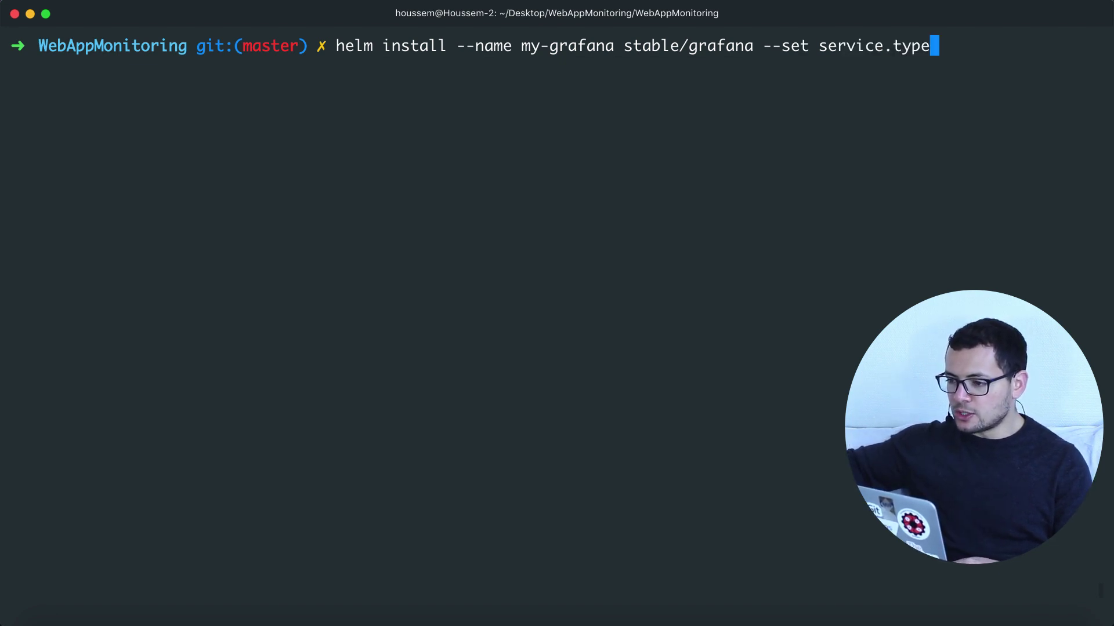
type("=")
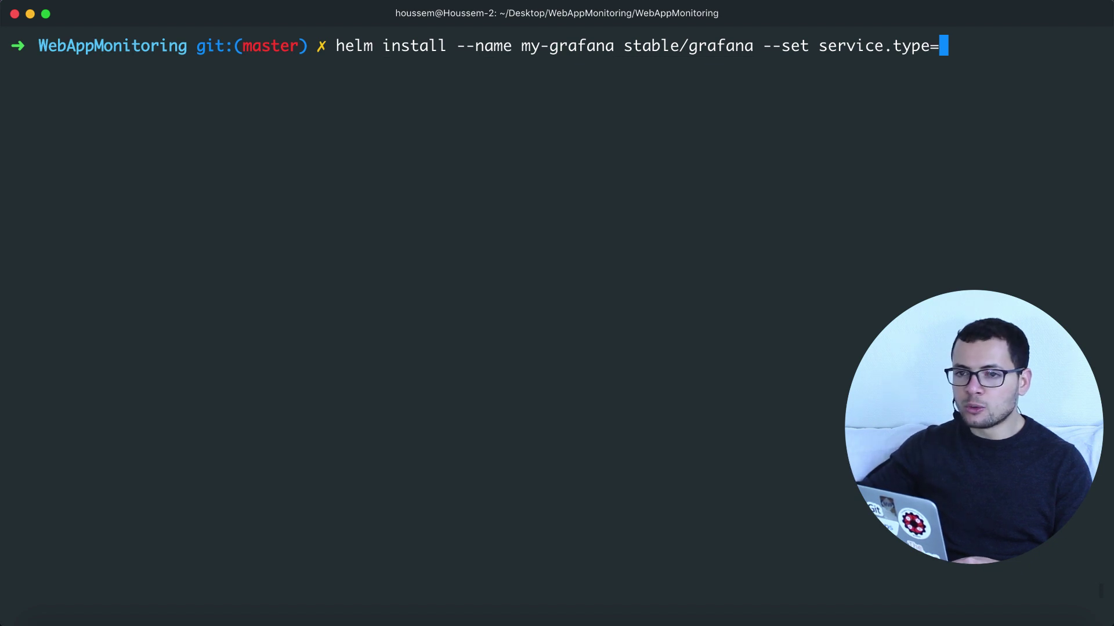
type("LoadBalancer")
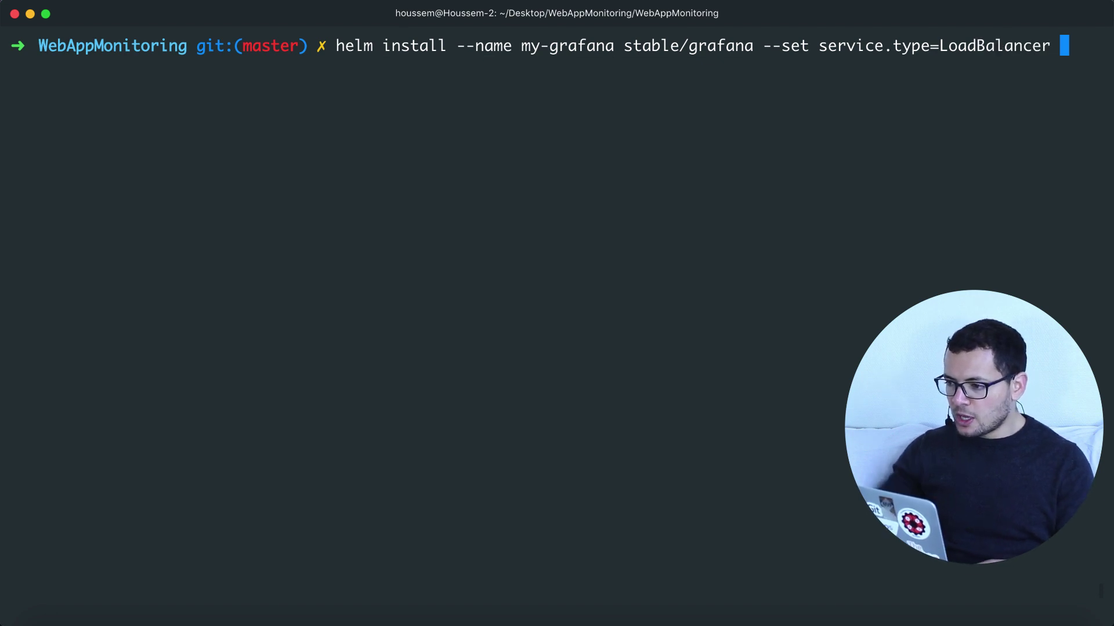
Switch back to Chrome, find rbac in the Grafana chart README, and copy the rbac.create parameter name
key("ctrl+Right")
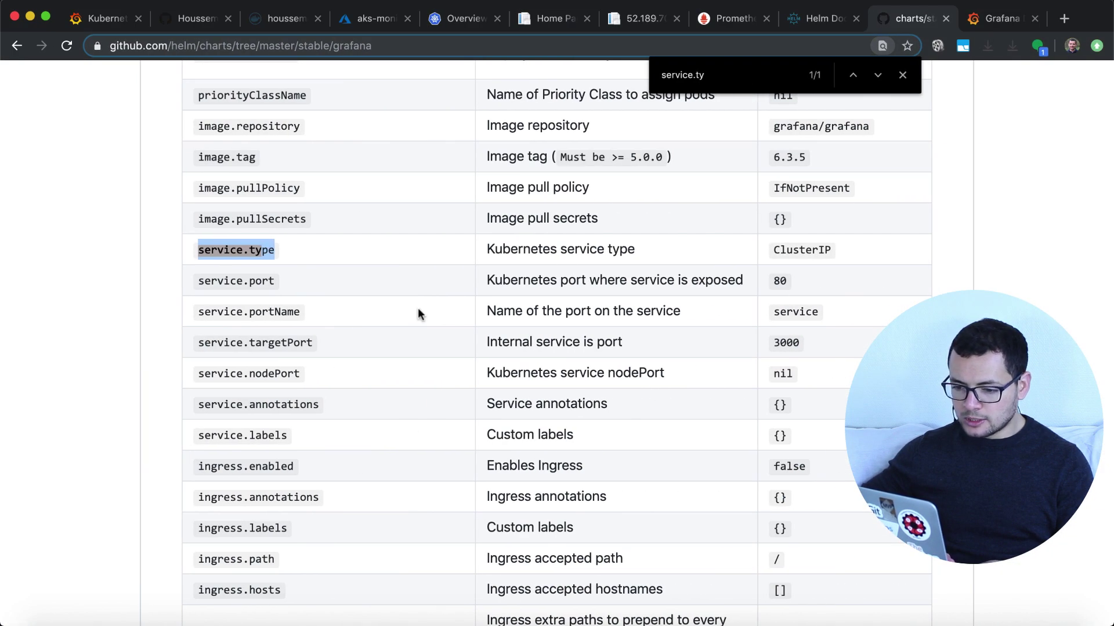
key("super+f")
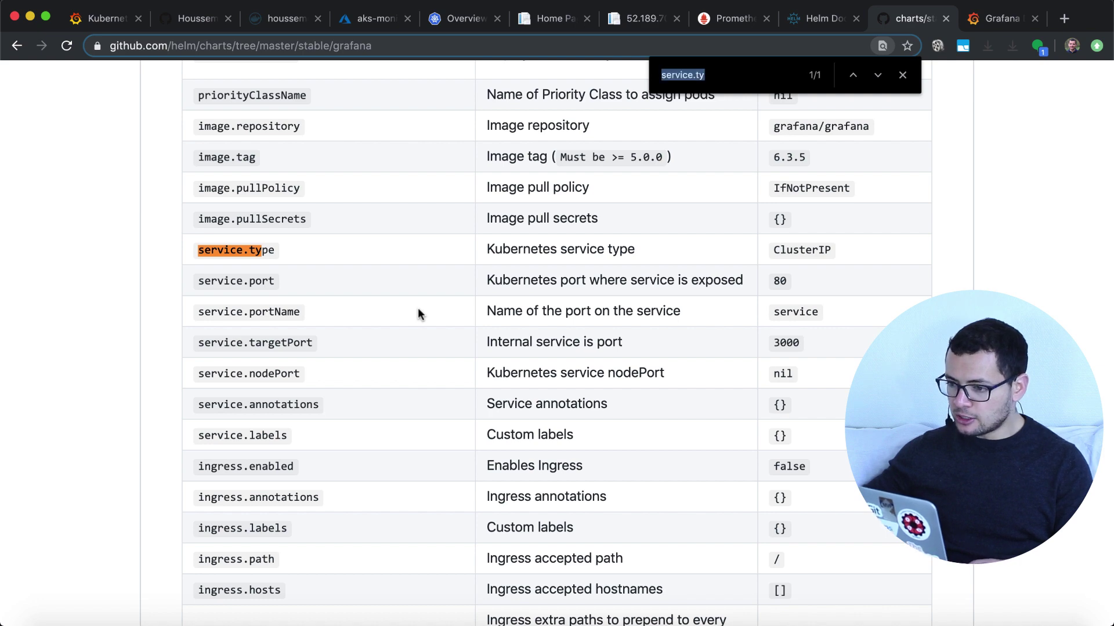
type("rbac")
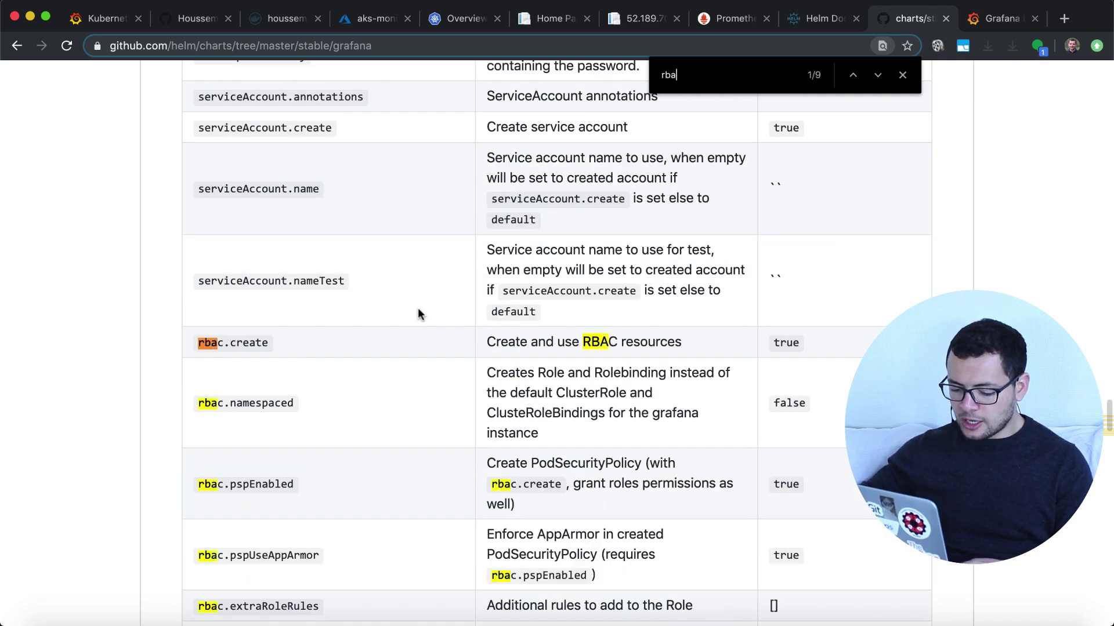
left_click_drag(271, 345, 191, 343)
left_click(283, 346)
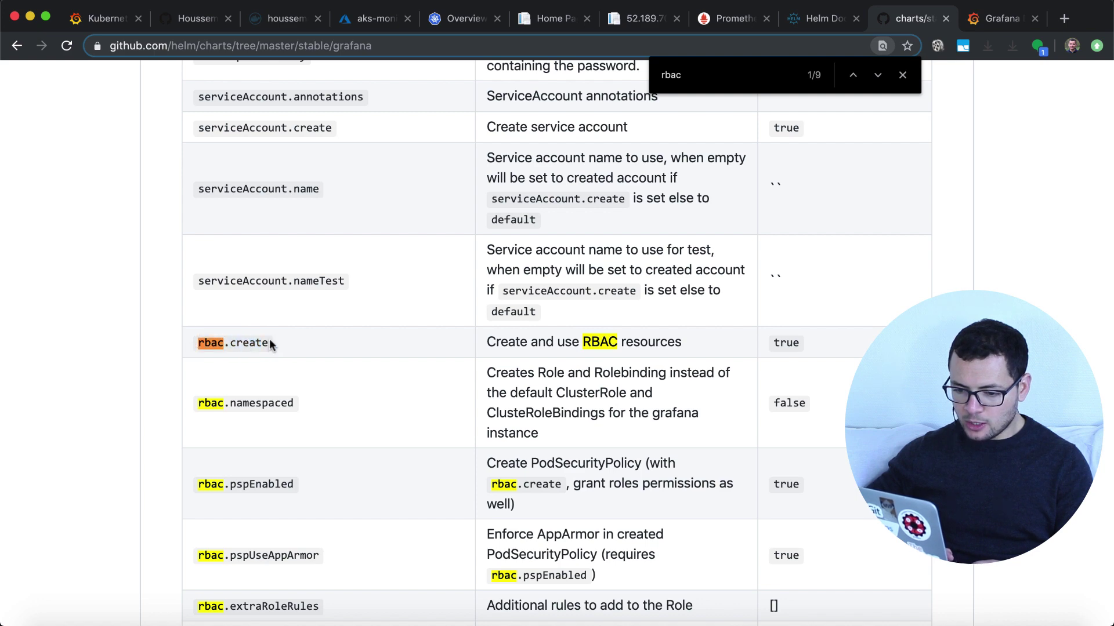
left_click_drag(268, 342, 181, 348)
key("super+c")
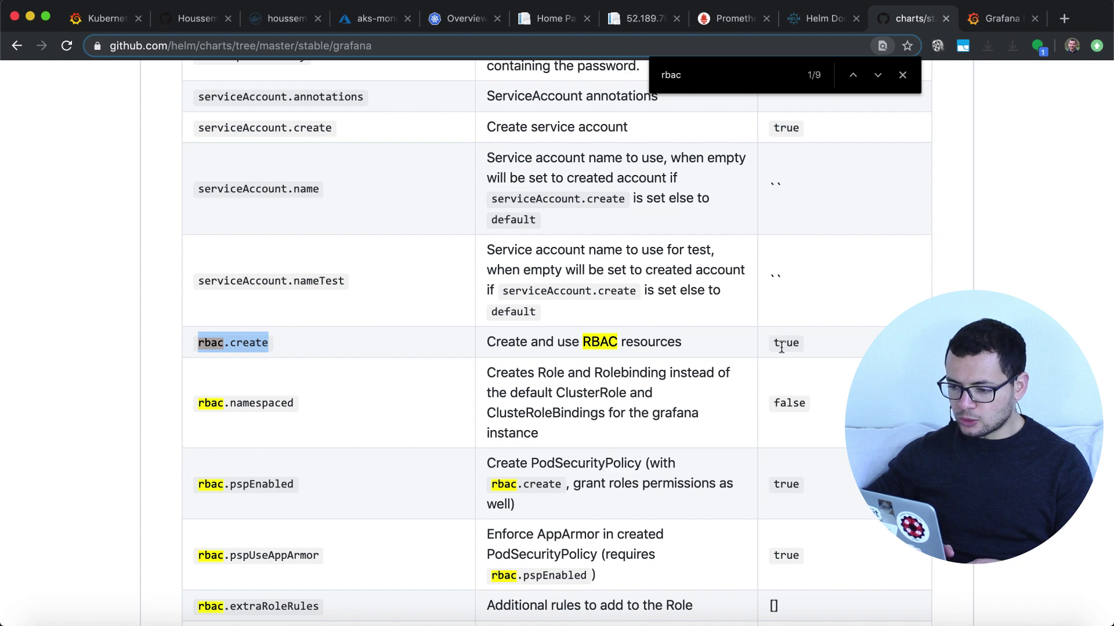
Switch to the terminal, append --set rbac.create=false to the helm install command, and run it to install my-grafana
key("ctrl+Left")
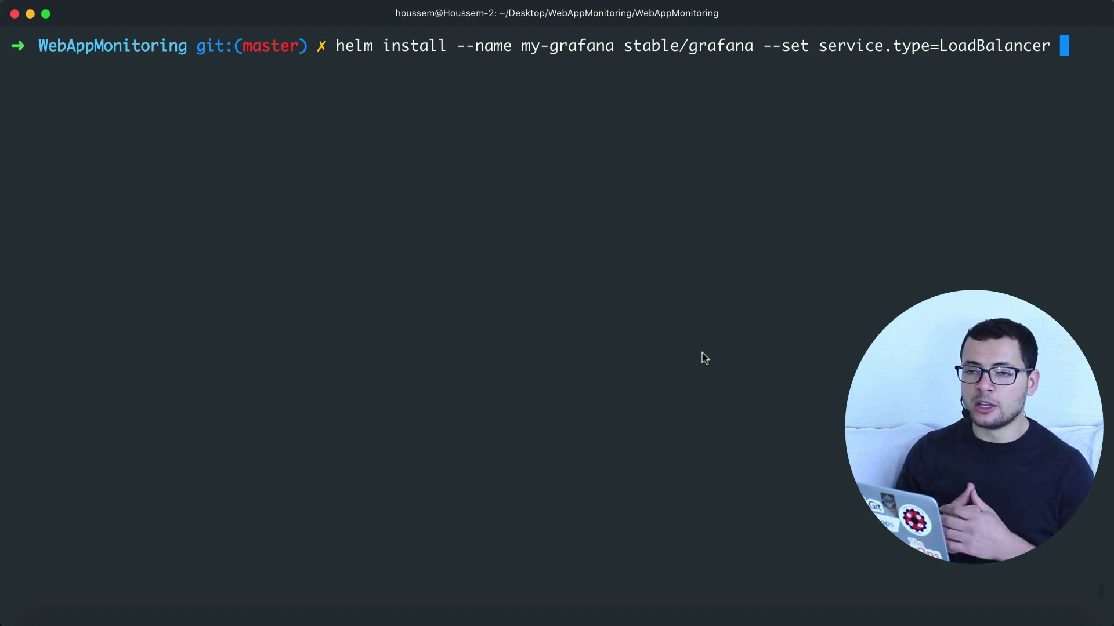
type("--set")
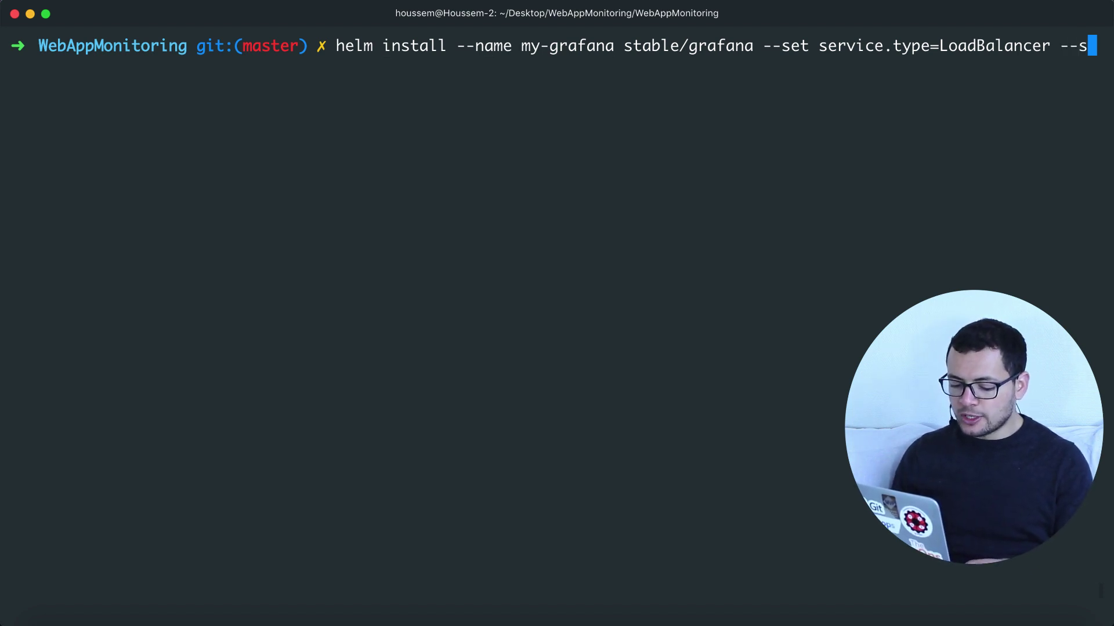
key("super+v")
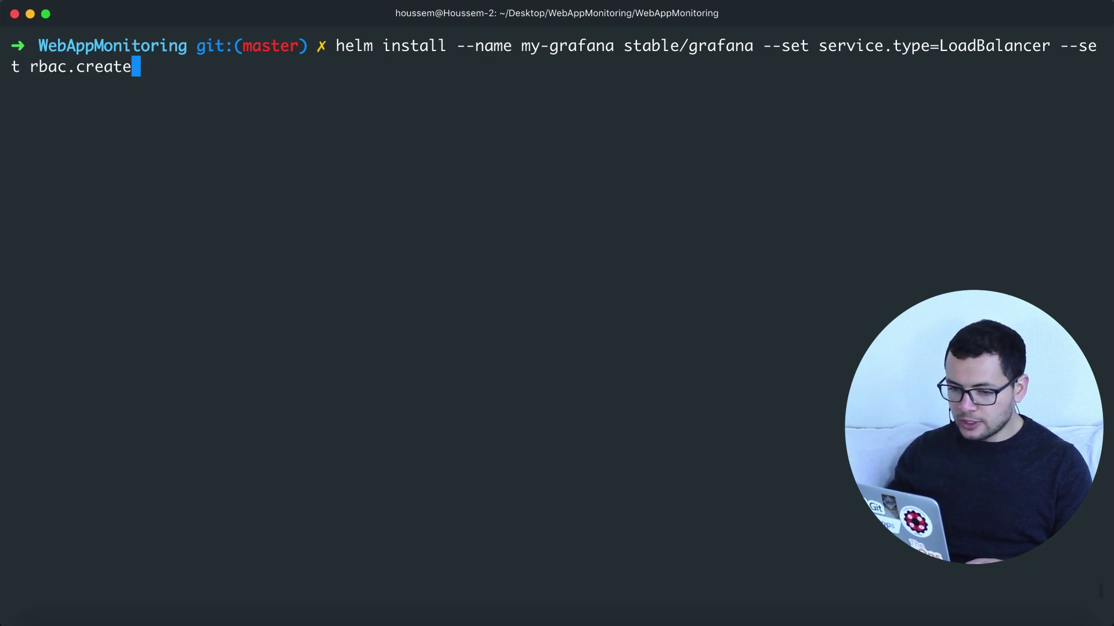
type("=")
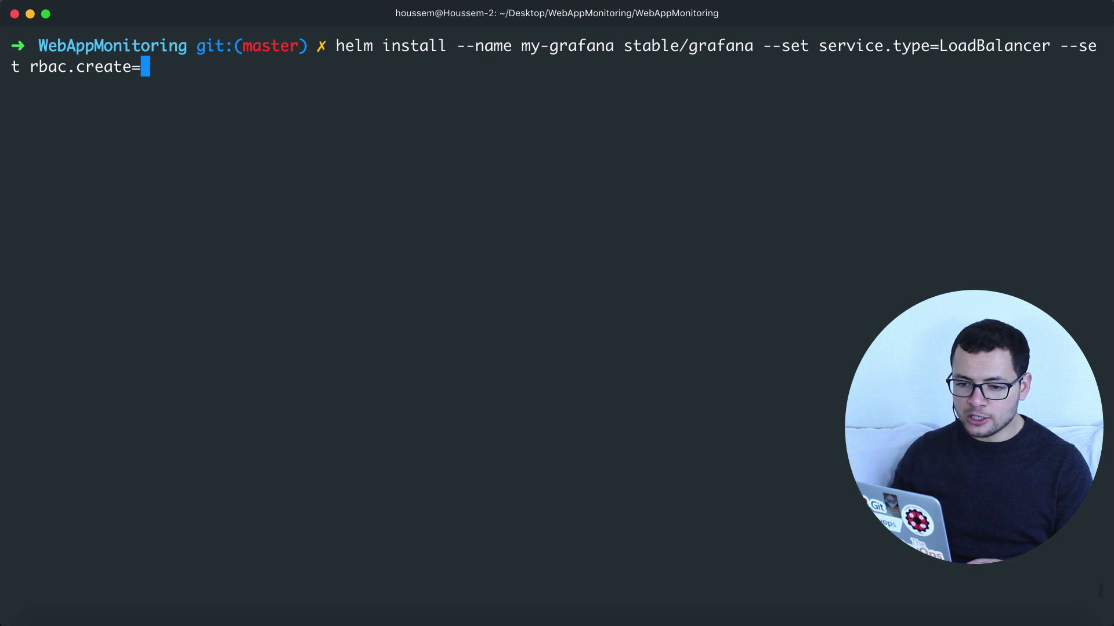
type("false")
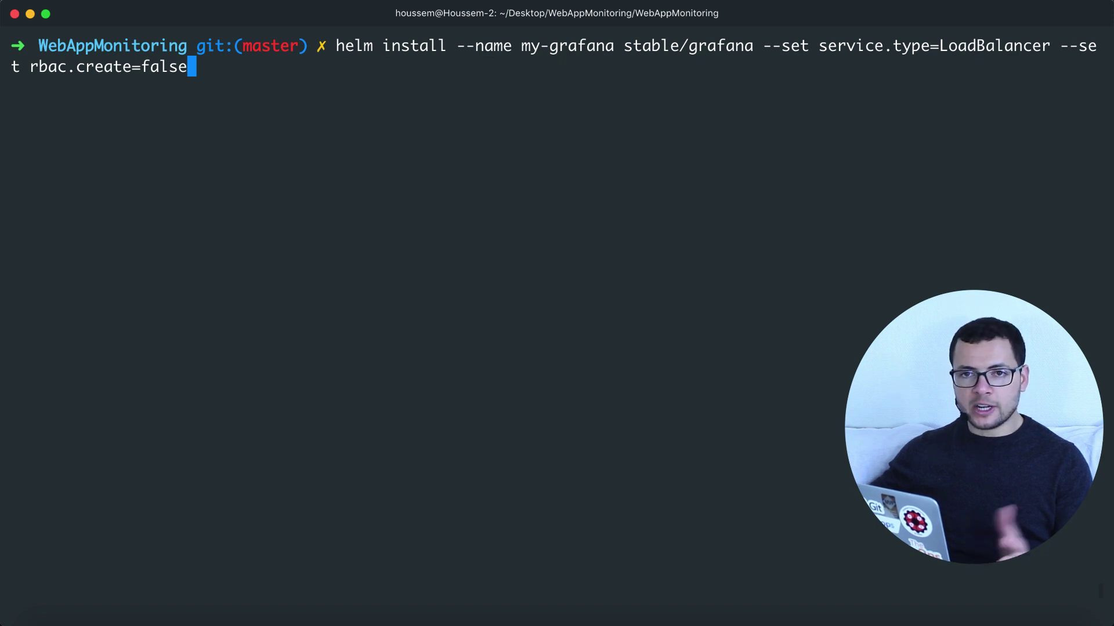
key("Return")
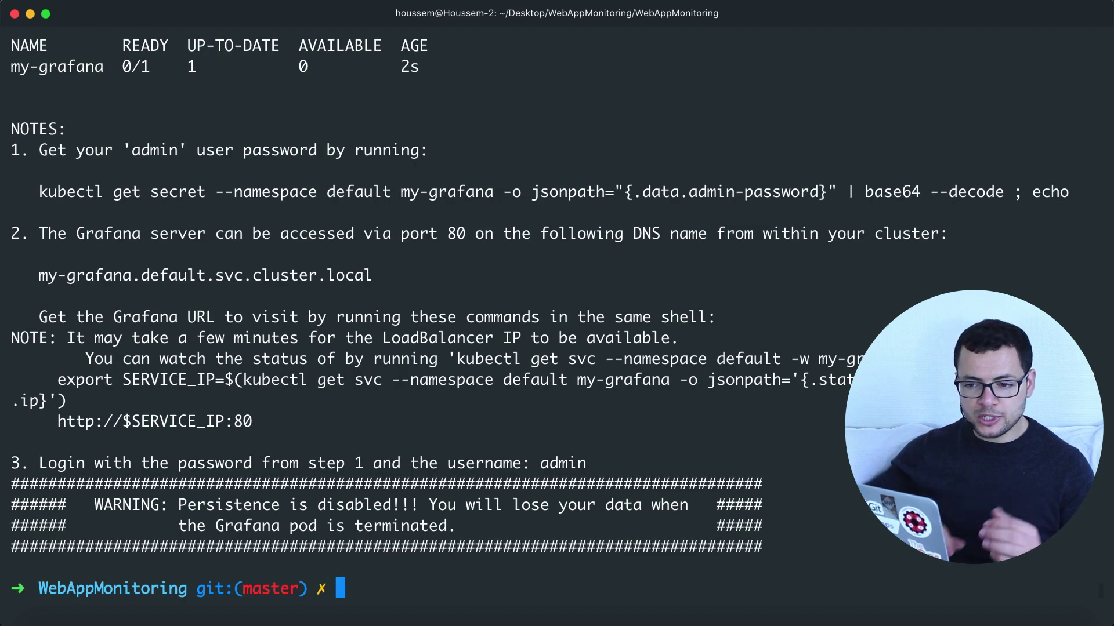
Examine the resources listed in the helm install output, from the ConfigMap through the Service to the Deployment, highlighting v1/ConfigMap
scroll(683, 144, "up", 10)
scroll(683, 143, "up", 5)
scroll(683, 144, "up", 6)
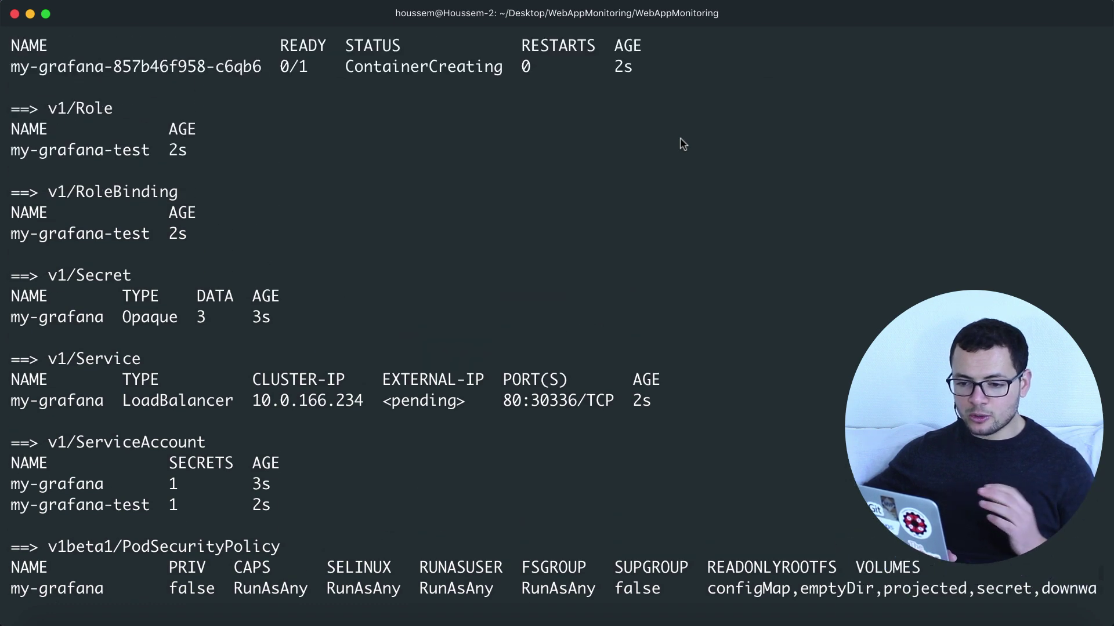
scroll(683, 144, "up", 7)
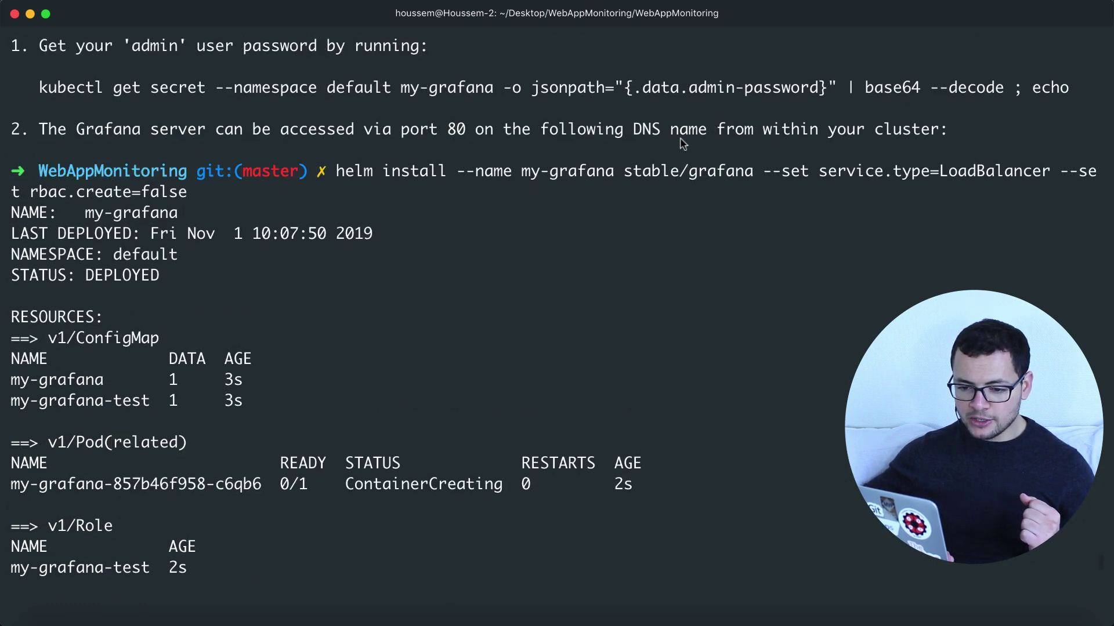
scroll(227, 260, "down", 2)
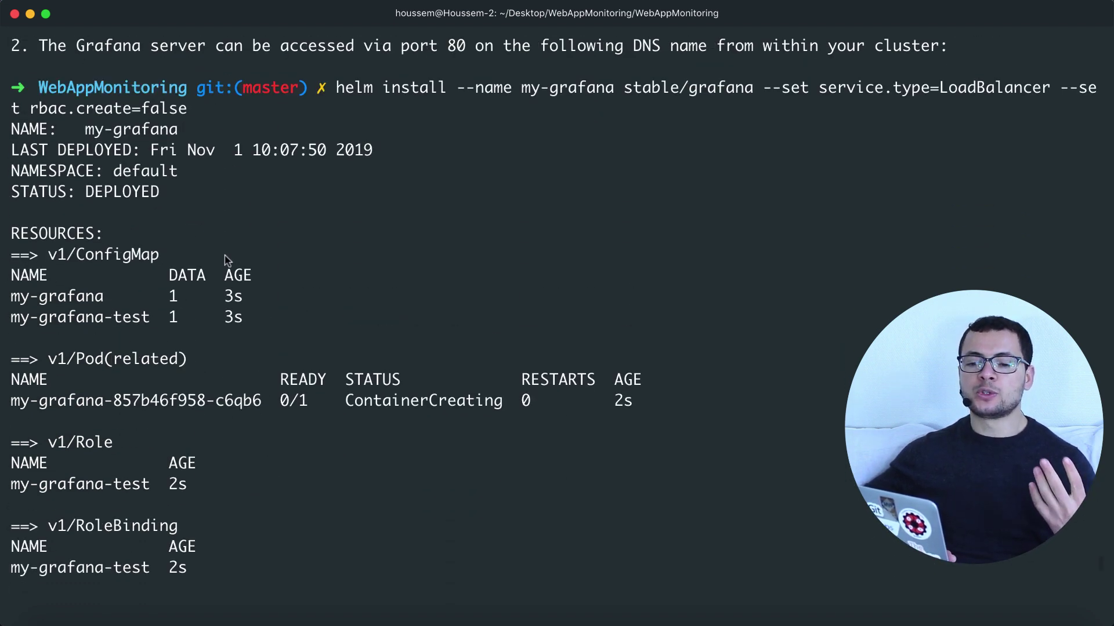
left_click_drag(123, 238, 1, 243)
double_click(126, 262)
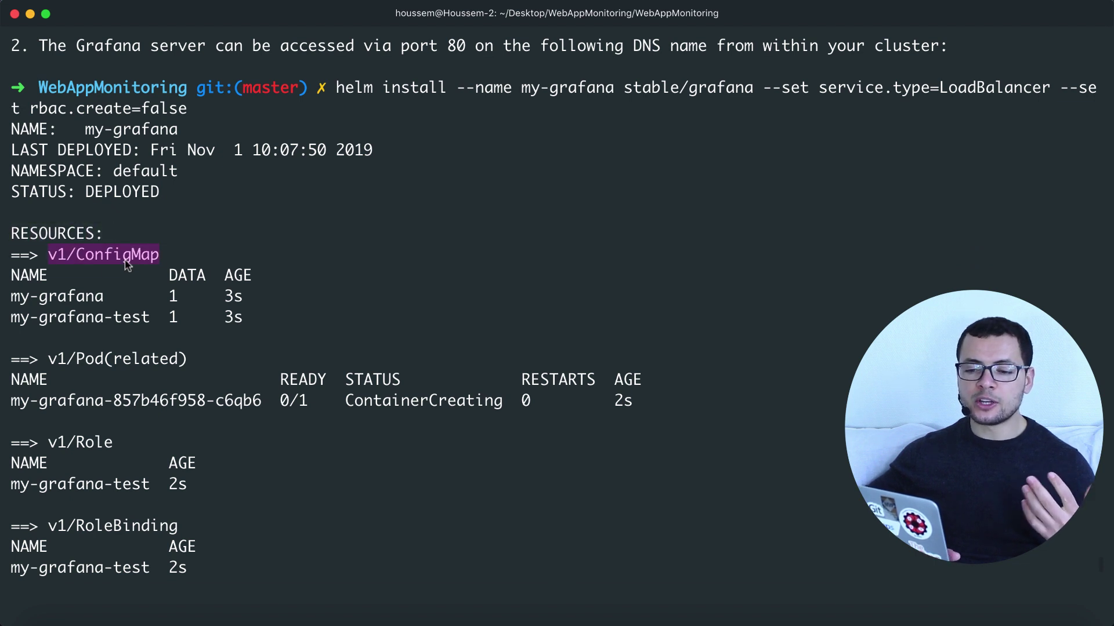
scroll(126, 262, "down", 3)
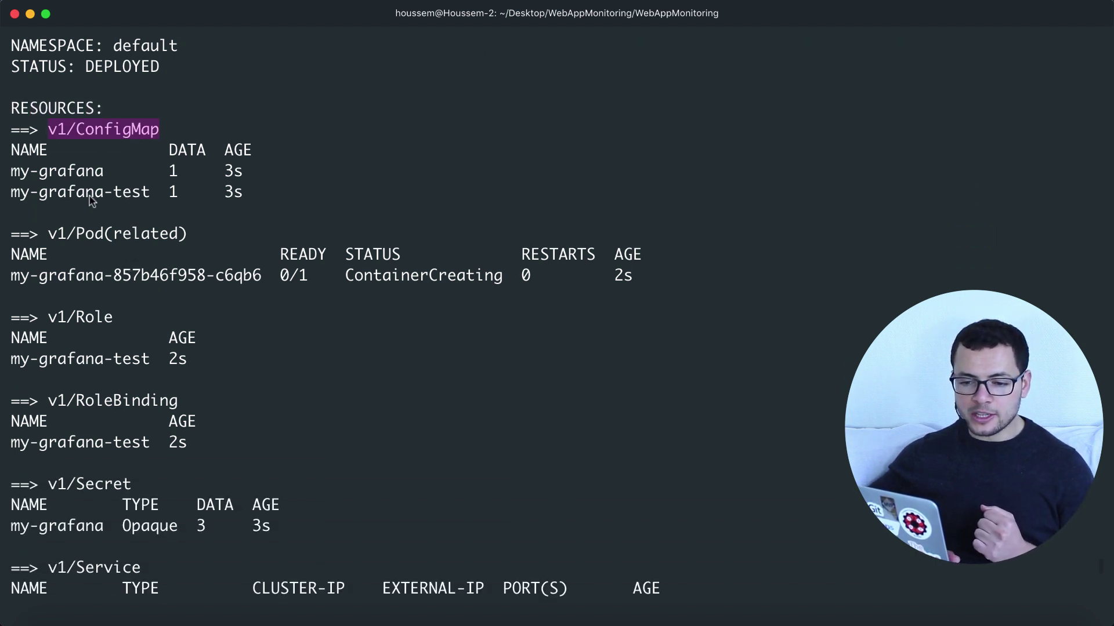
scroll(133, 212, "down", 2)
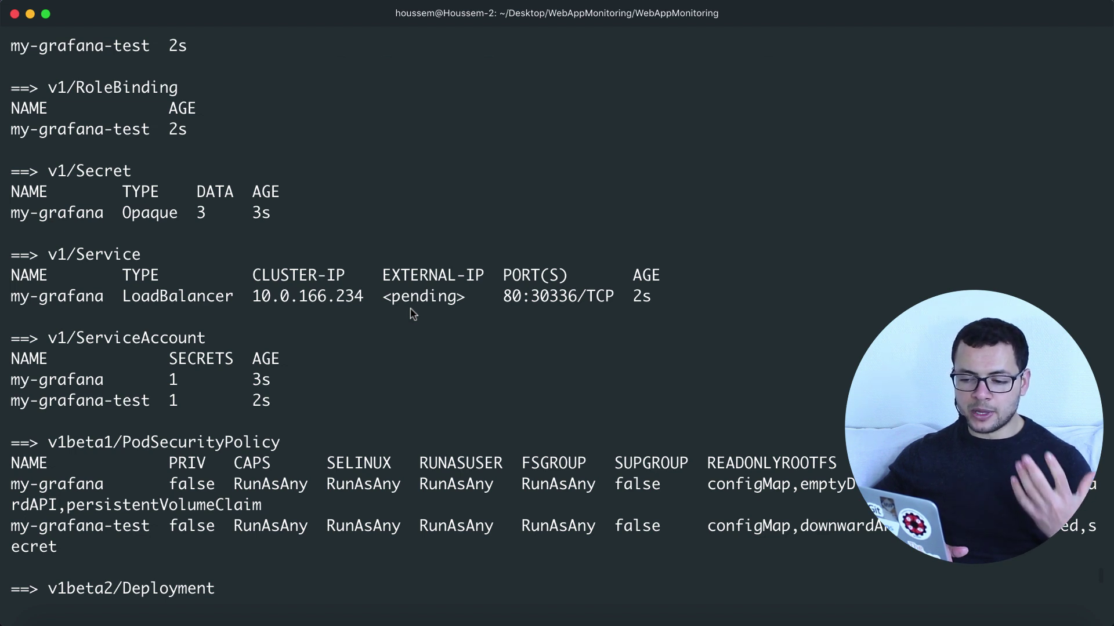
scroll(412, 314, "down", 5)
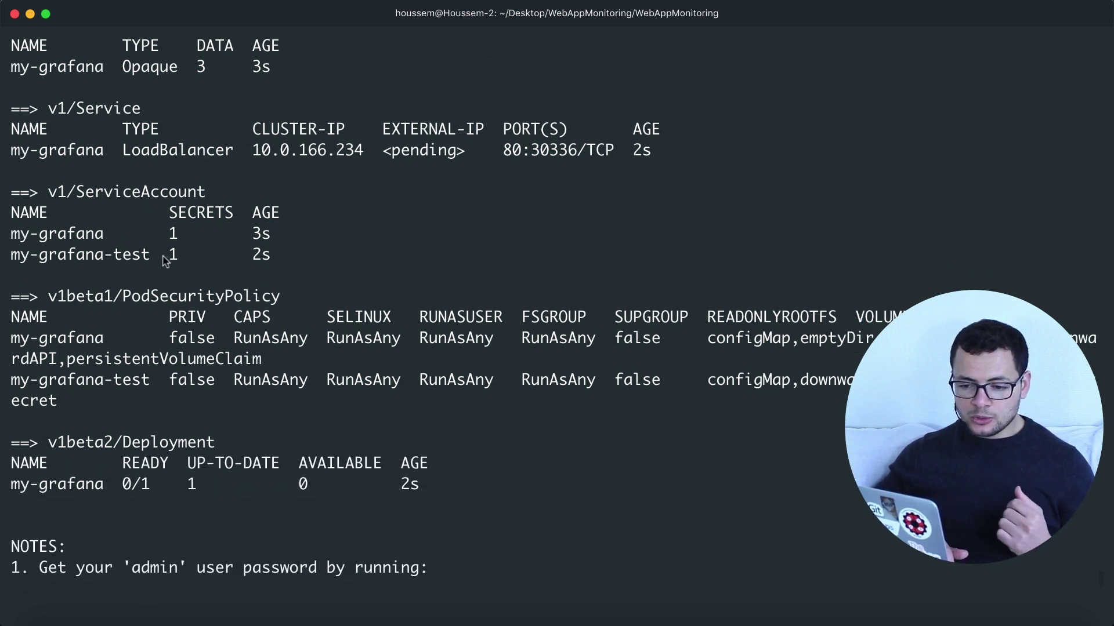
scroll(182, 306, "down", 4)
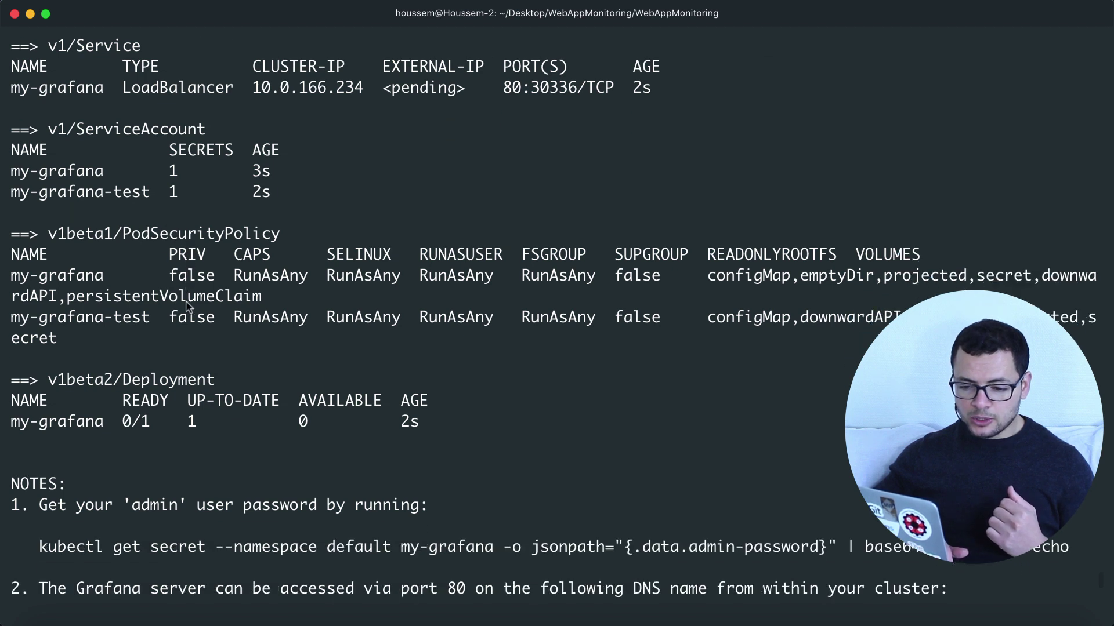
Read the NOTES section of the install output and highlight the admin user name in its first instruction
scroll(171, 471, "down", 5)
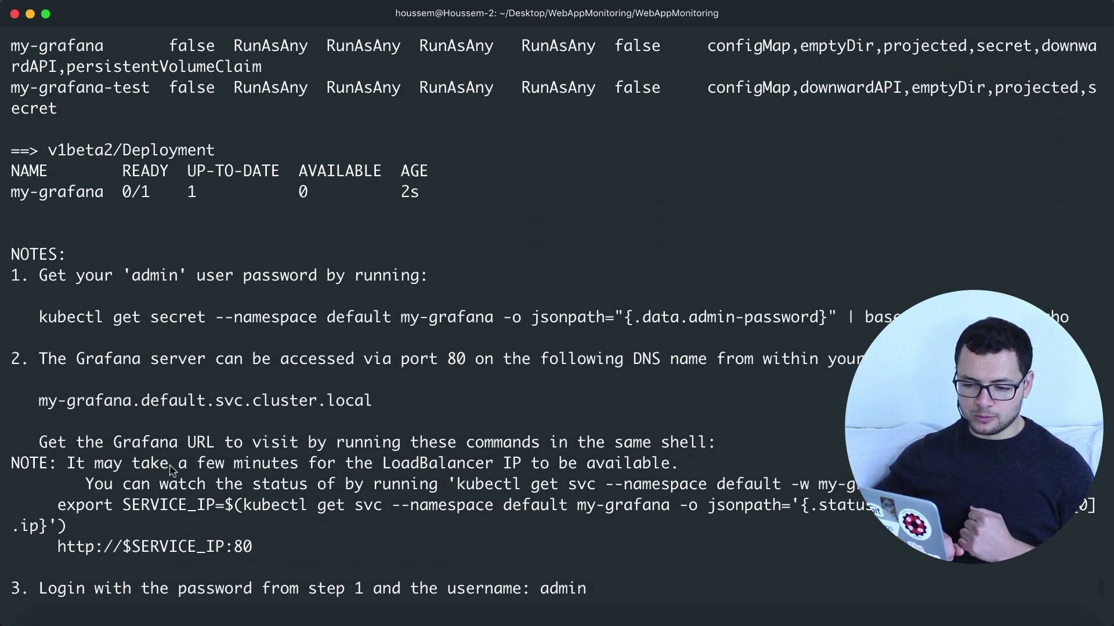
scroll(172, 471, "down", 3)
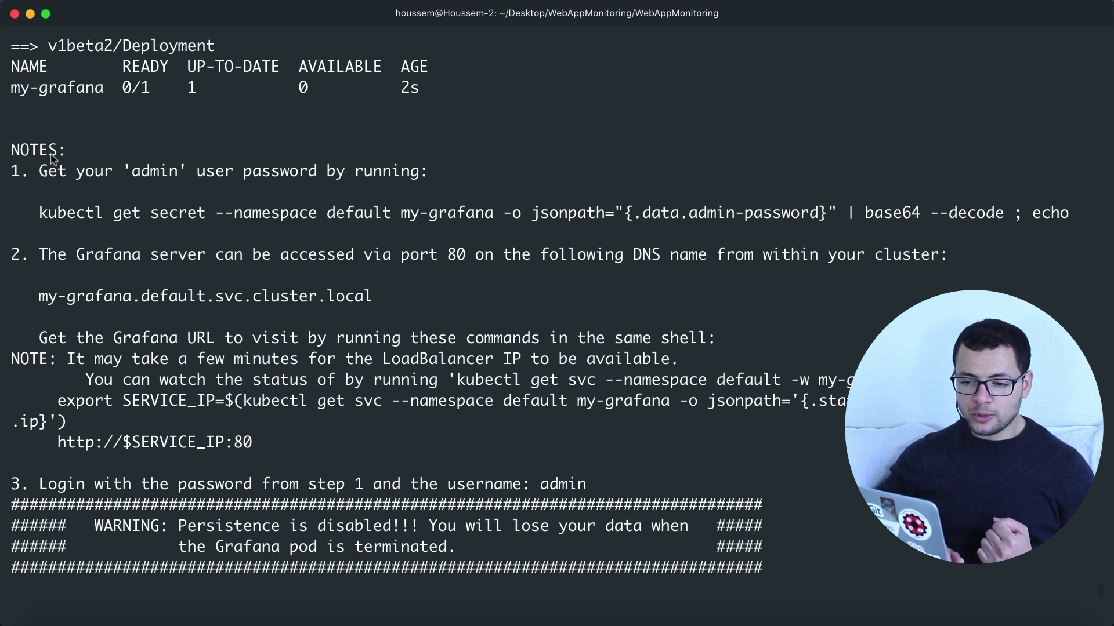
double_click(160, 174)
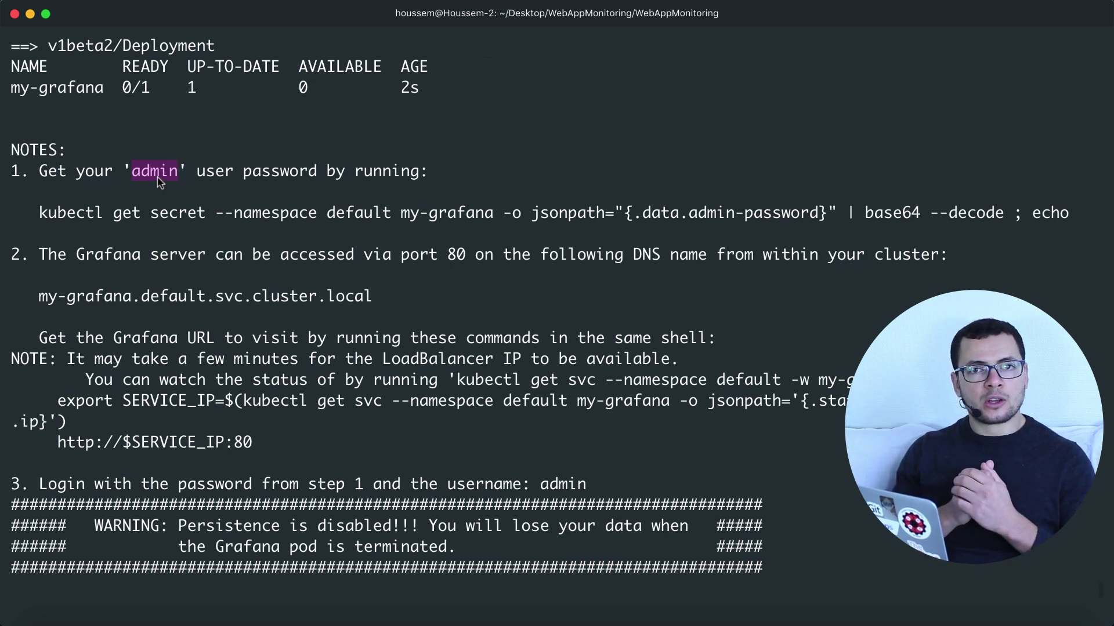
left_click(158, 178)
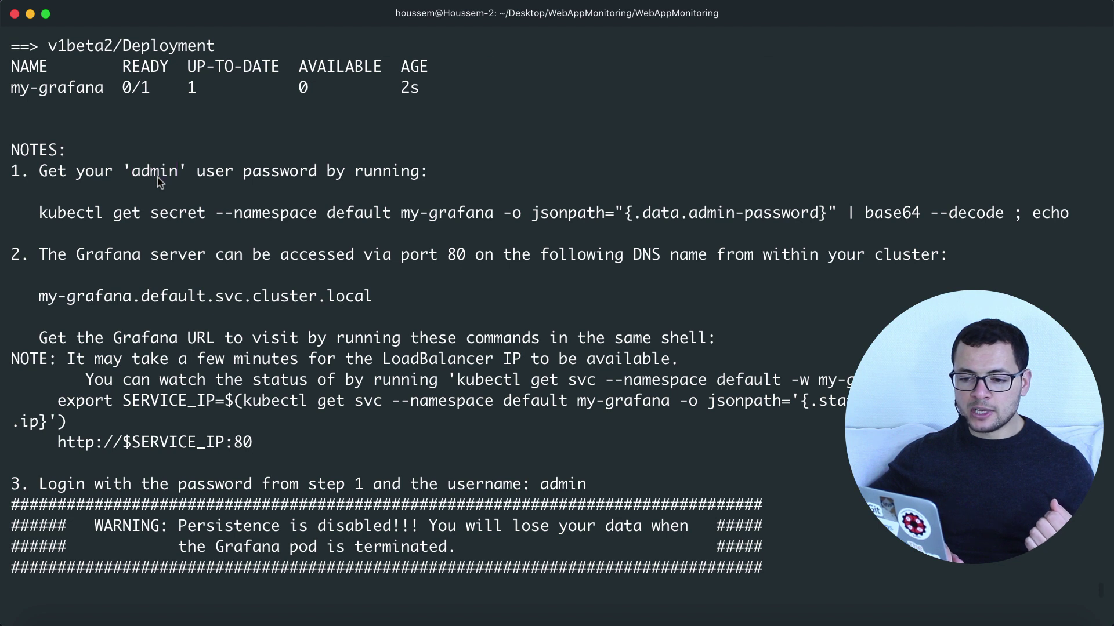
double_click(157, 179)
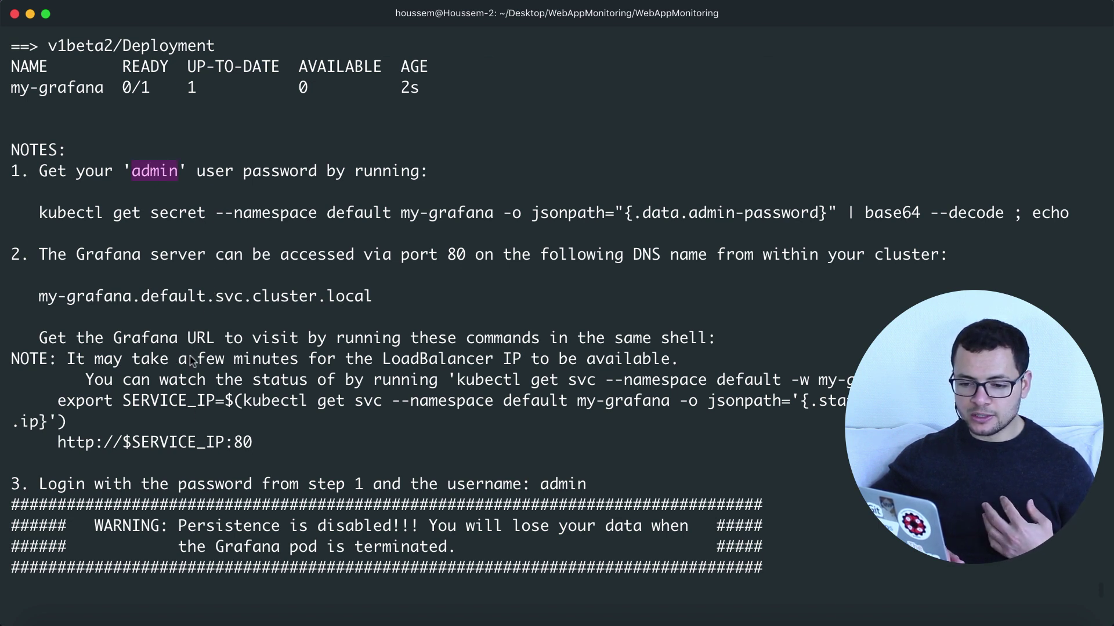
Copy the kubectl get secret command from the NOTES, run it to decode the Grafana admin password, and highlight the password
left_click_drag(42, 217, 16, 246)
key("super+c")
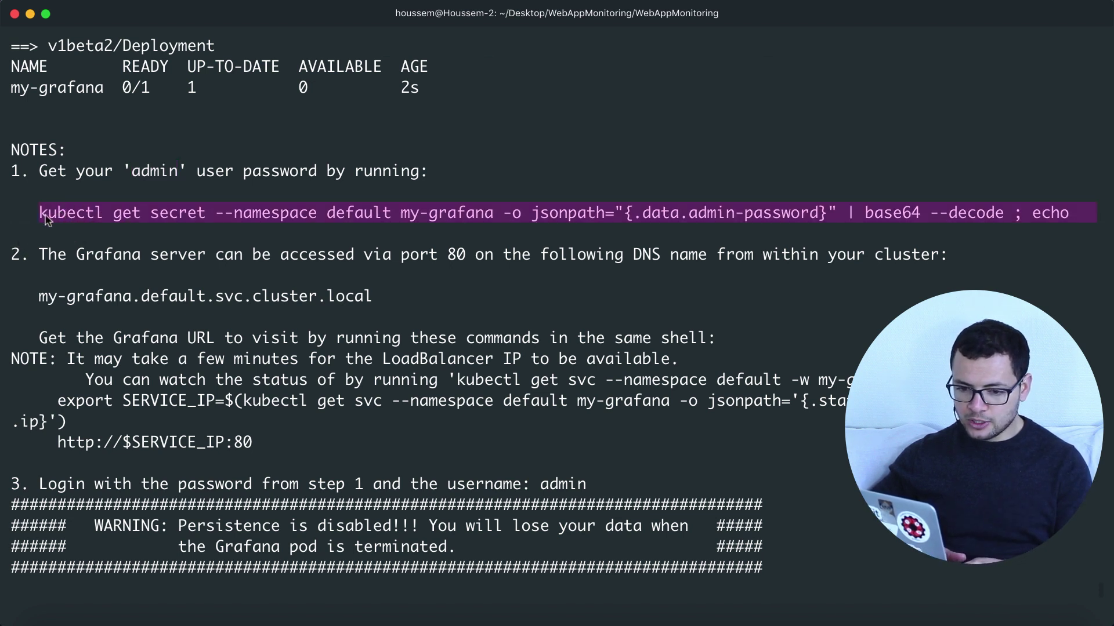
left_click(194, 573)
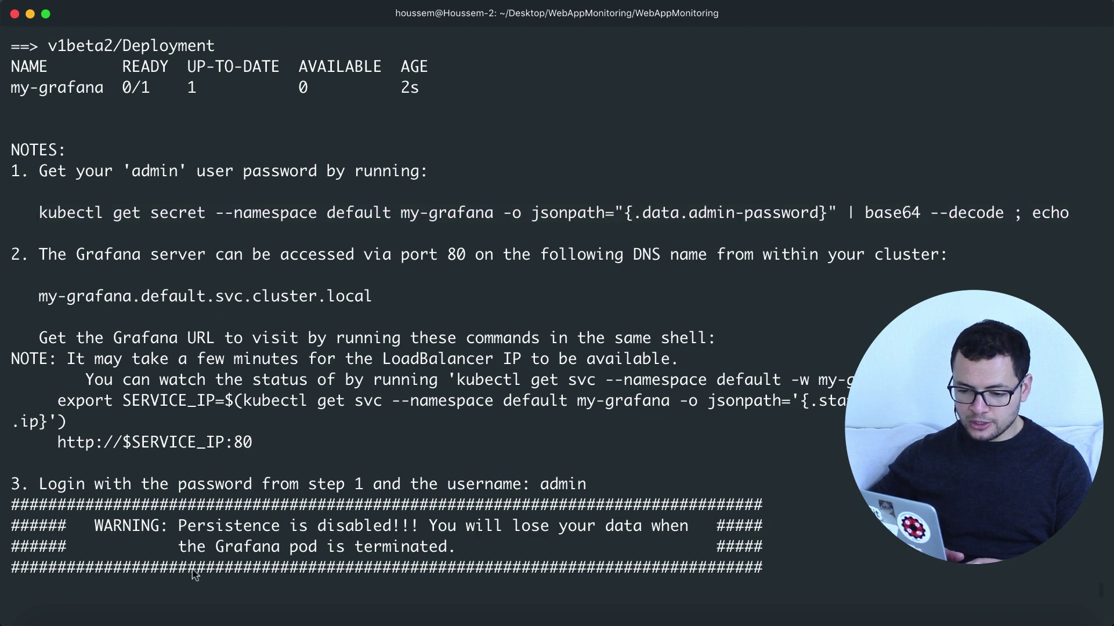
key("super+v")
key("Return")
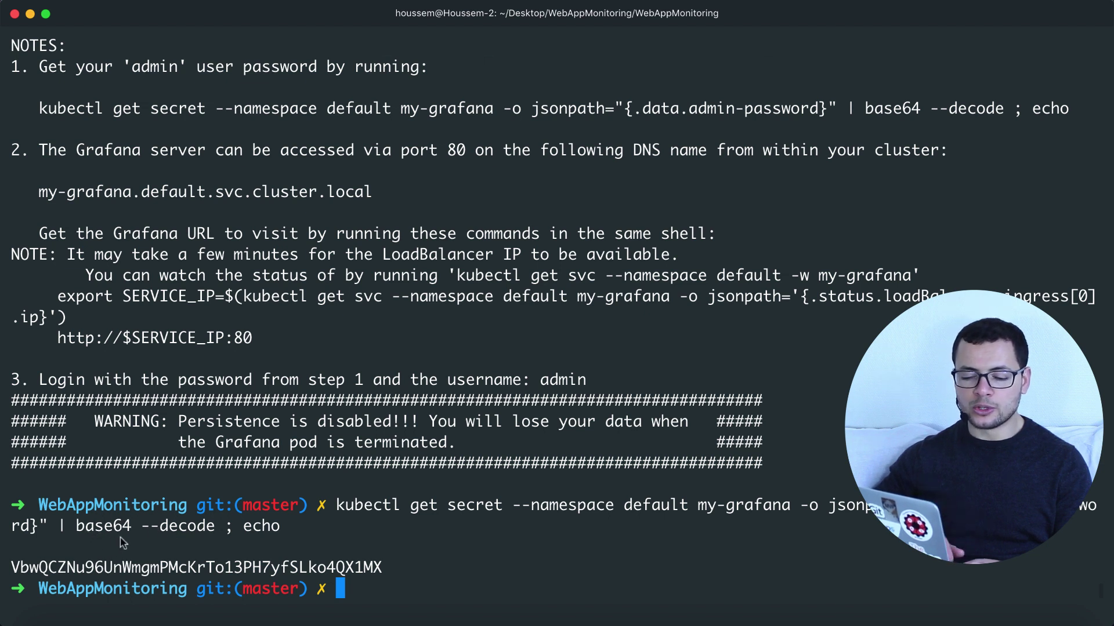
double_click(226, 572)
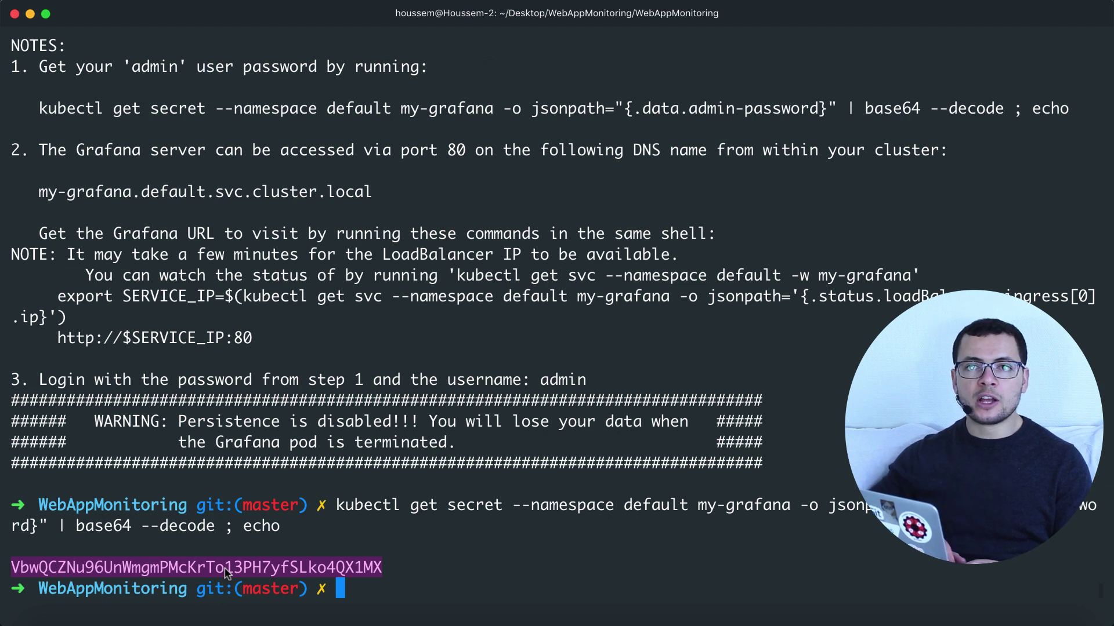
left_click(390, 580)
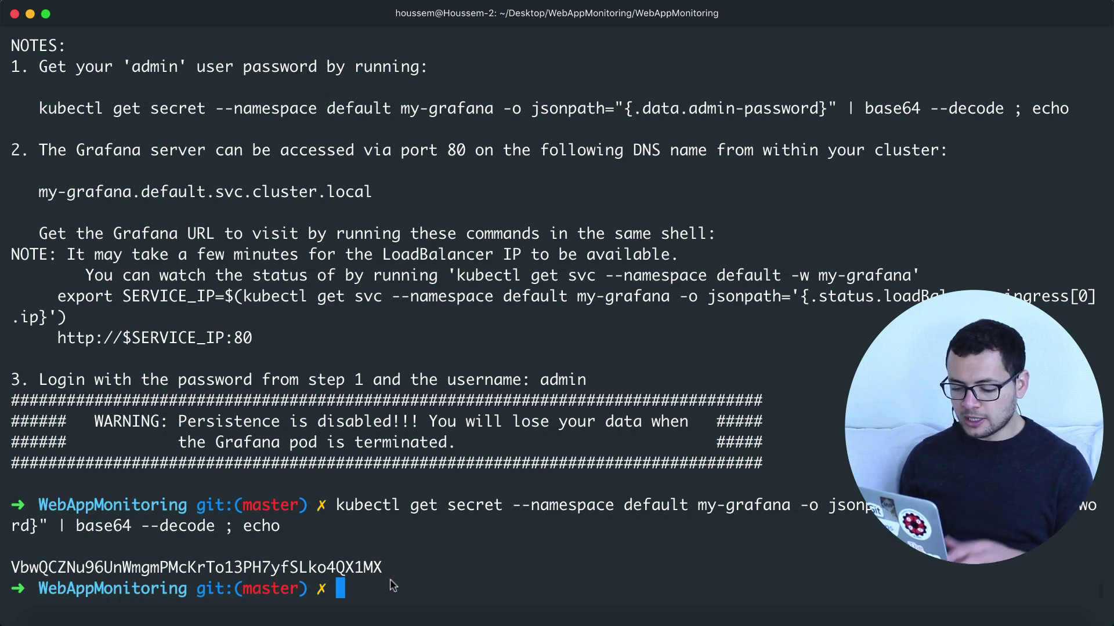
Run kubectl get svc to list the cluster's services
type("get")
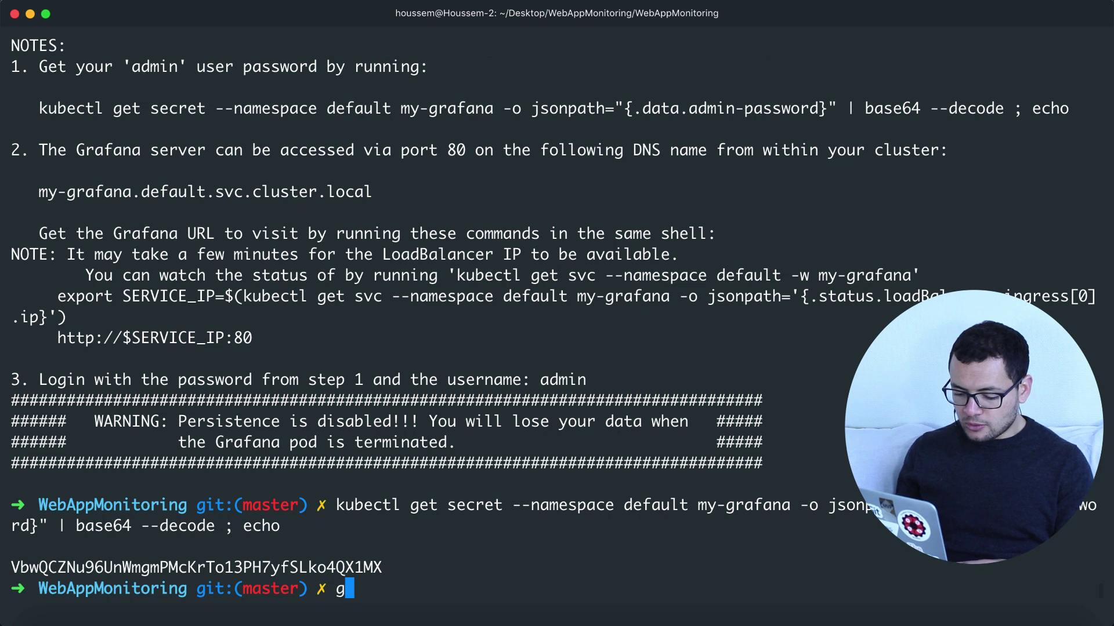
key("BackSpace")
key("BackSpace")
key("BackSpace")
type("kubectl get svc")
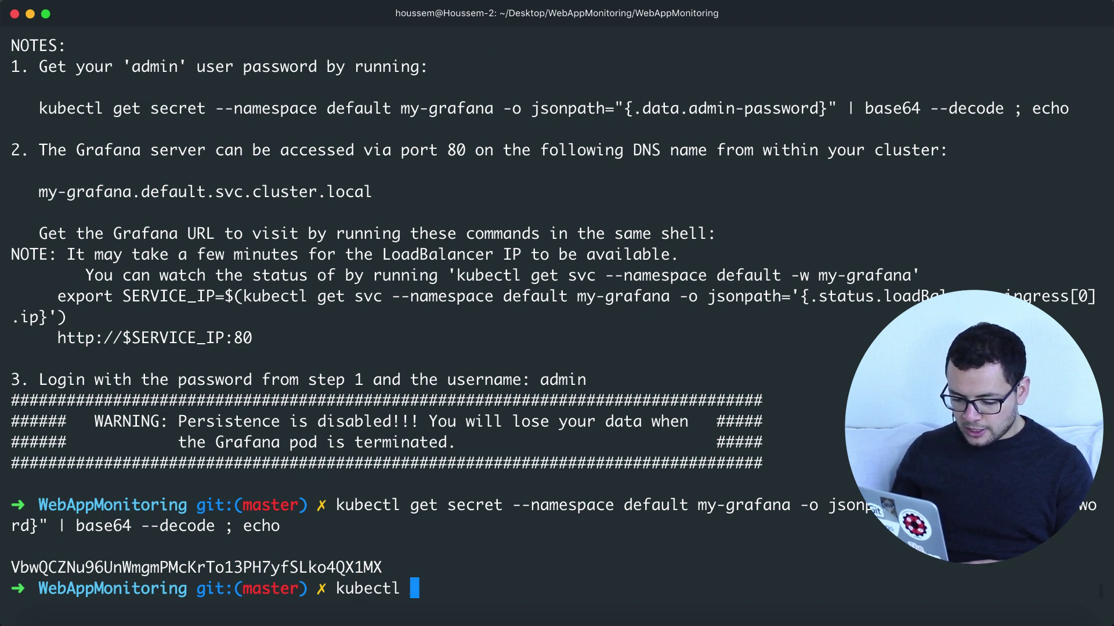
key("Return")
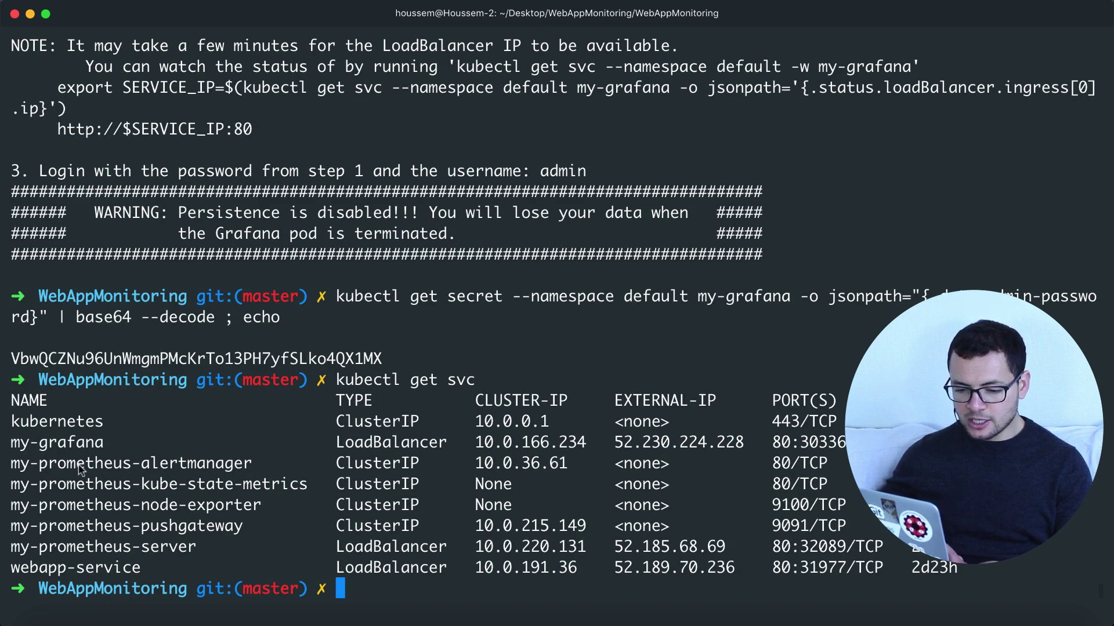
Copy the external IP address of the my-grafana service from the service list
key("super+Tab")
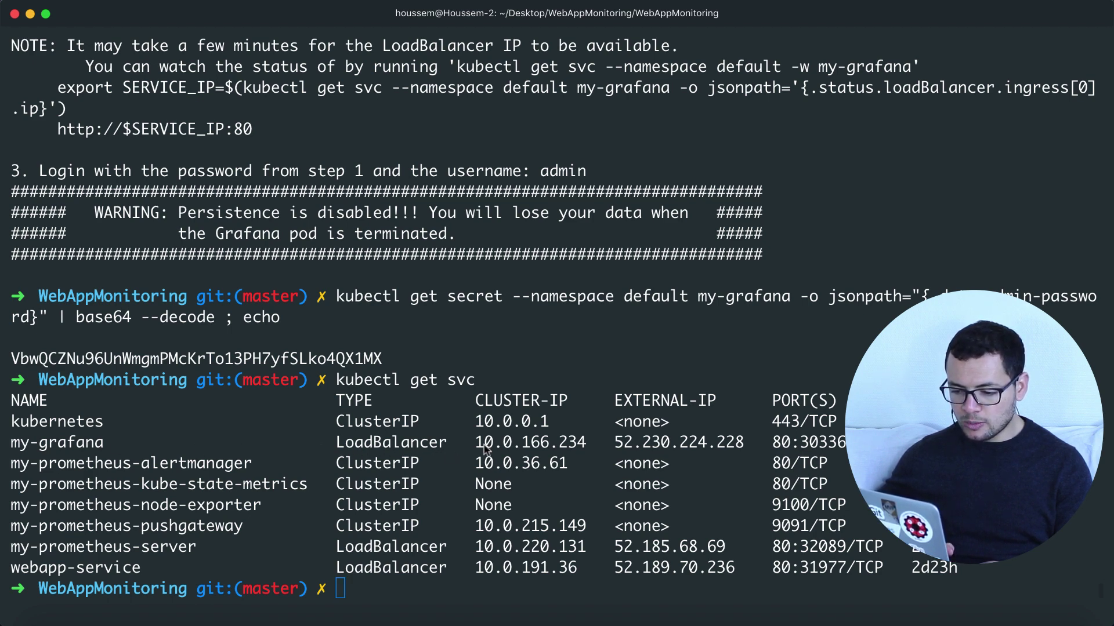
double_click(620, 444)
key("super+c")
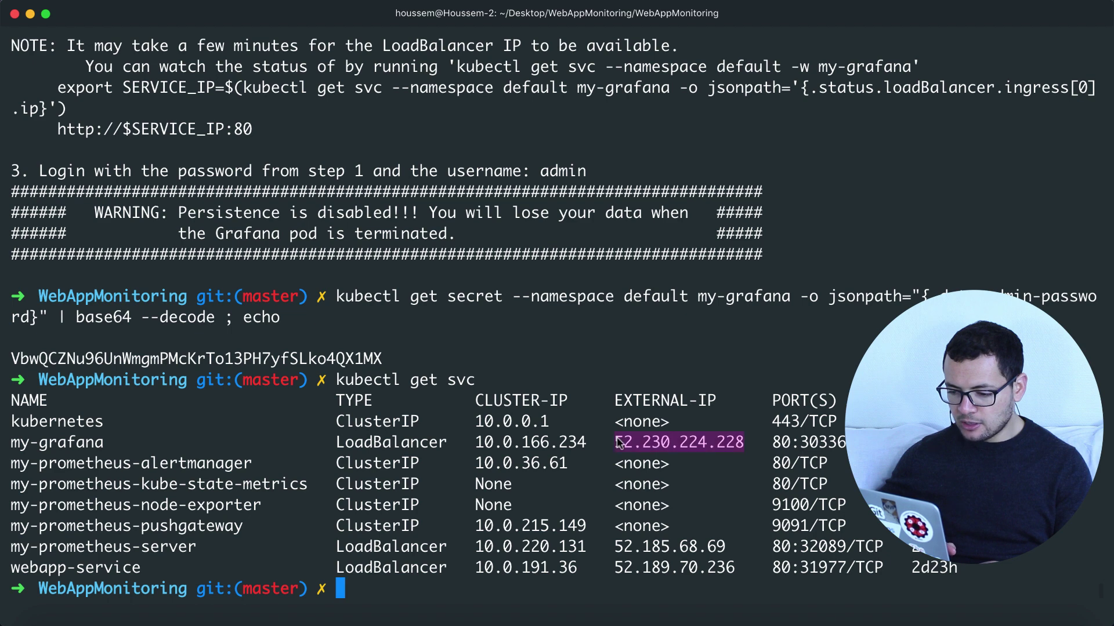
right_click(643, 443)
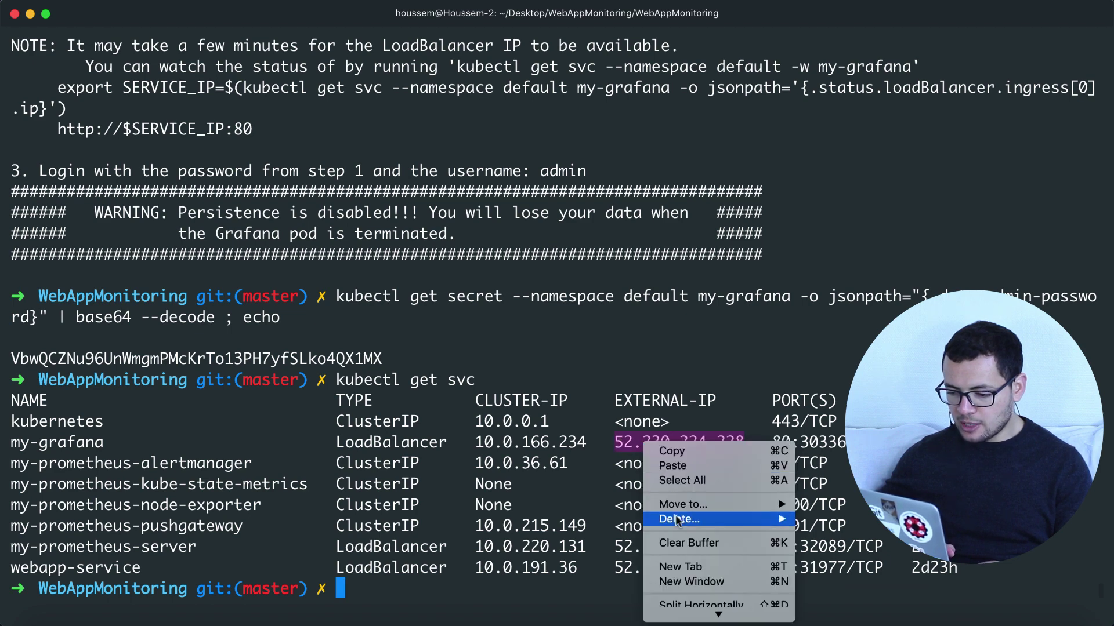
left_click(679, 452)
Switch to the browser and open the Grafana login page at 52.230.224.228 in a new tab
key("super+Tab")
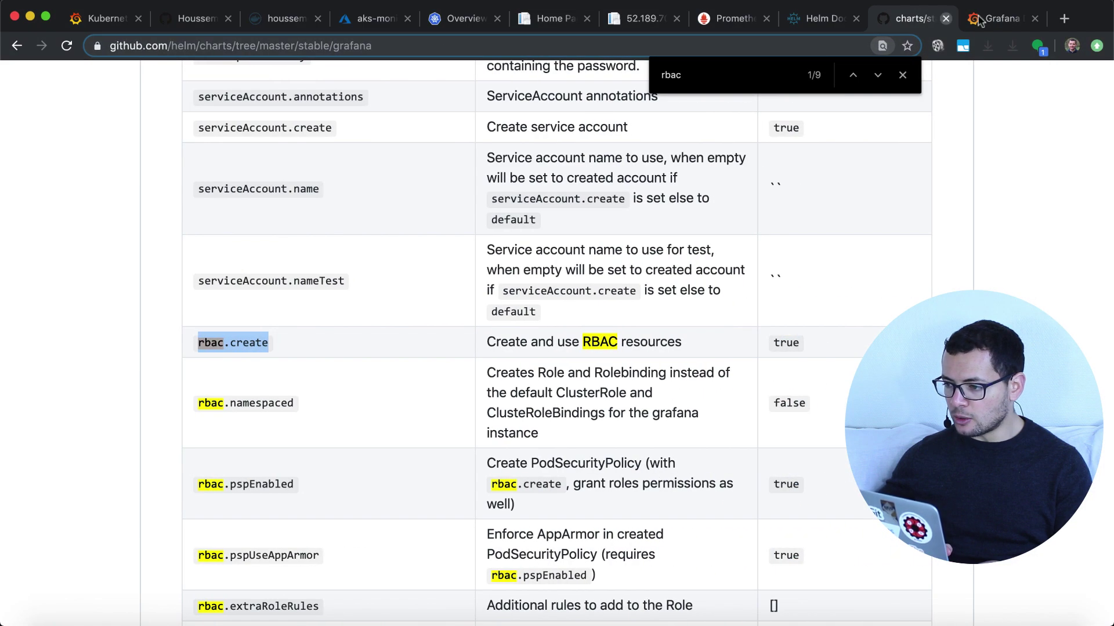
left_click(1063, 19)
key("super+v")
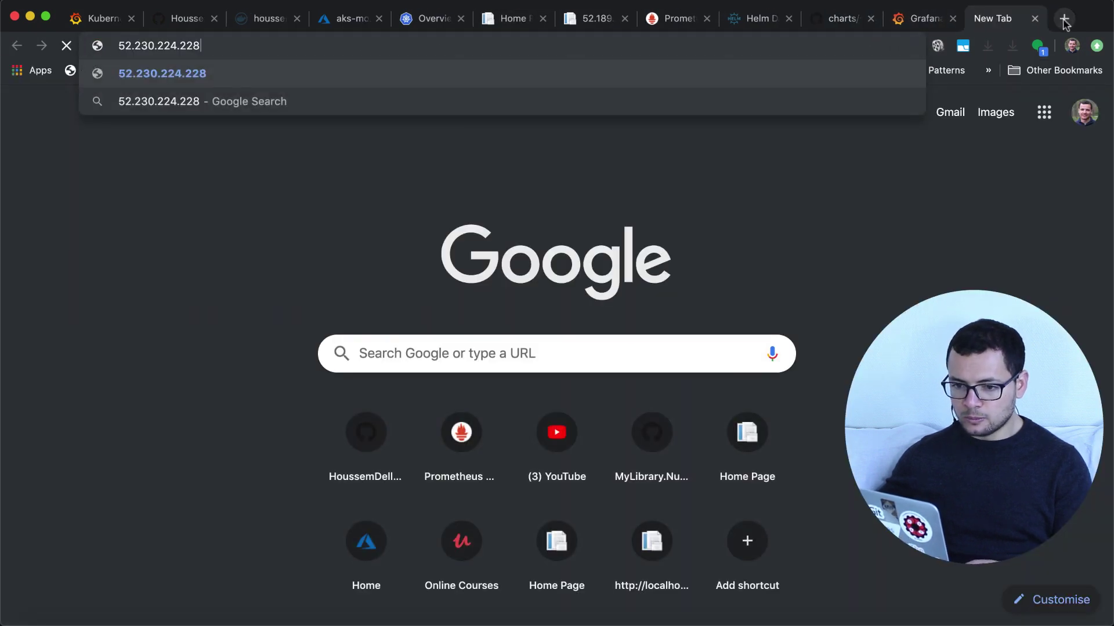
key("Return")
left_click(575, 281)
left_click(522, 276)
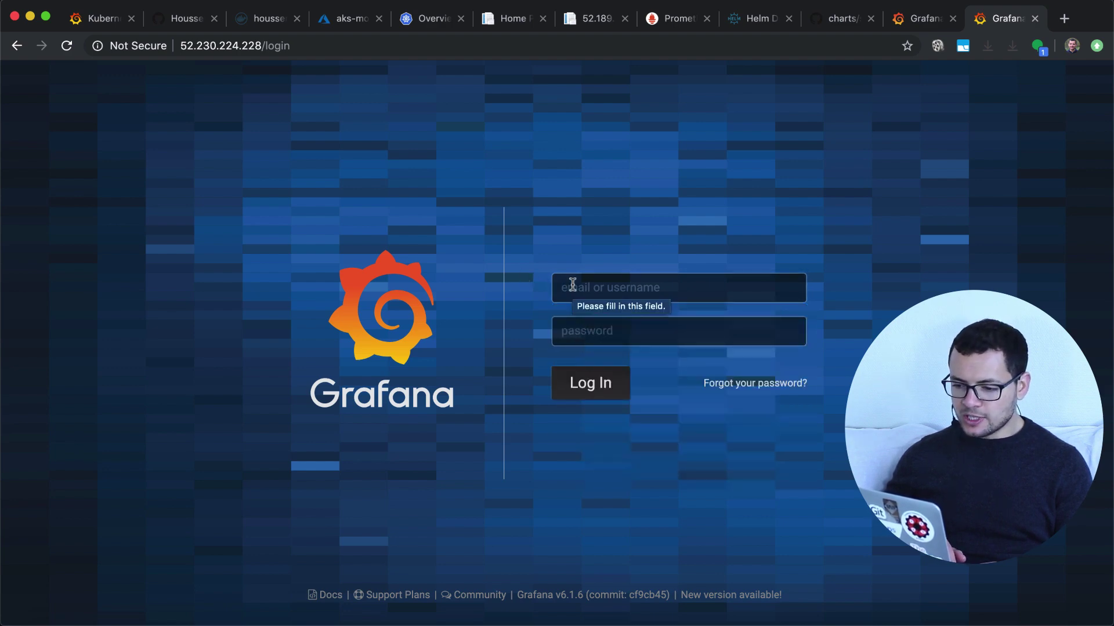
Copy the user name admin from the NOTES in the terminal and enter it as the Grafana login's username in the browser
key("ctrl+Left")
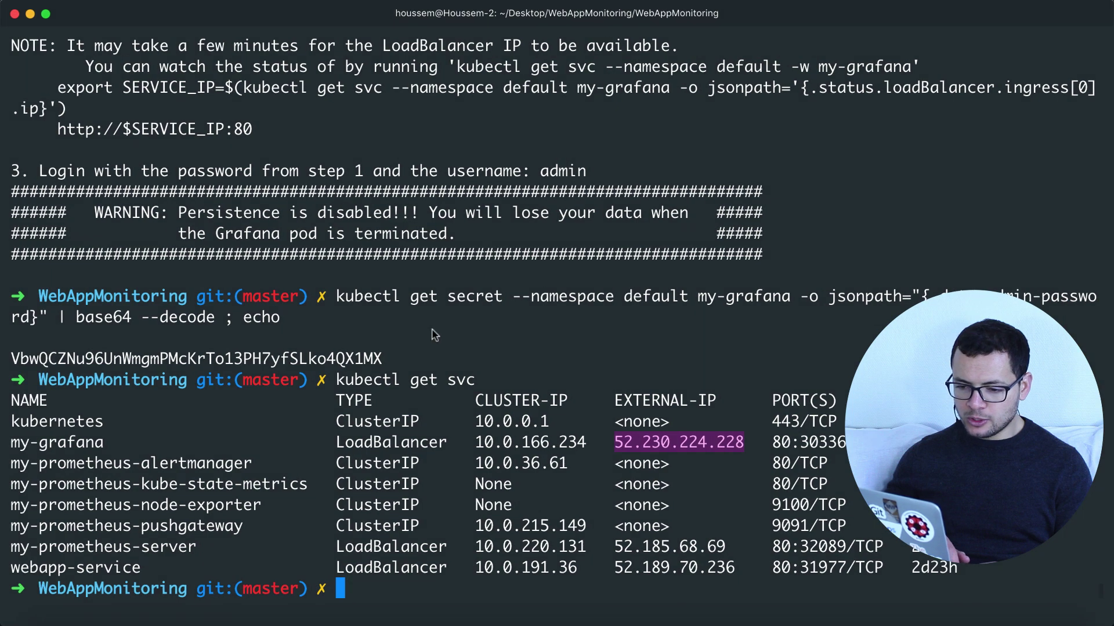
scroll(434, 336, "up", 5)
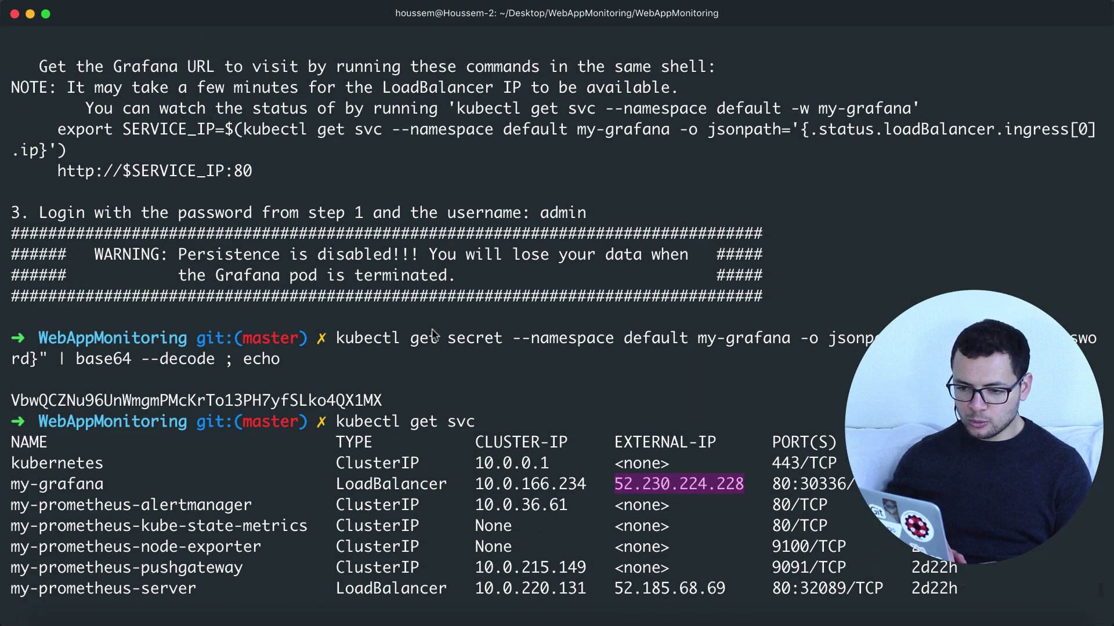
double_click(145, 150)
key("super+c")
key("ctrl+Right")
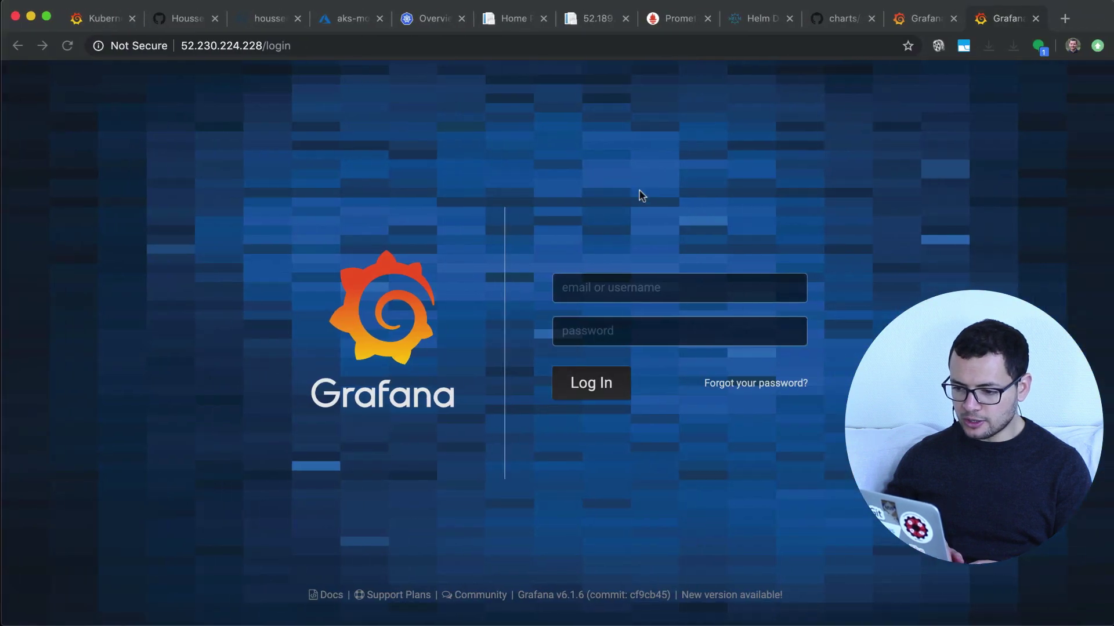
left_click(684, 285)
key("super+v")
left_click(636, 328)
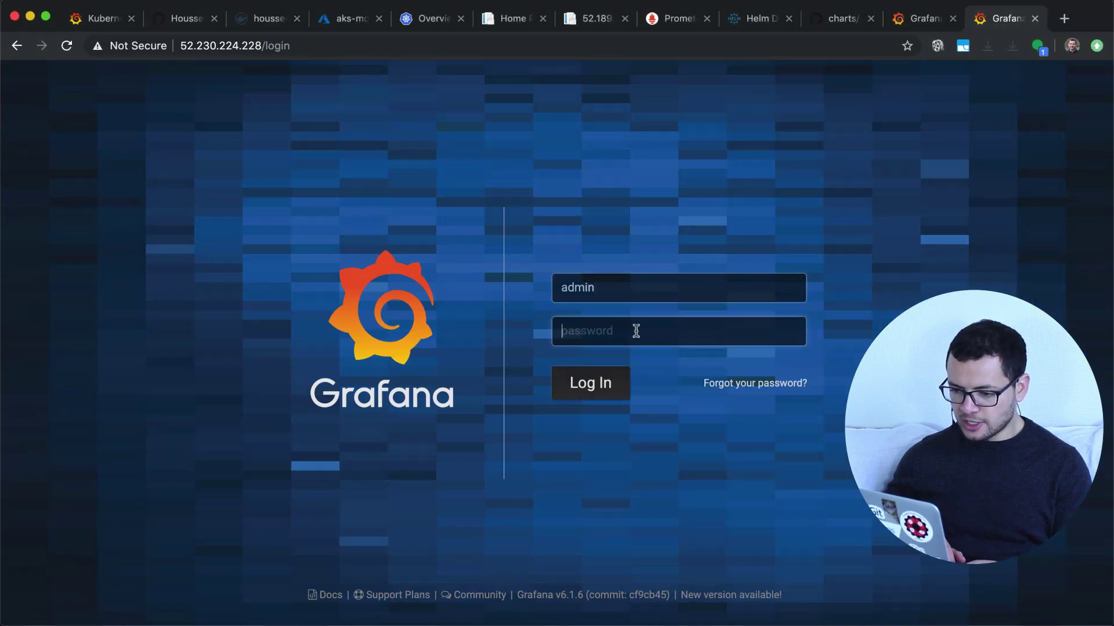
Copy the decoded admin password from the terminal, paste it into the Grafana login's password field in the browser, and log in
key("ctrl+Left")
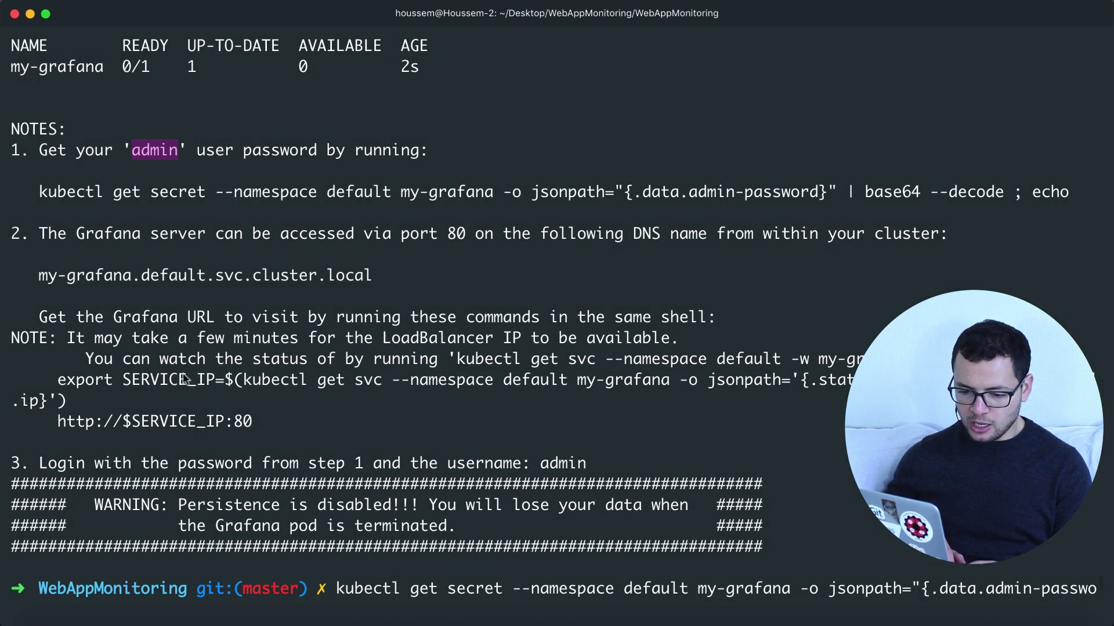
key("Return")
type("kubectl get svc")
key("Return")
double_click(191, 482)
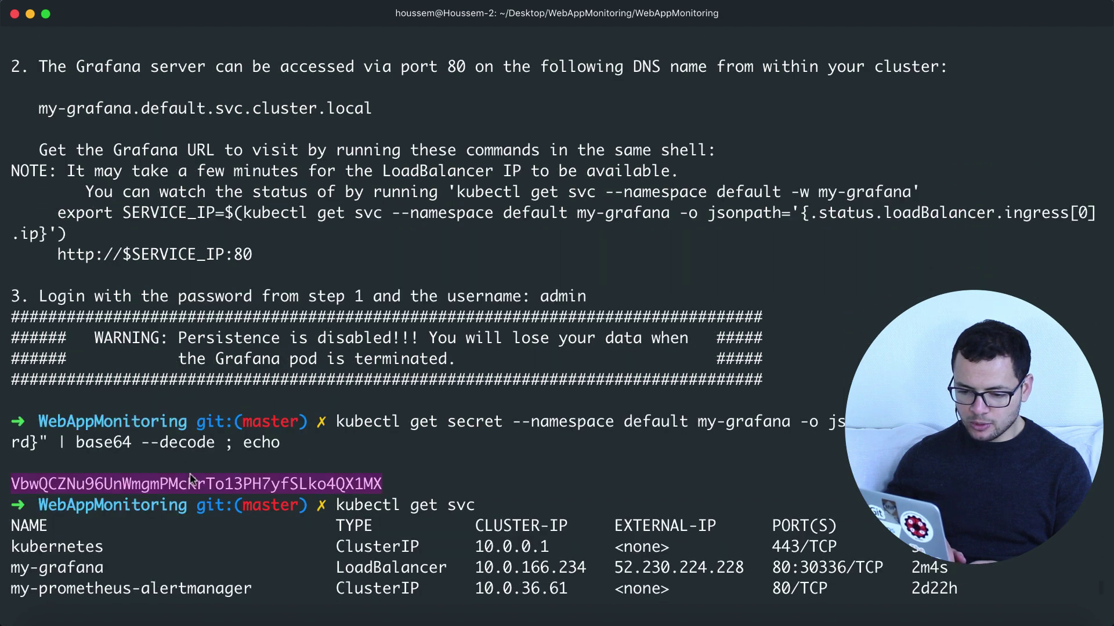
key("ctrl+Right")
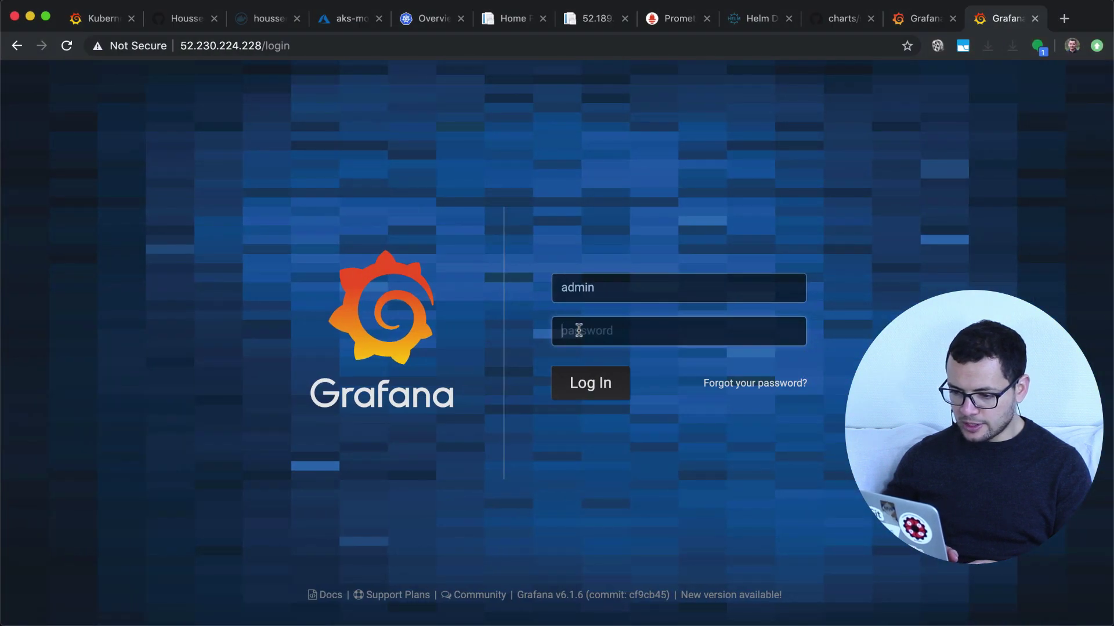
key("super+v")
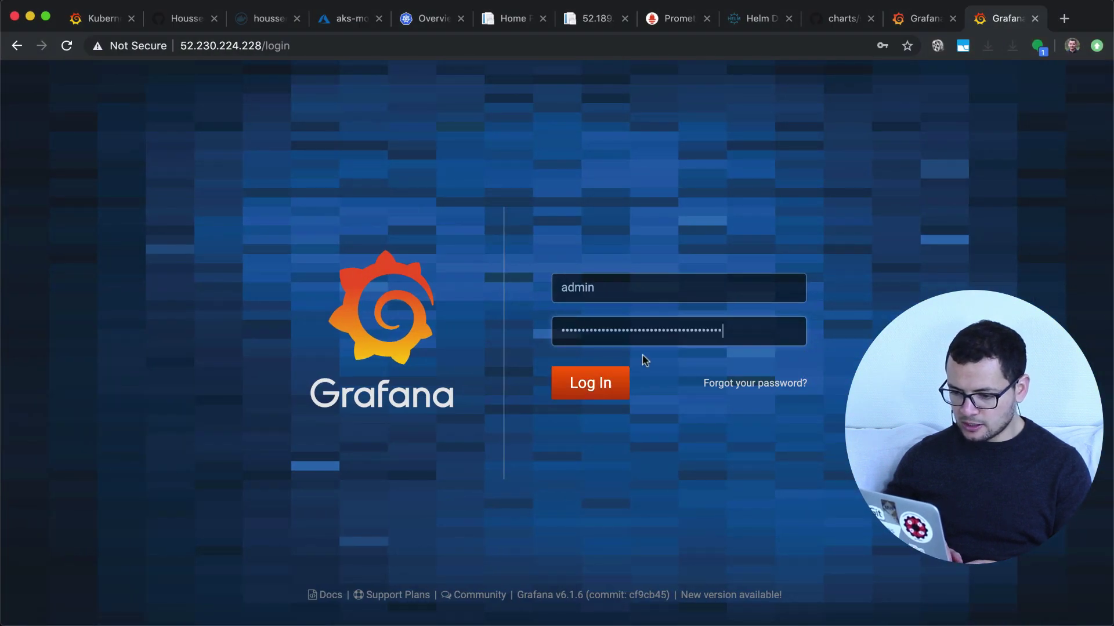
left_click(614, 386)
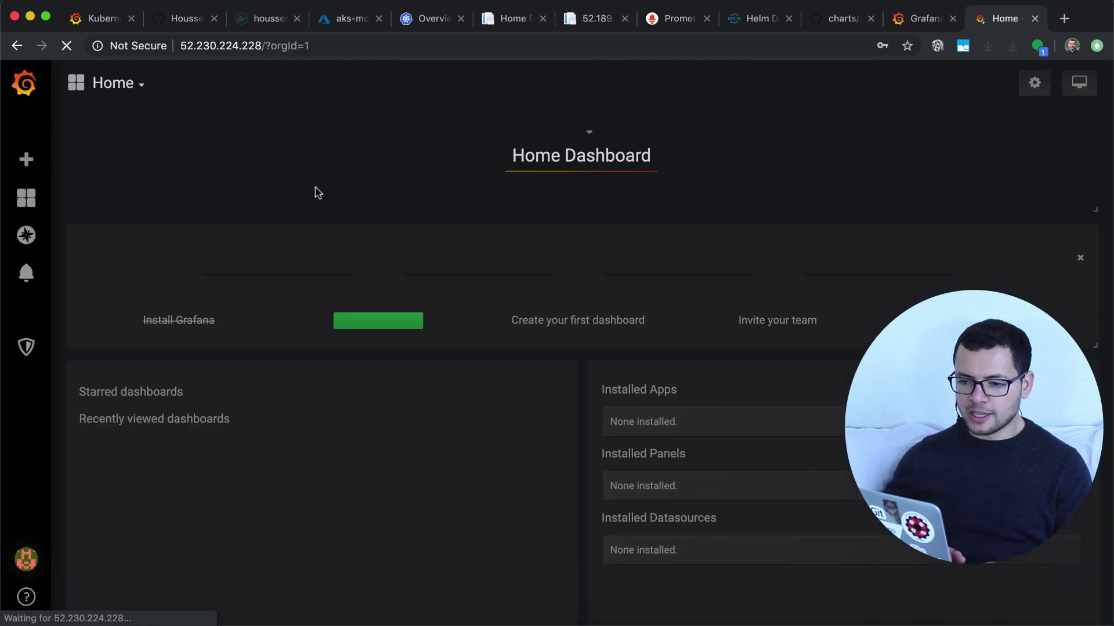
Start adding a data source from the Home Dashboard and choose Prometheus as its type
left_click(835, 180)
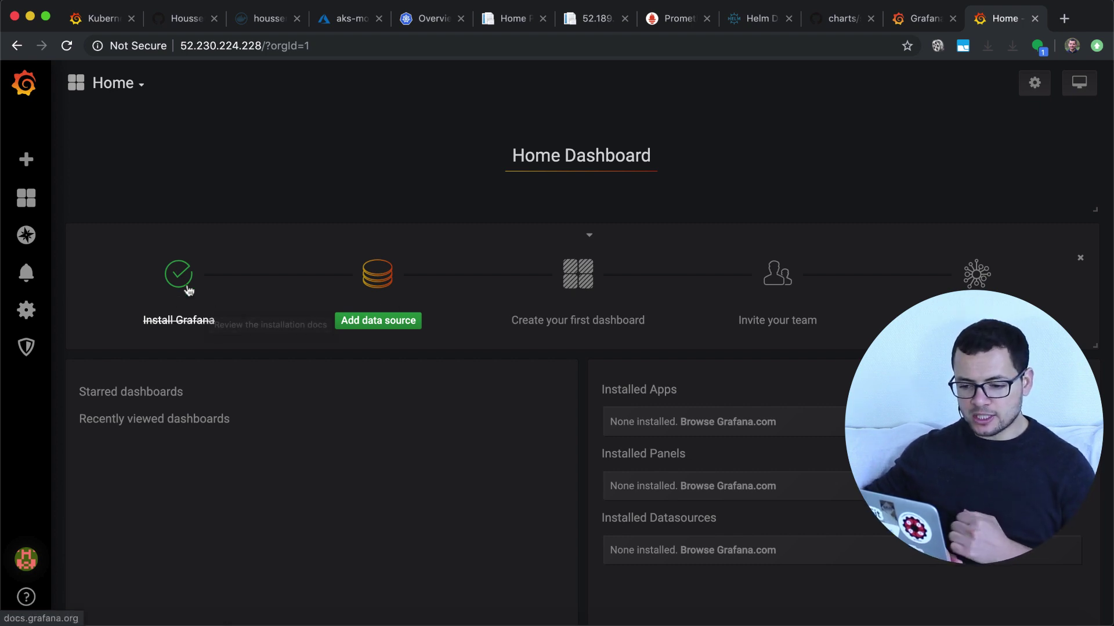
left_click(389, 327)
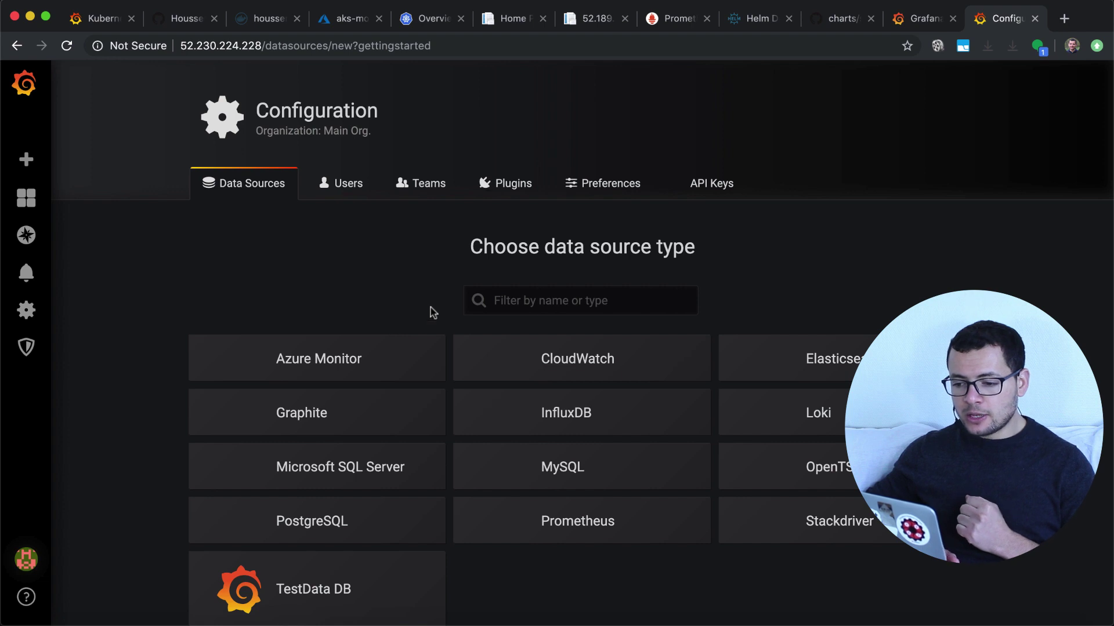
scroll(430, 311, "down", 5)
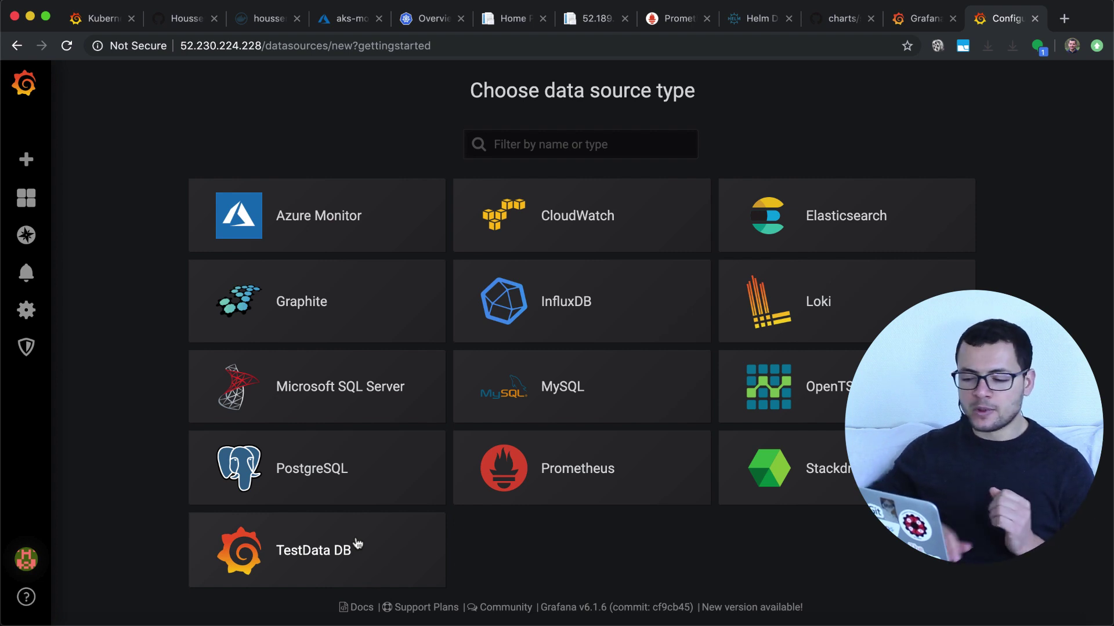
left_click(636, 471)
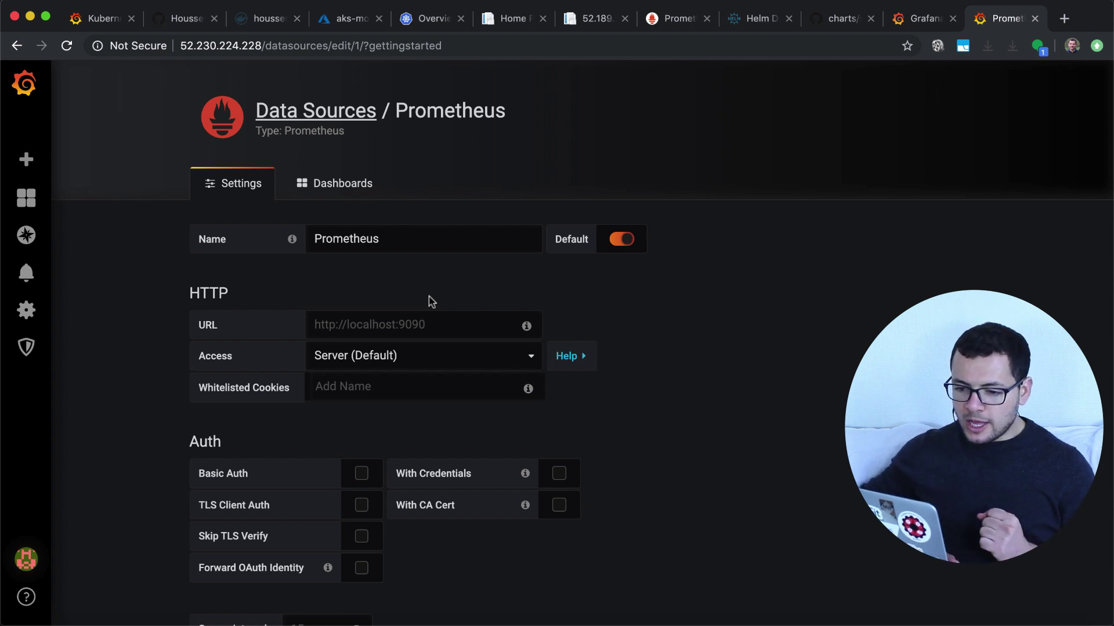
Review the data source's HTTP settings, then view the Prometheus server's page and its address in the already open browser tab
scroll(431, 301, "down", 2)
left_click(403, 253)
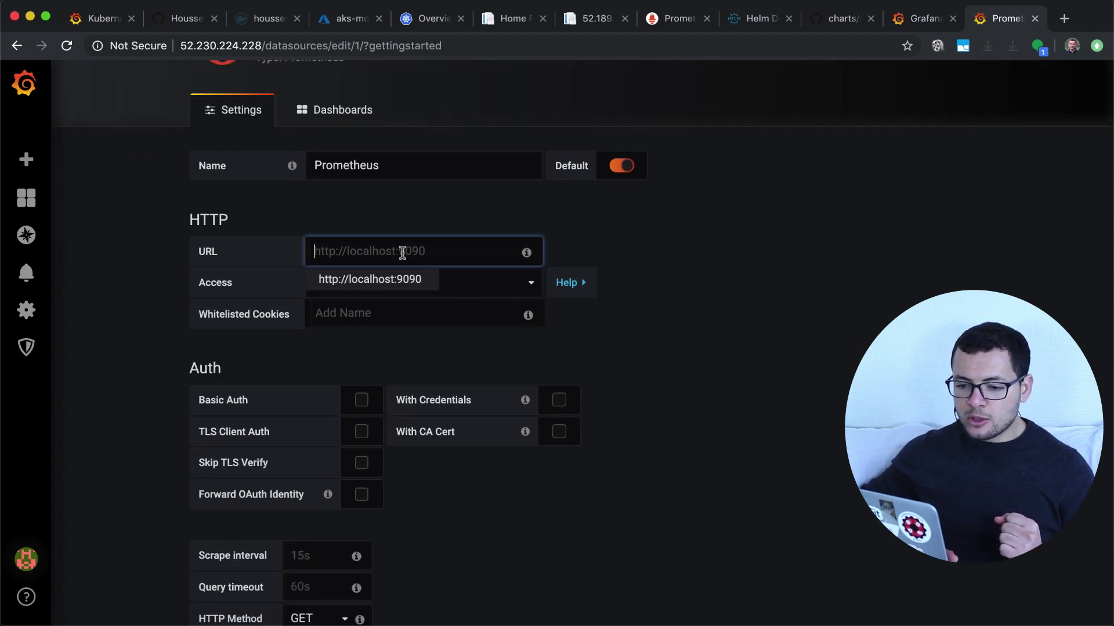
scroll(401, 252, "up", 2)
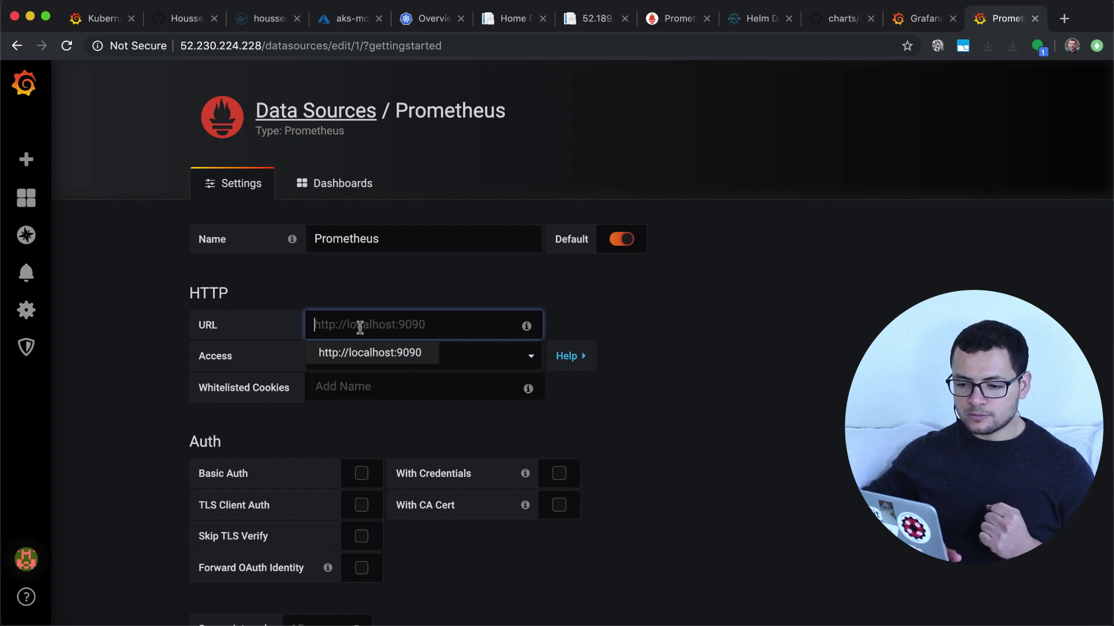
left_click(677, 25)
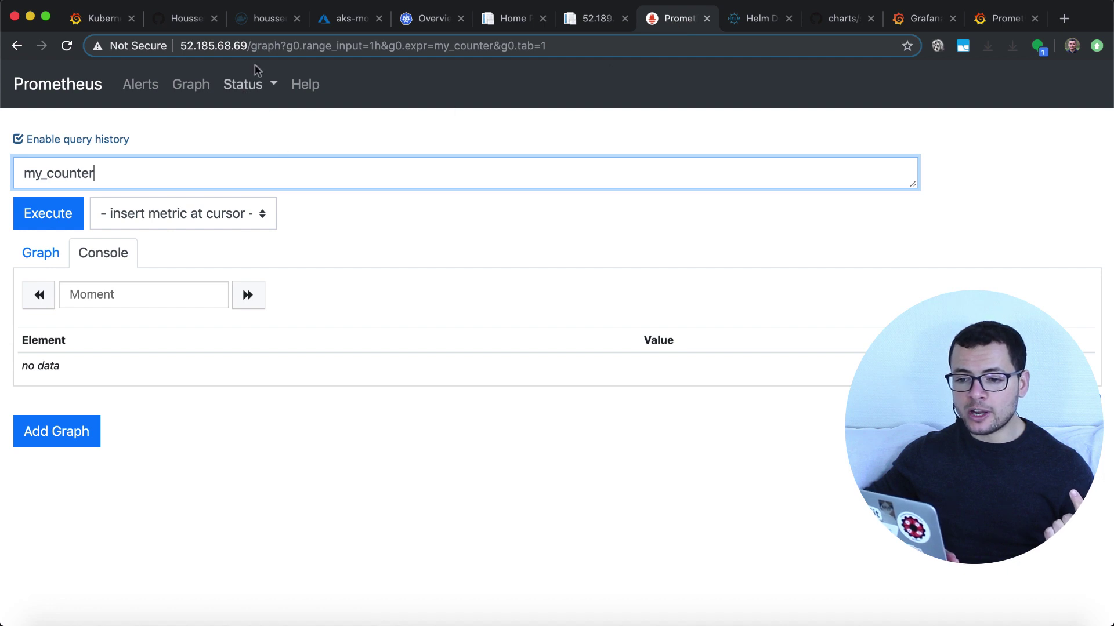
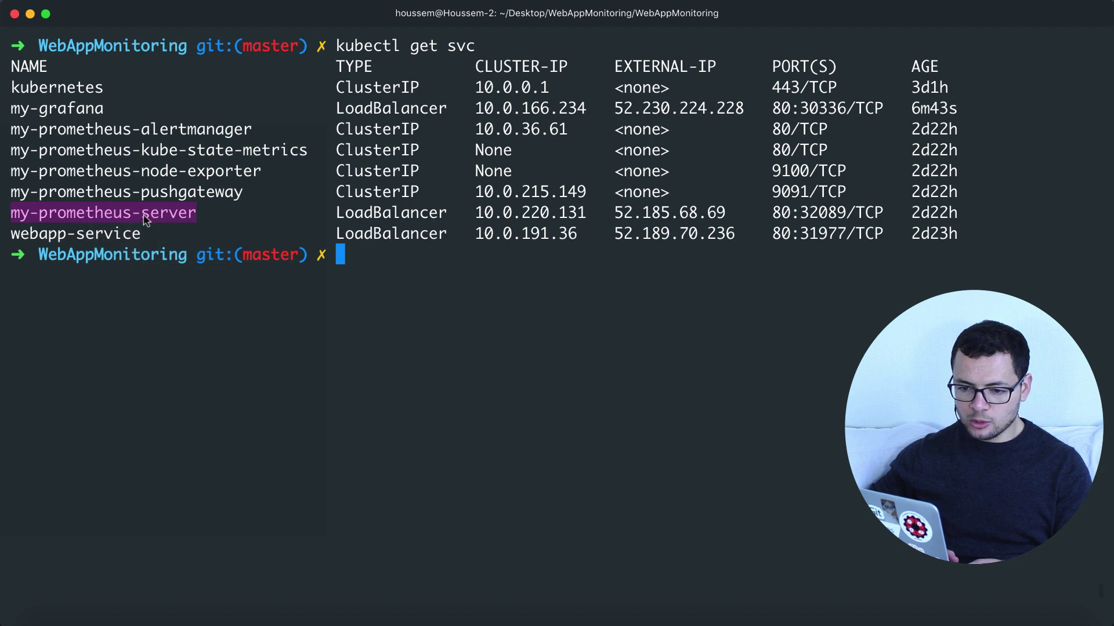
key("ctrl+Right")
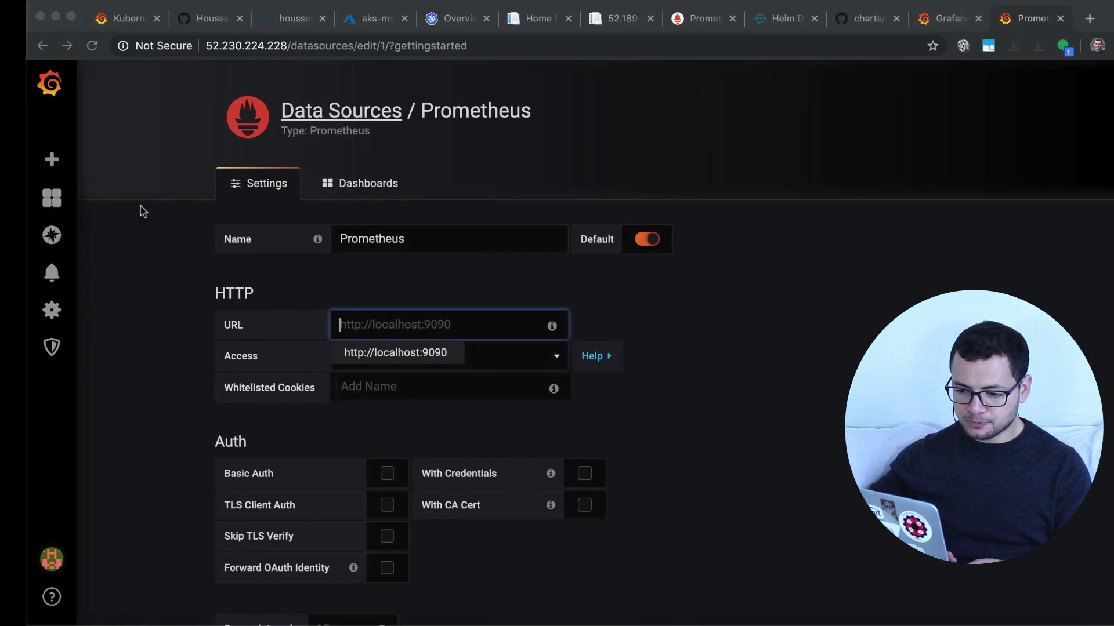
type("my-prometheus-server")
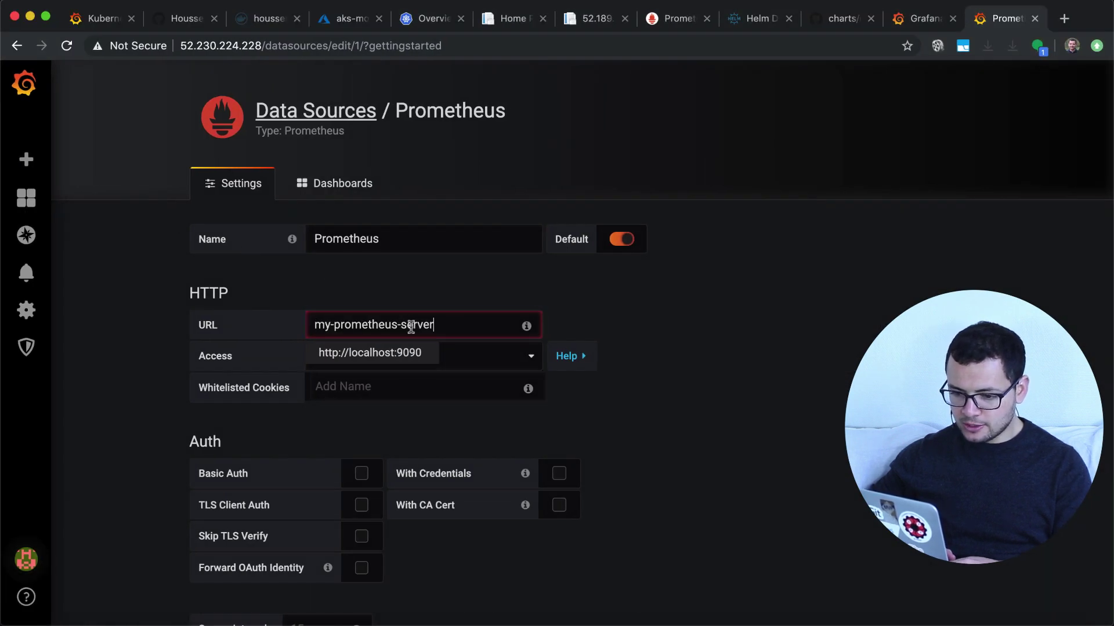
left_click(317, 326)
type("http")
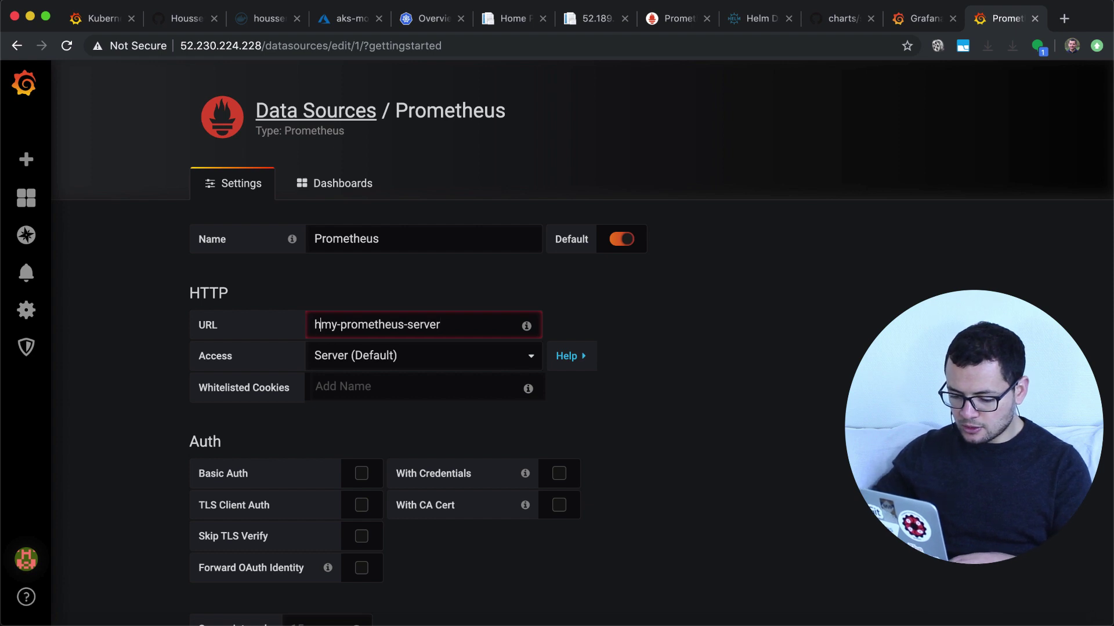
type("://")
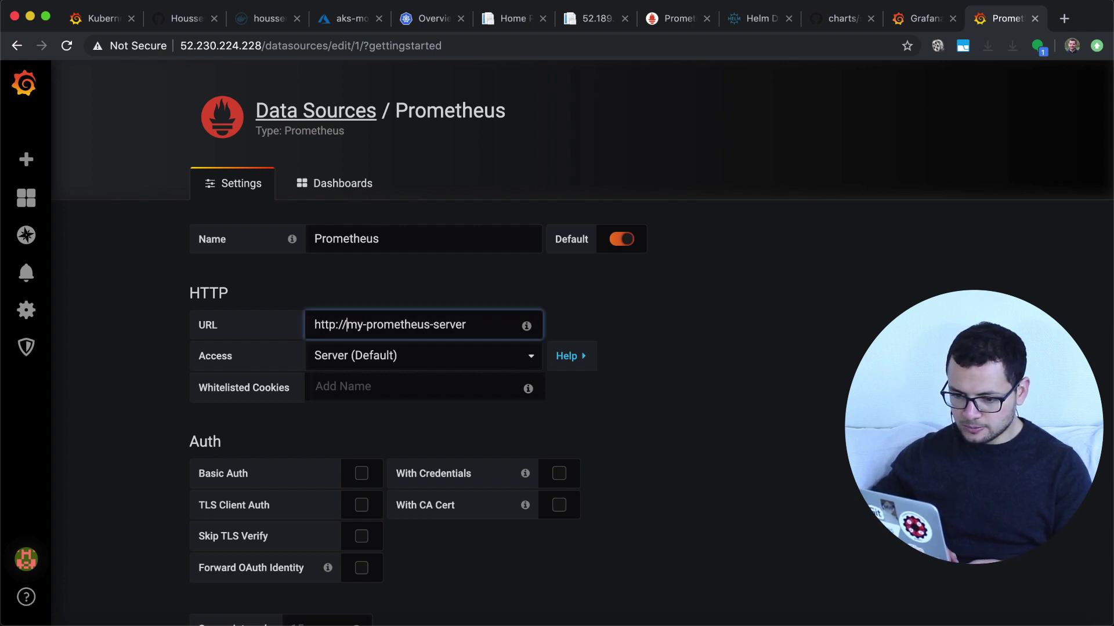
left_click(477, 326)
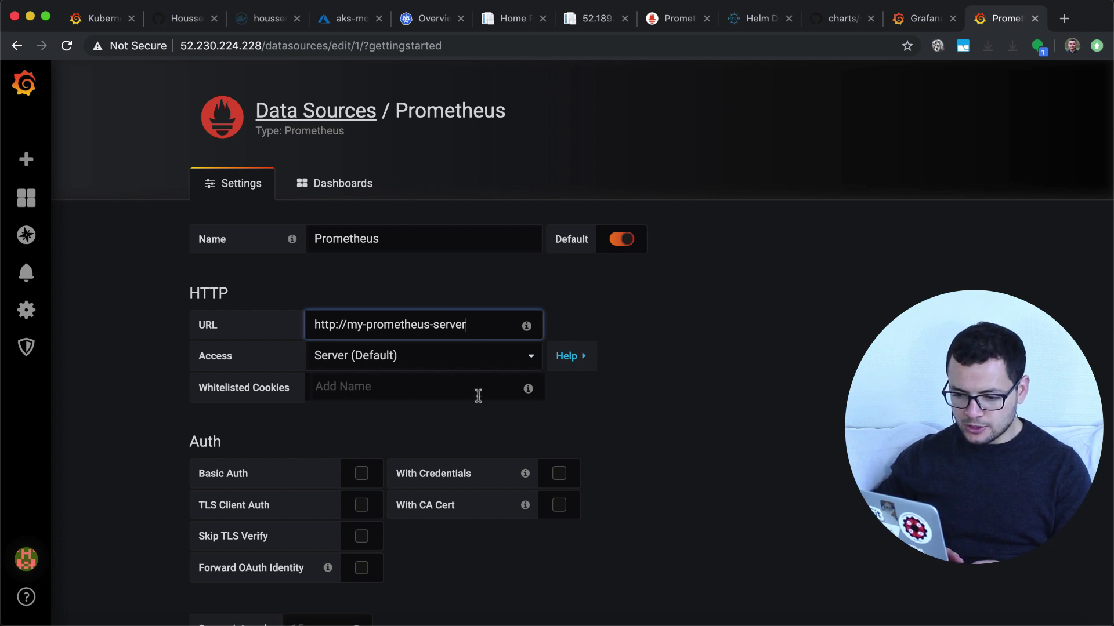
Save and test the Prometheus data source with Server (Default) access and the GET method
scroll(478, 393, "down", 2)
scroll(478, 397, "down", 5)
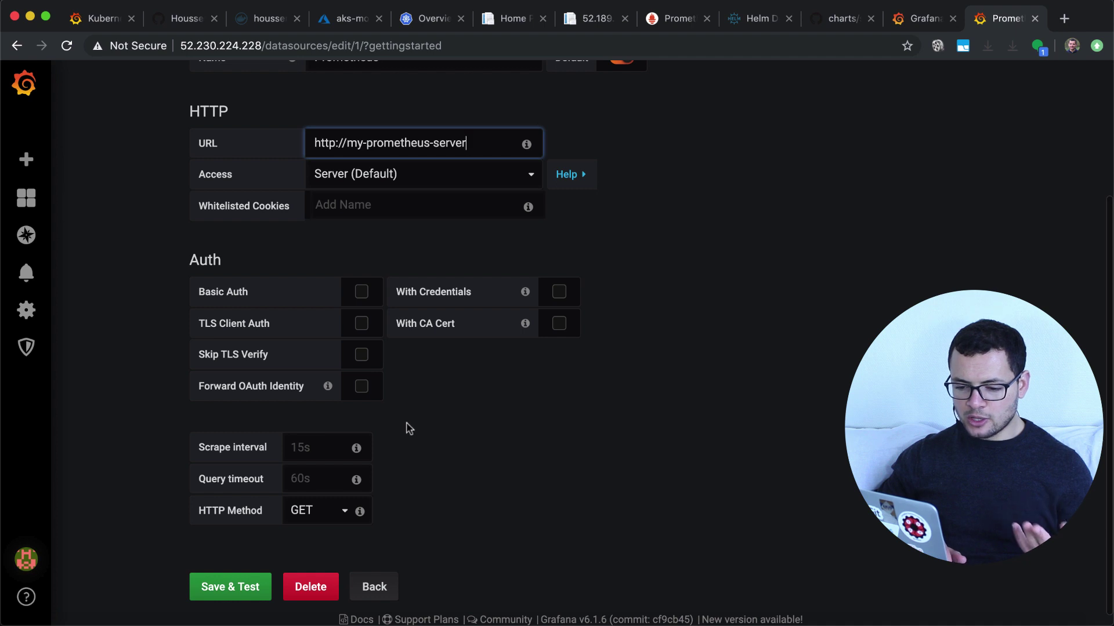
scroll(406, 428, "down", 1)
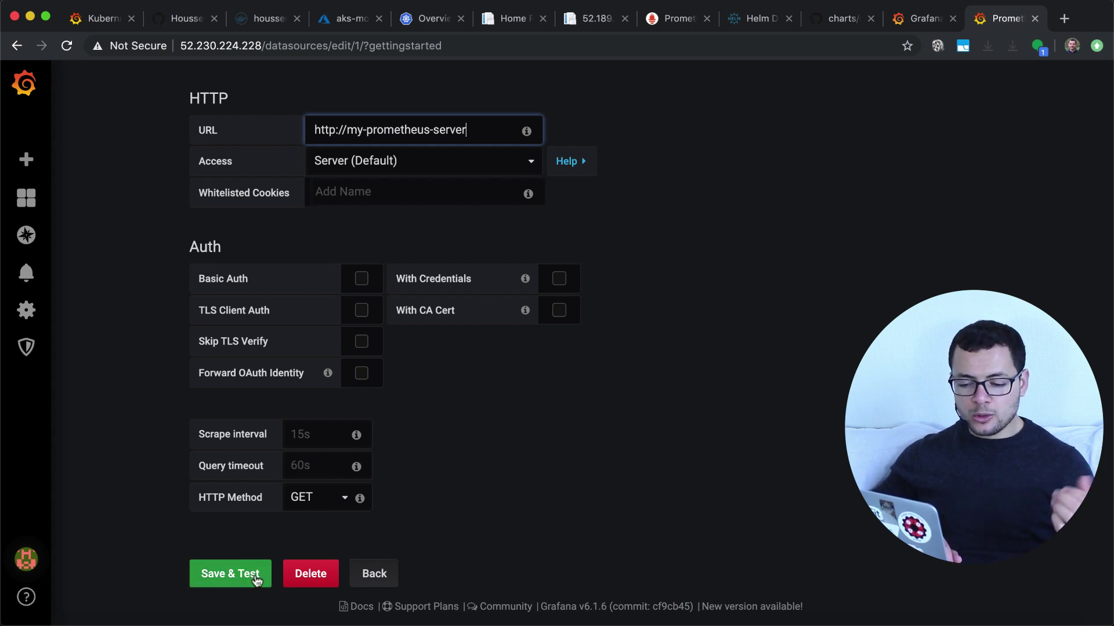
left_click(224, 586)
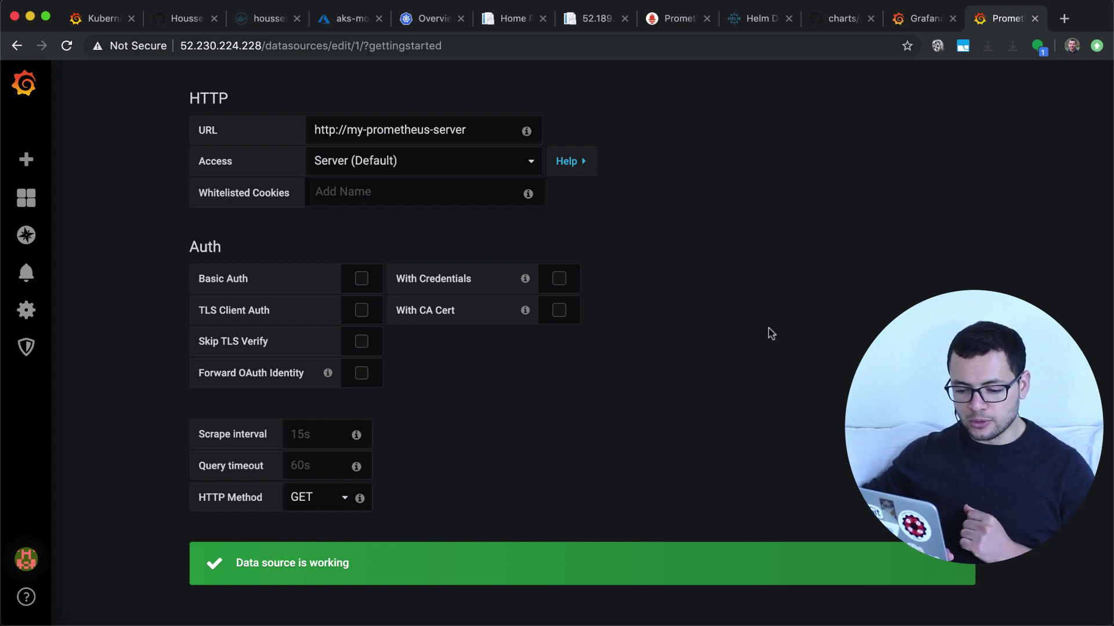
scroll(772, 333, "up", 5)
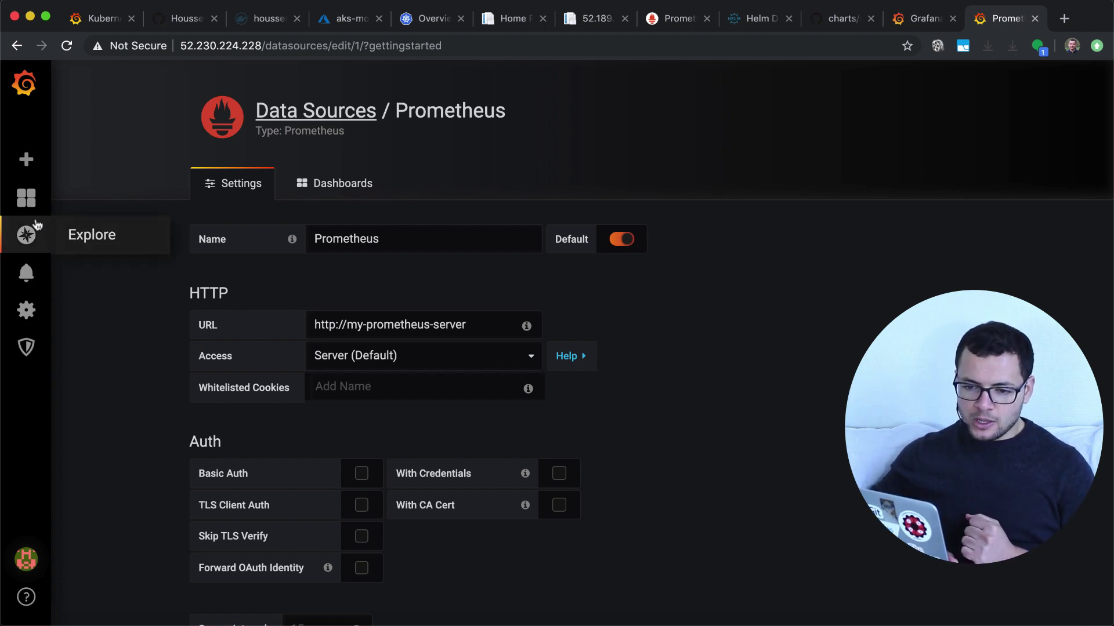
Open the dashboard management page and browse the official and community dashboards listed on grafana.com in the already open browser tab
mouse_move(38, 209)
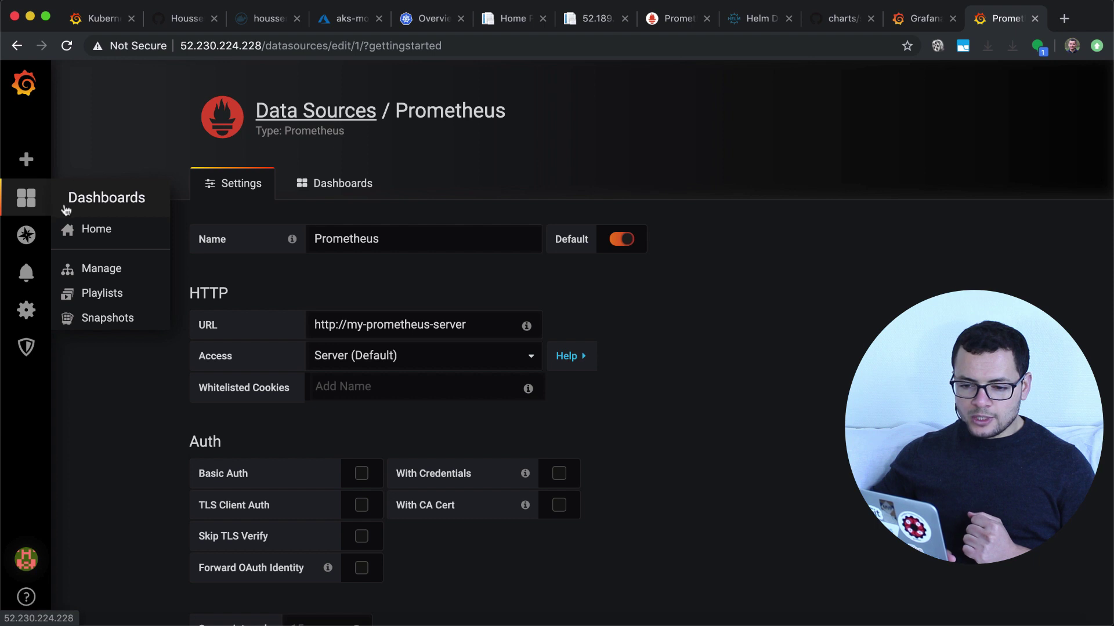
left_click(104, 271)
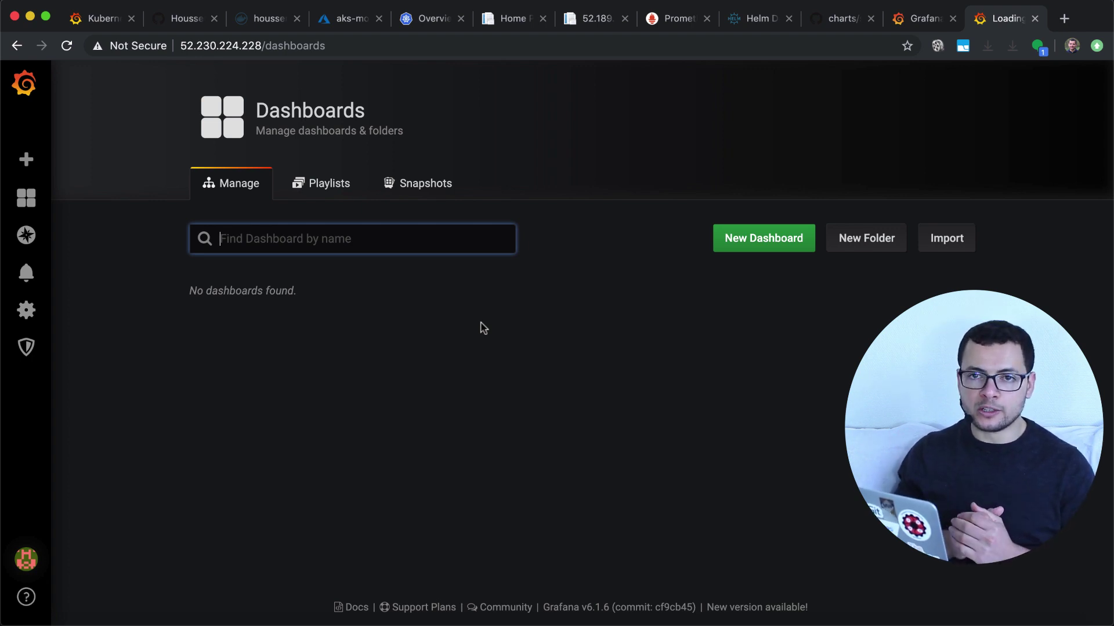
left_click(922, 18)
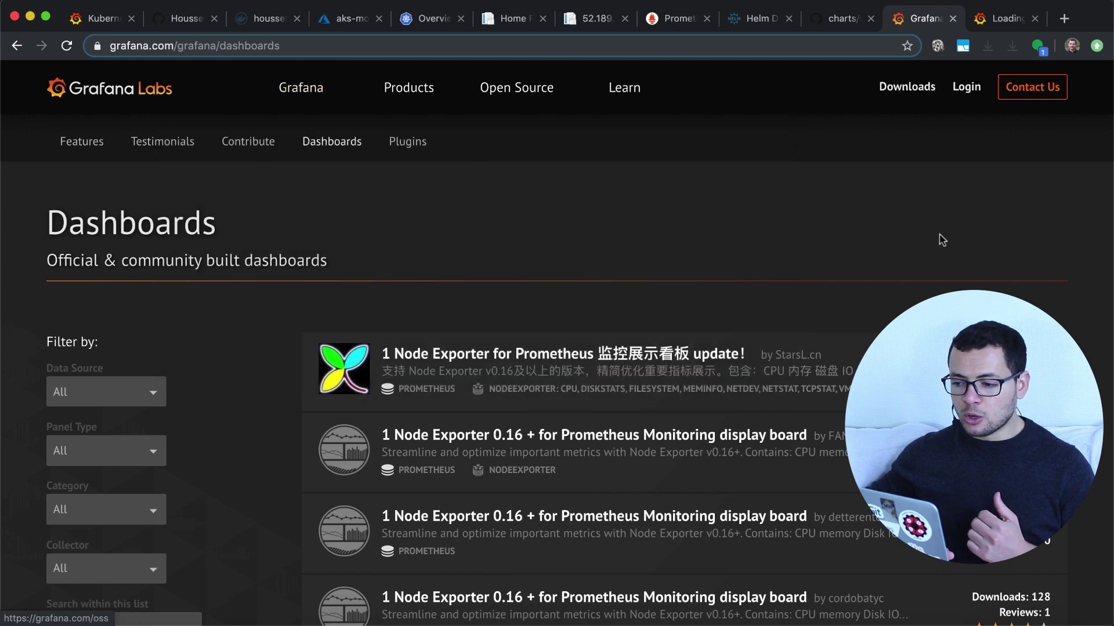
scroll(884, 275, "down", 2)
scroll(884, 275, "down", 15)
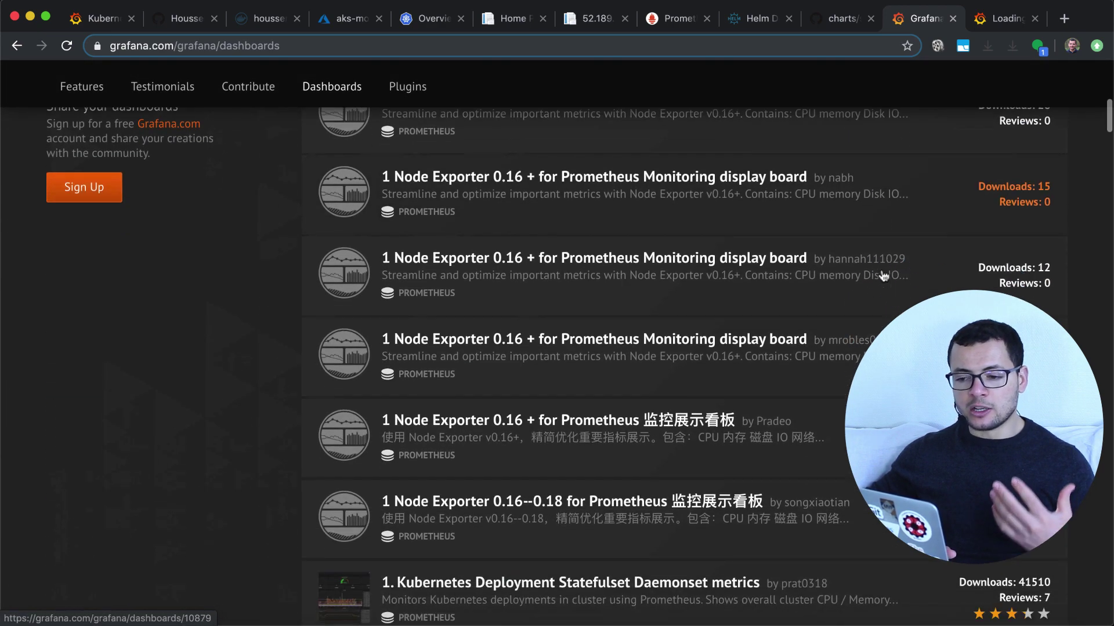
scroll(882, 276, "down", 5)
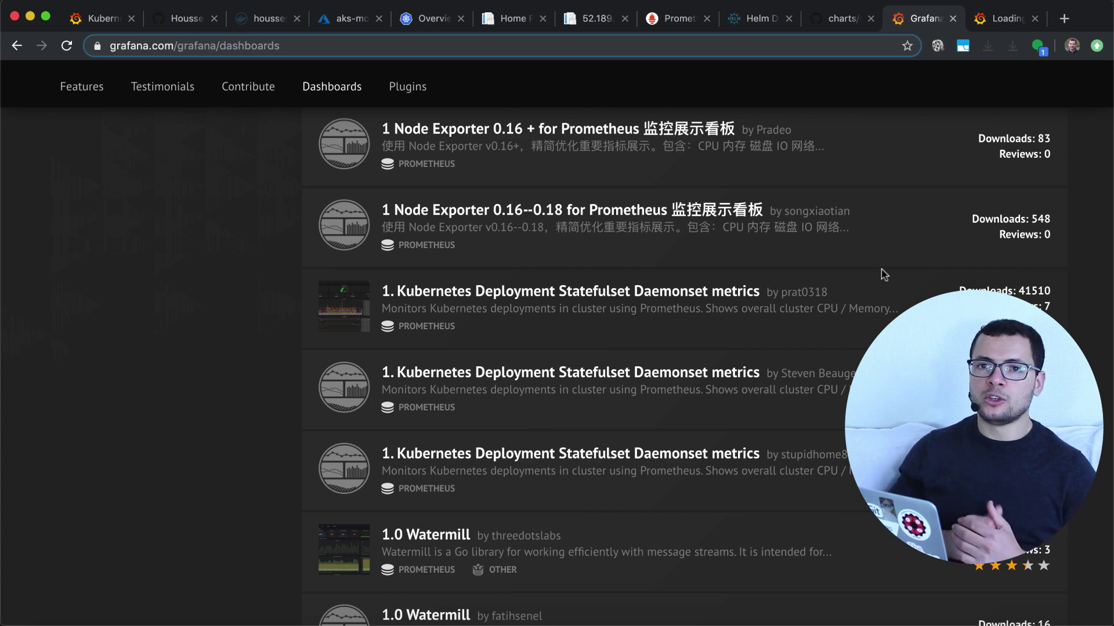
scroll(883, 272, "down", 6)
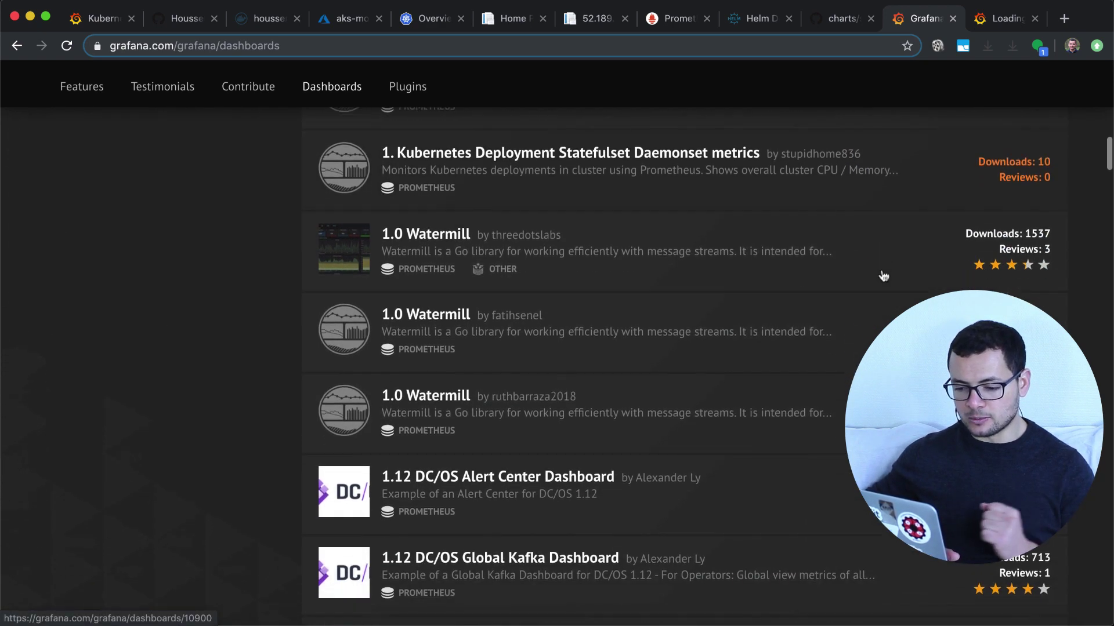
key("super+r")
Return to the Grafana instance's dashboard management page and load Grafana.com dashboard 1621 for import
left_click(1006, 19)
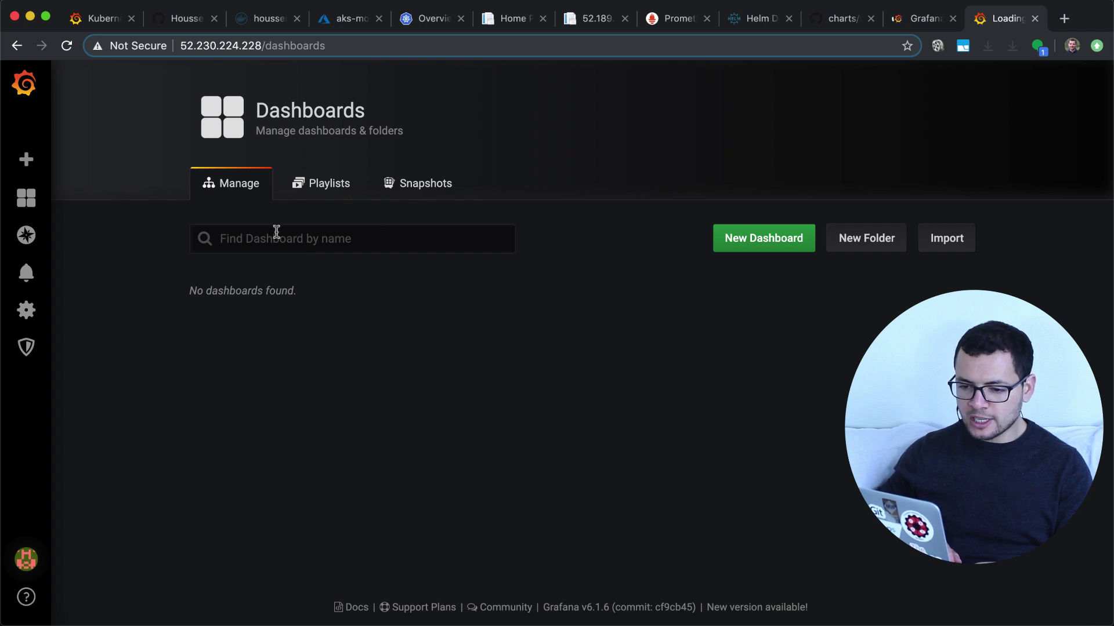
left_click(946, 243)
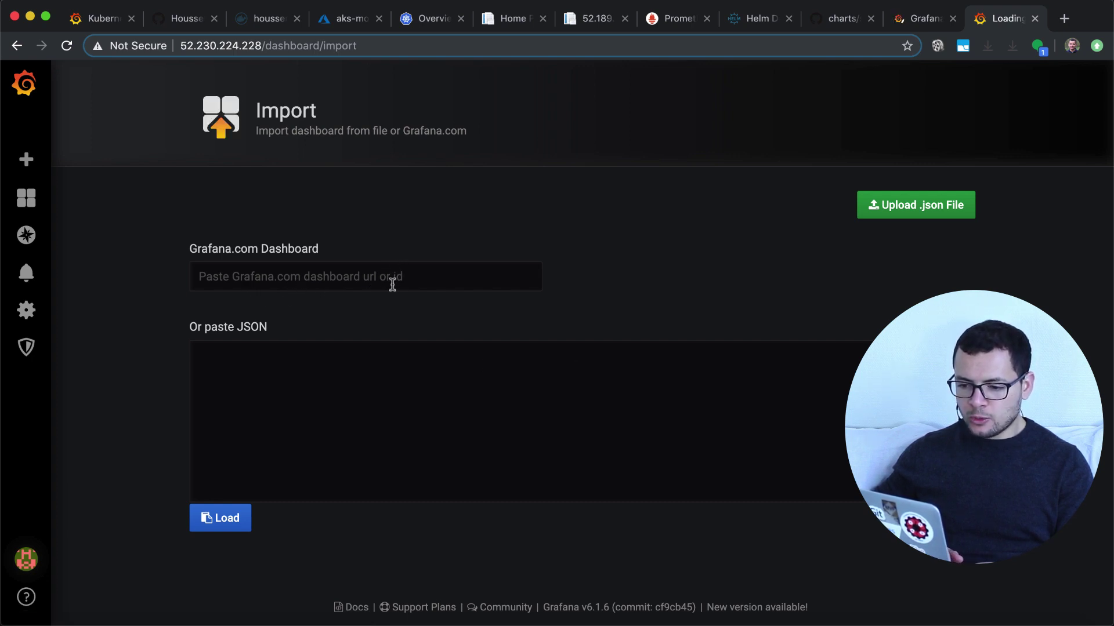
left_click(356, 280)
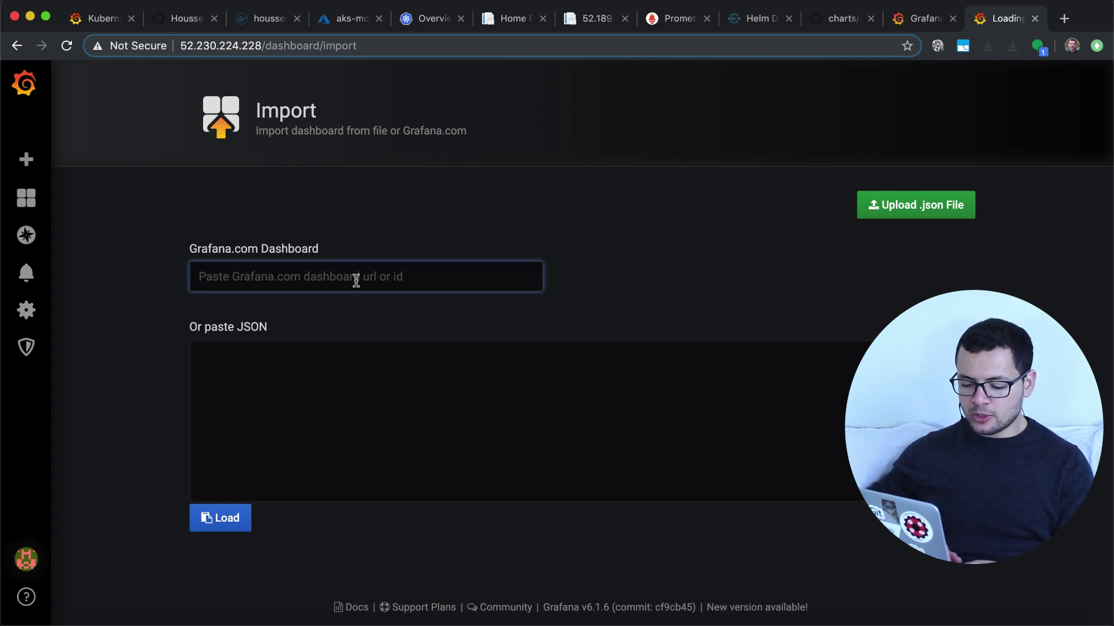
type("1621")
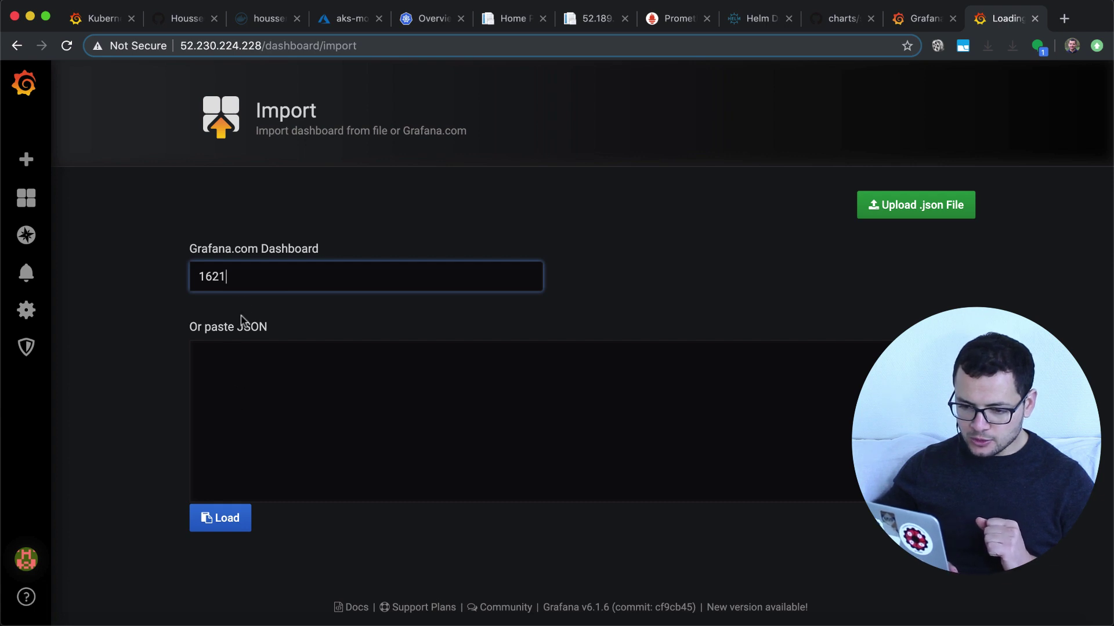
left_click(225, 527)
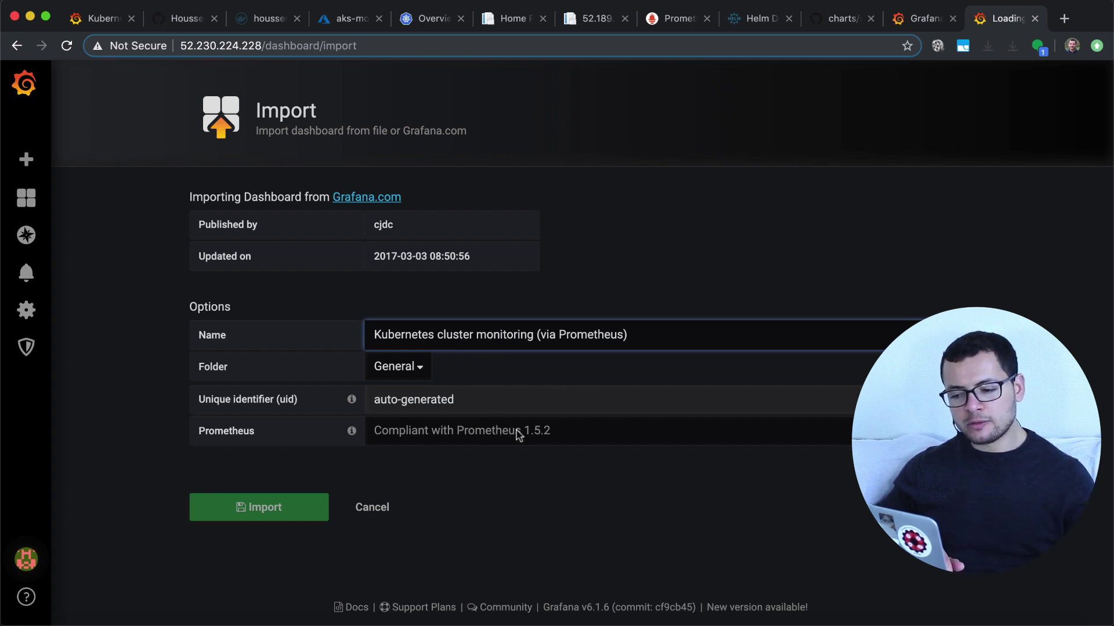
Choose Prometheus as the data source for the Kubernetes cluster monitoring dashboard and import it into the General folder
left_click(551, 442)
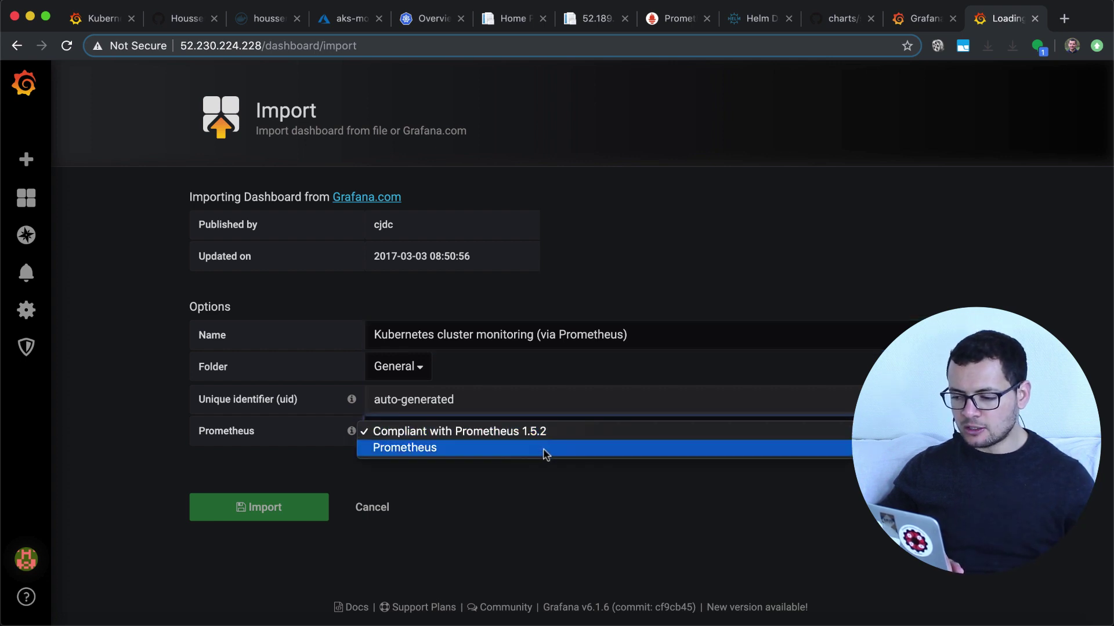
left_click(545, 449)
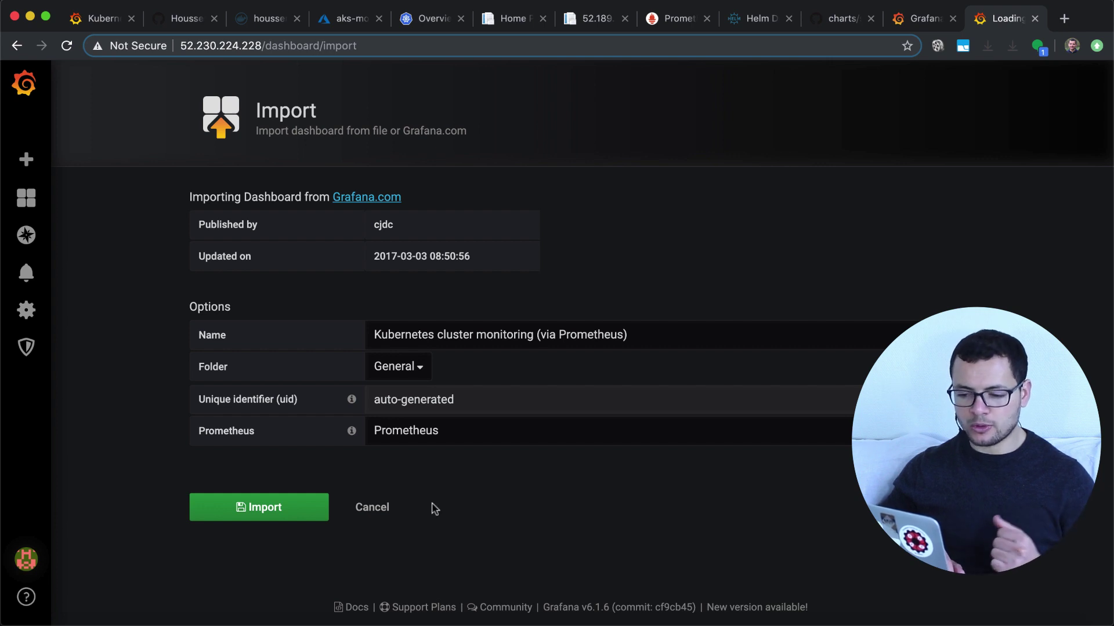
left_click(301, 510)
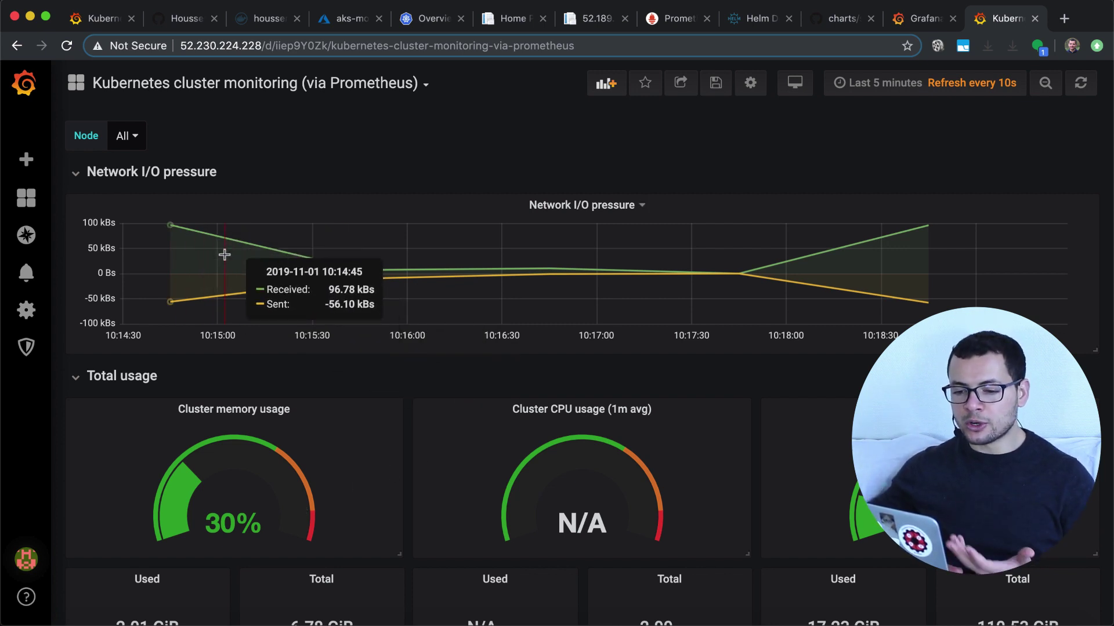
Examine the imported dashboard's network I/O pressure, total usage, pods CPU, pods memory and pods network I/O panels
scroll(224, 254, "down", 2)
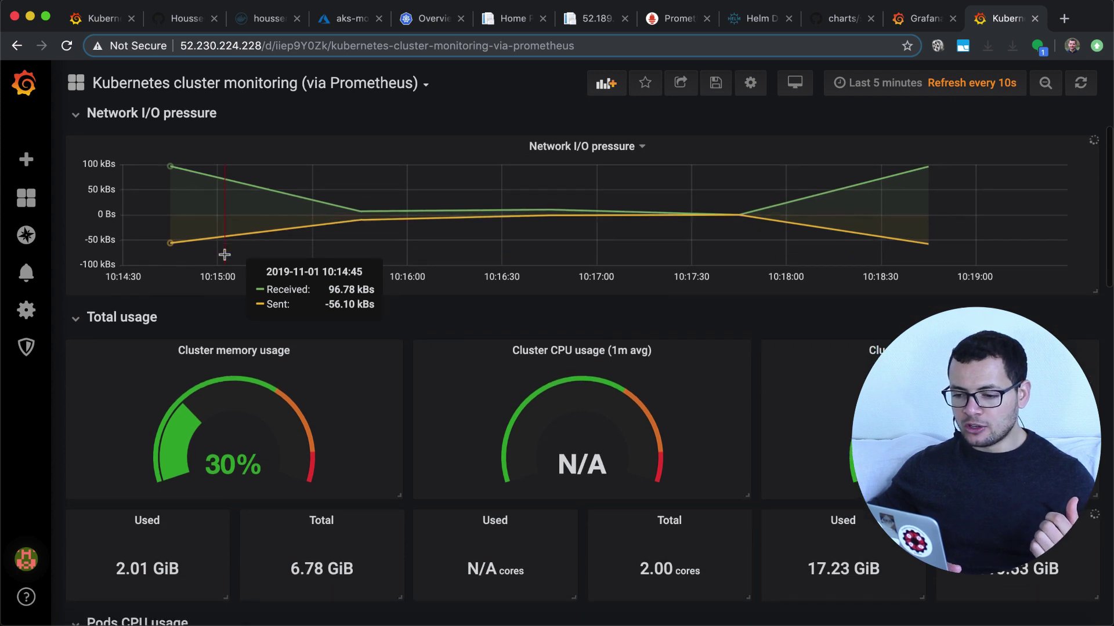
scroll(736, 301, "down", 5)
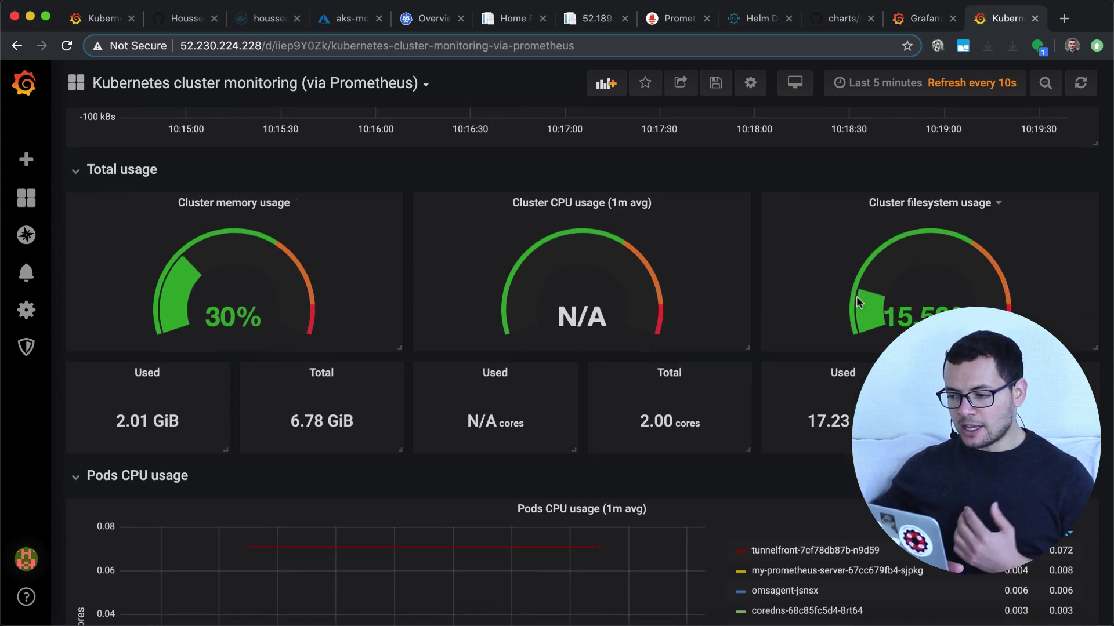
scroll(820, 308, "down", 1)
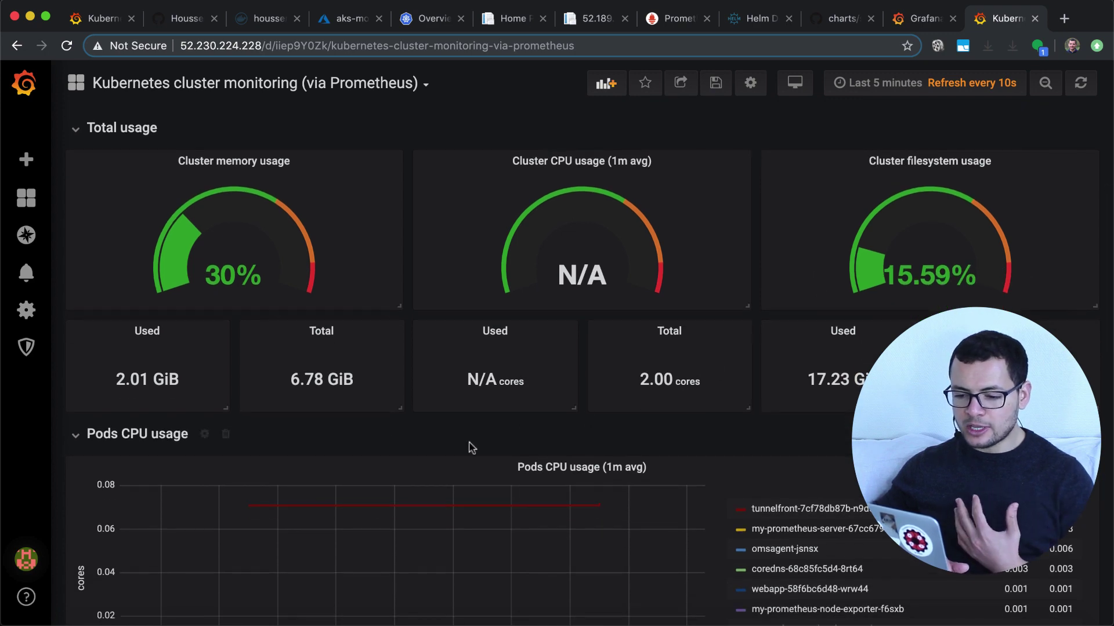
scroll(366, 432, "down", 5)
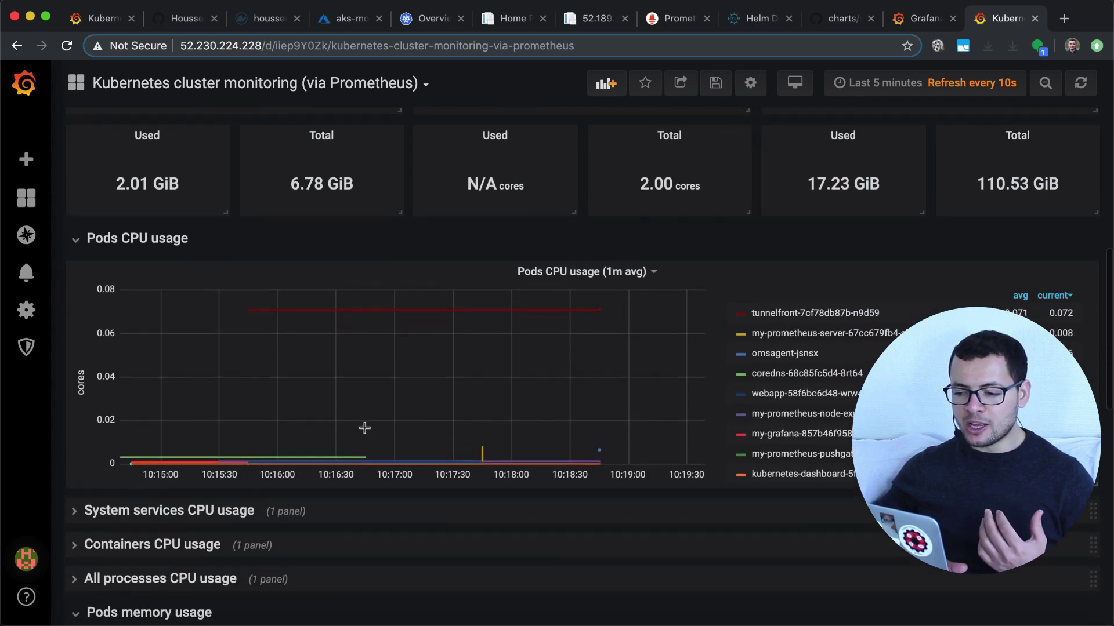
scroll(364, 428, "down", 1)
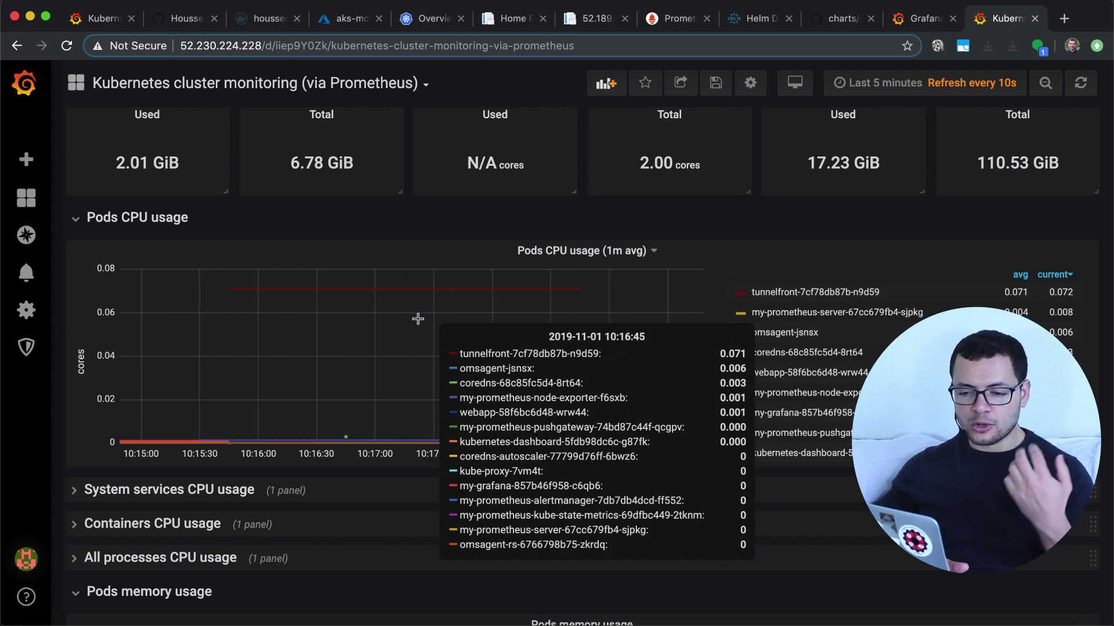
scroll(418, 319, "down", 2)
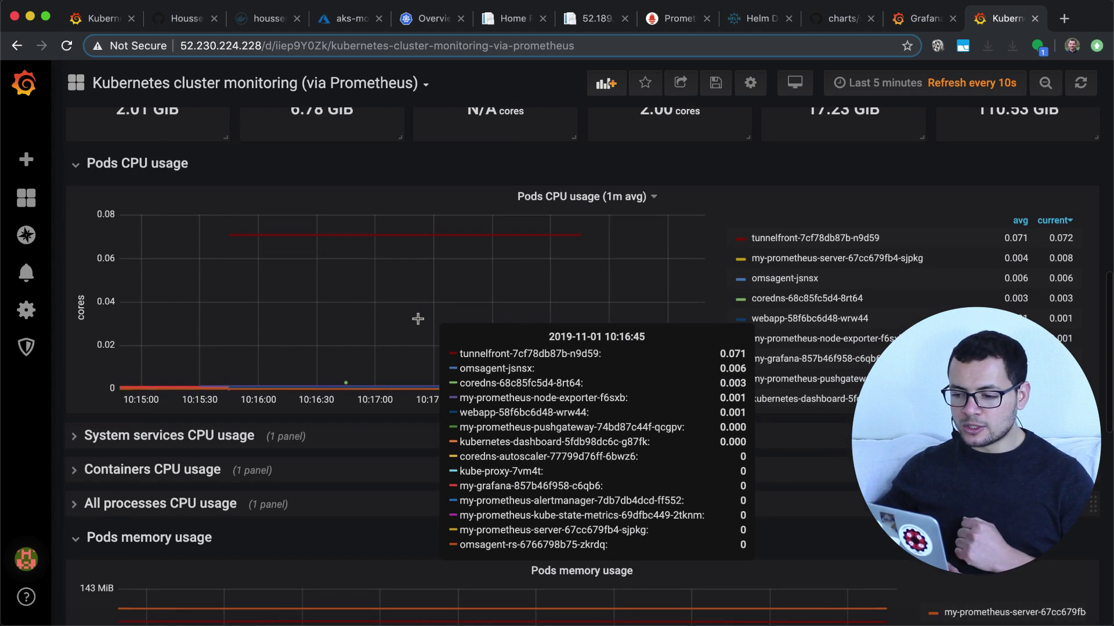
scroll(418, 319, "down", 2)
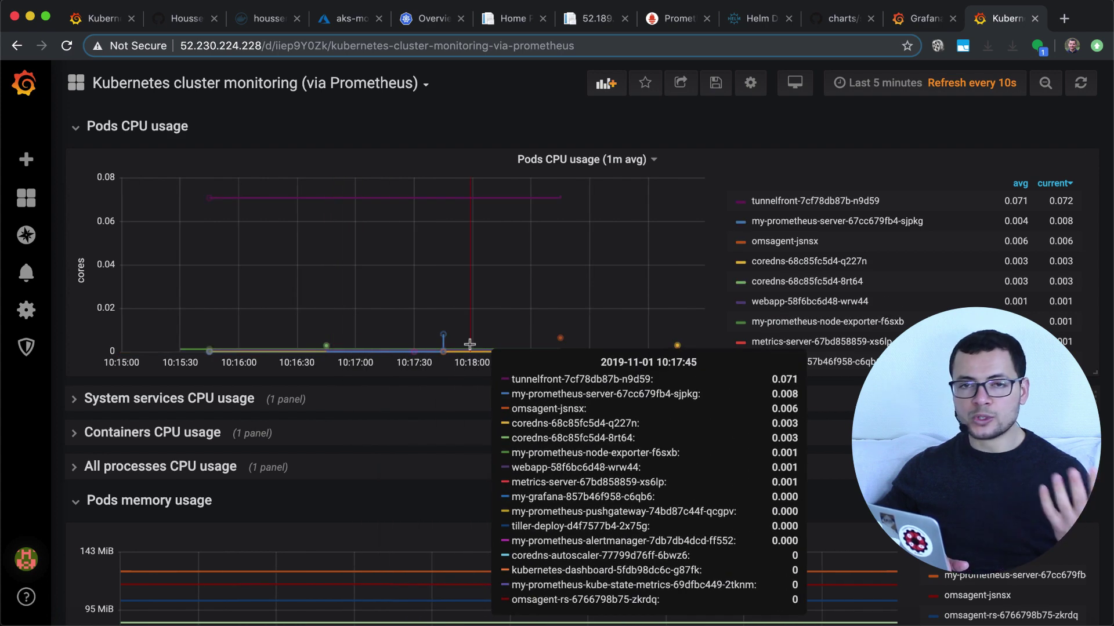
scroll(470, 345, "down", 5)
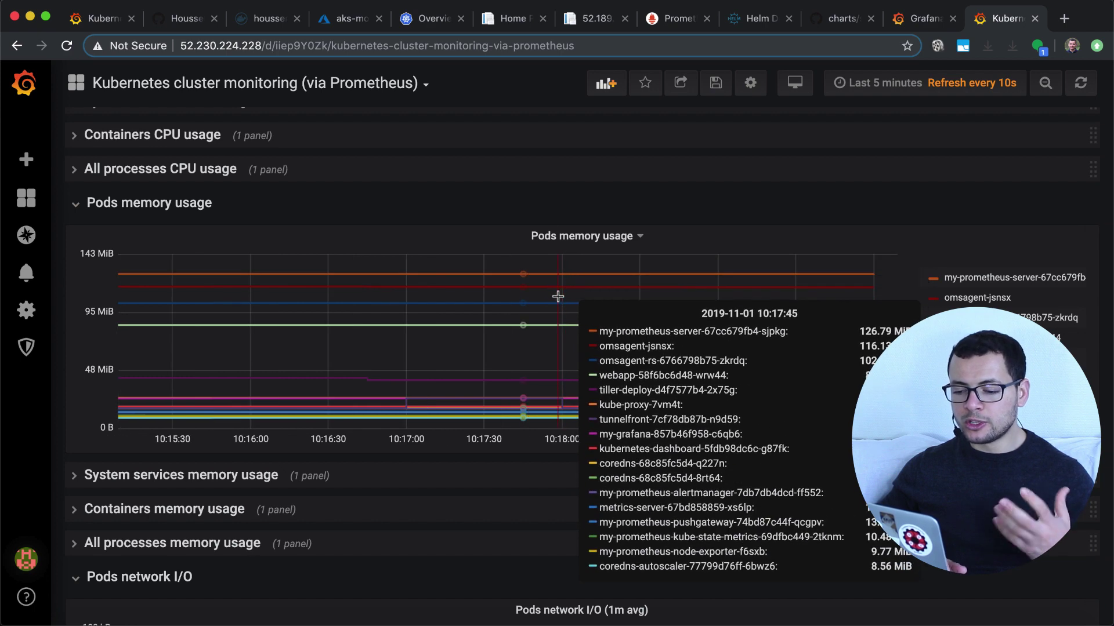
scroll(558, 296, "down", 5)
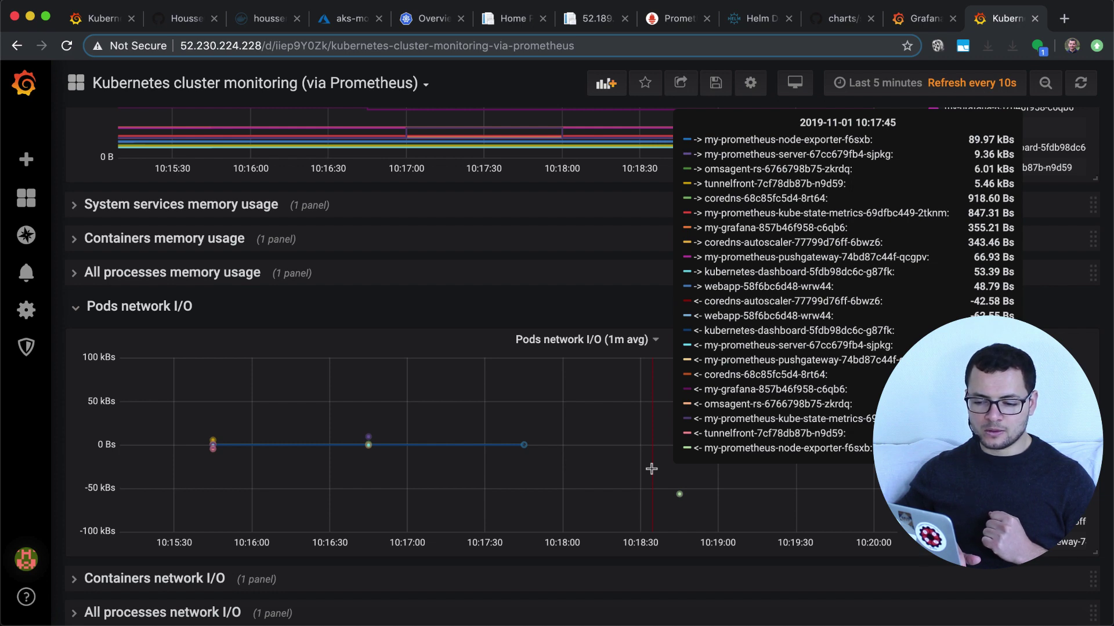
scroll(651, 468, "up", 15)
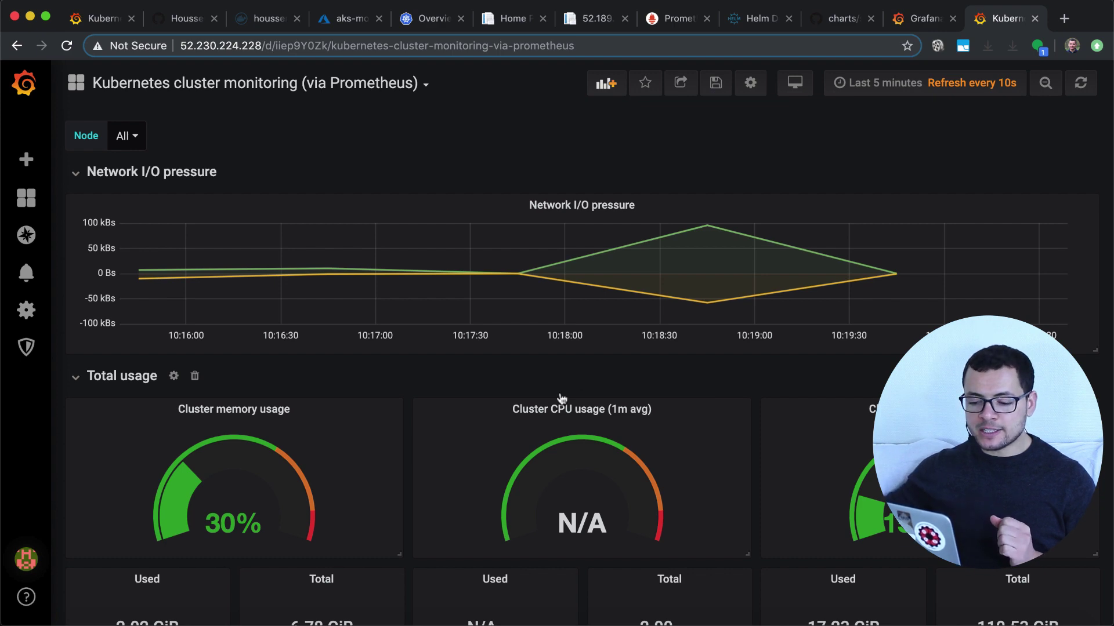
Switch to Visual Studio Code, open HomeController.cs and select the metric name my_counter in the CreateCounter call
left_click(461, 621)
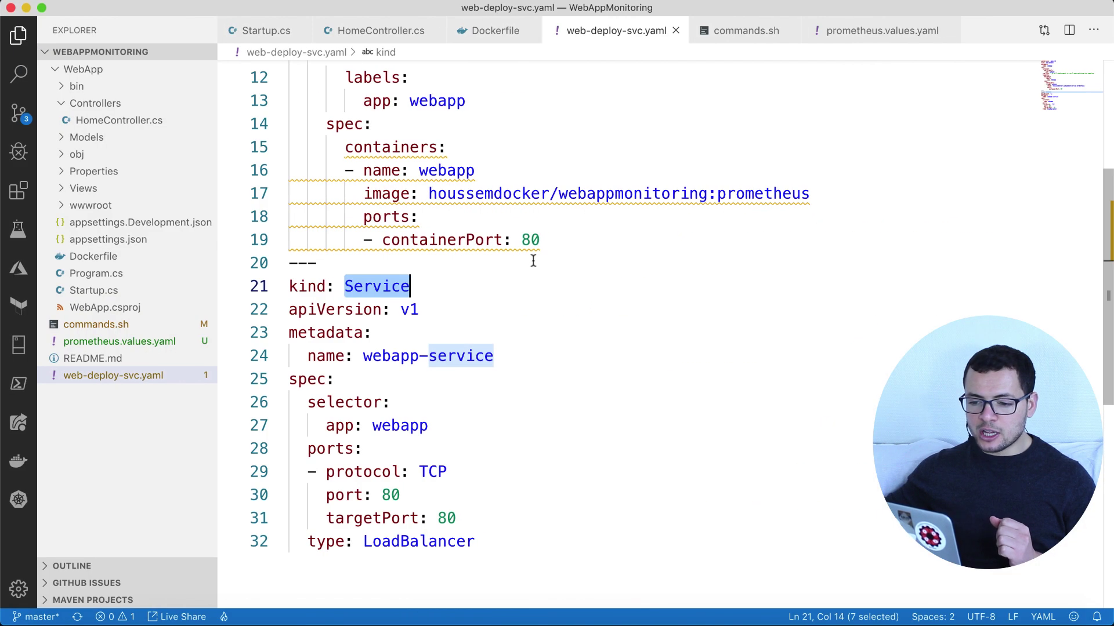
left_click(119, 126)
left_click(118, 122)
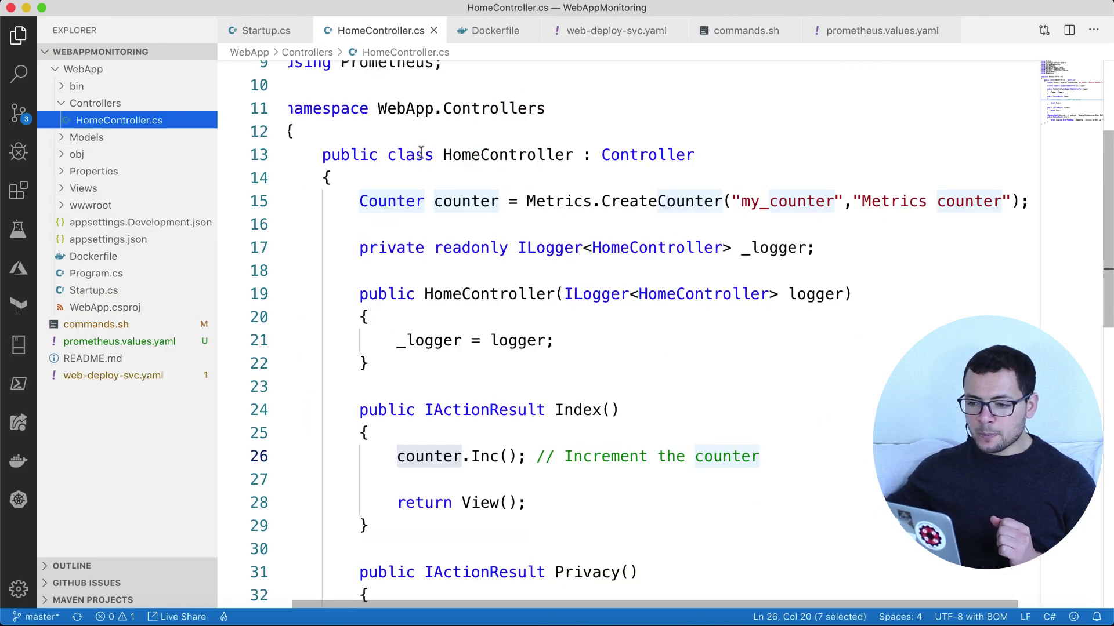
double_click(800, 197)
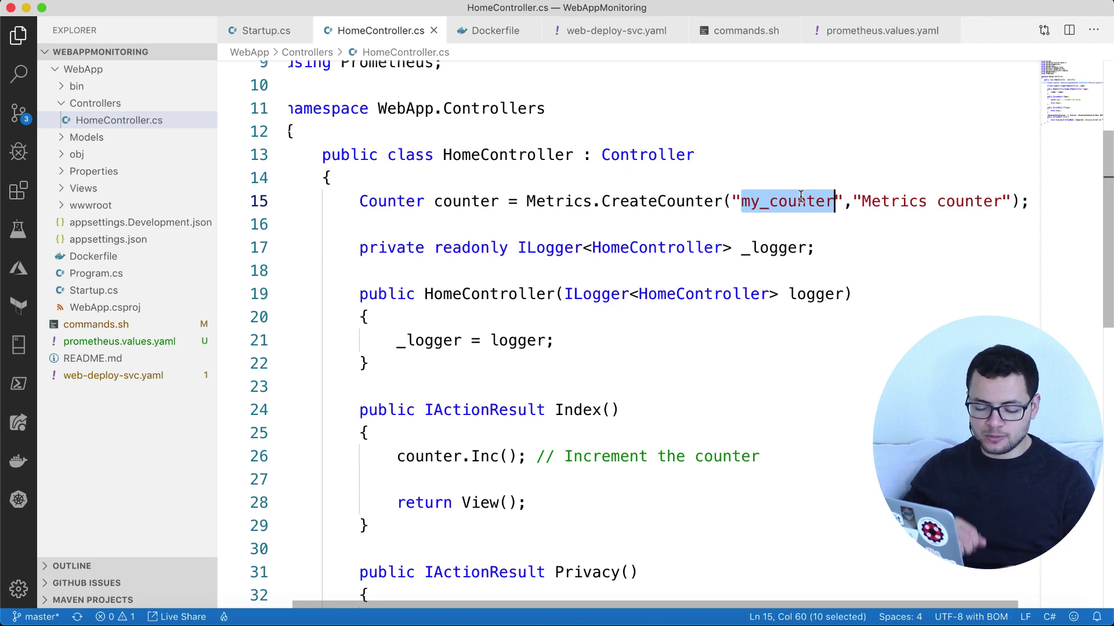
Return to the Grafana dashboard in the browser and add a new panel with the Graph visualization
key("ctrl+Left")
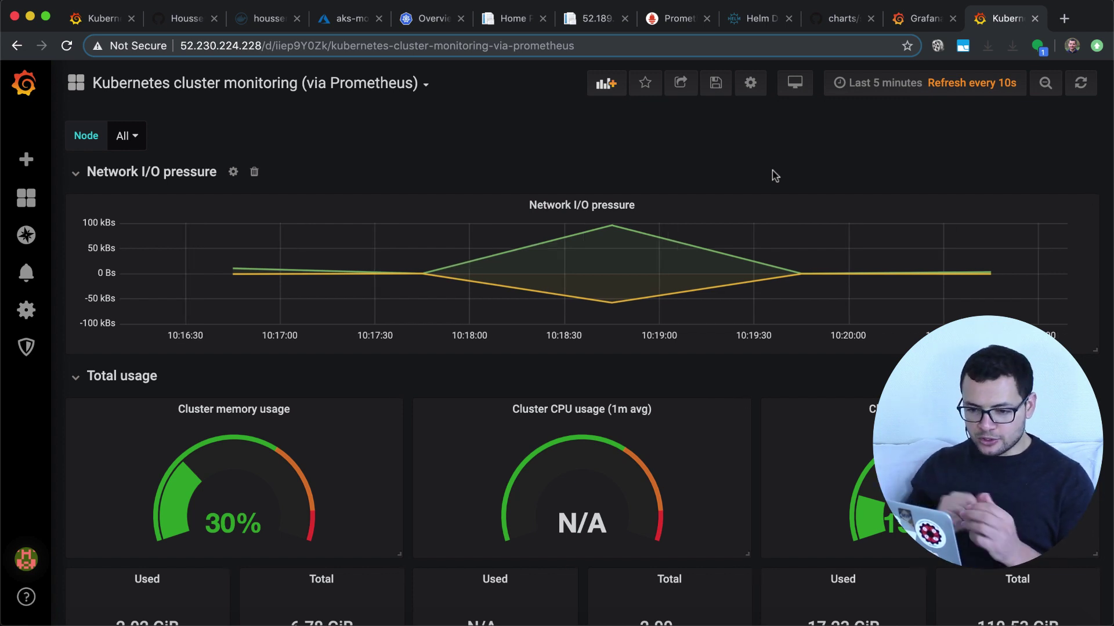
left_click(607, 91)
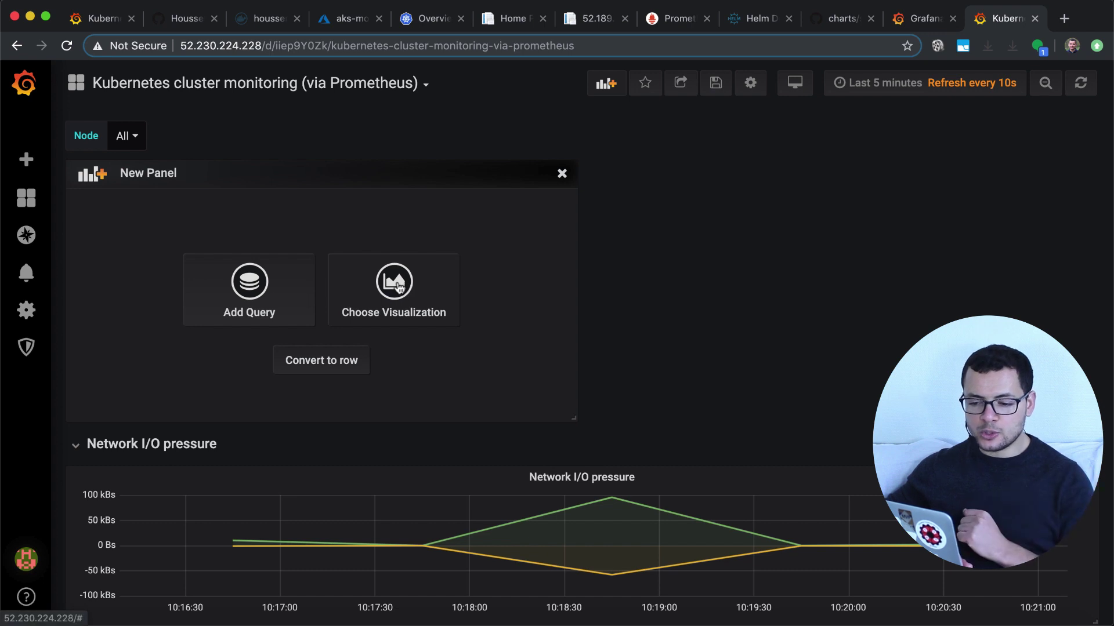
left_click(398, 287)
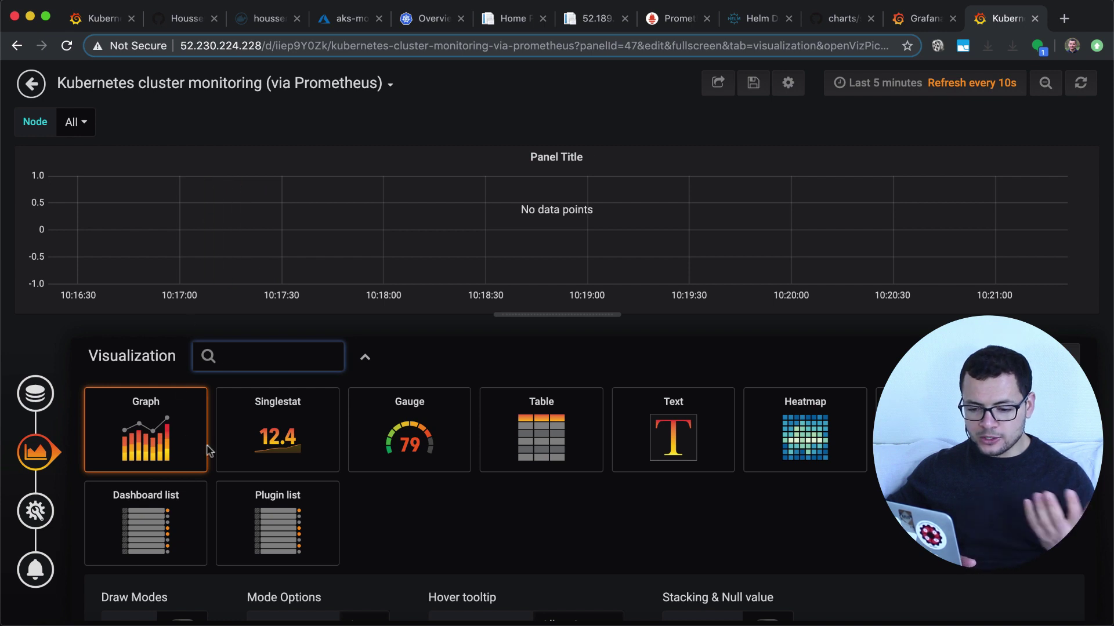
scroll(210, 451, "down", 2)
scroll(210, 451, "up", 2)
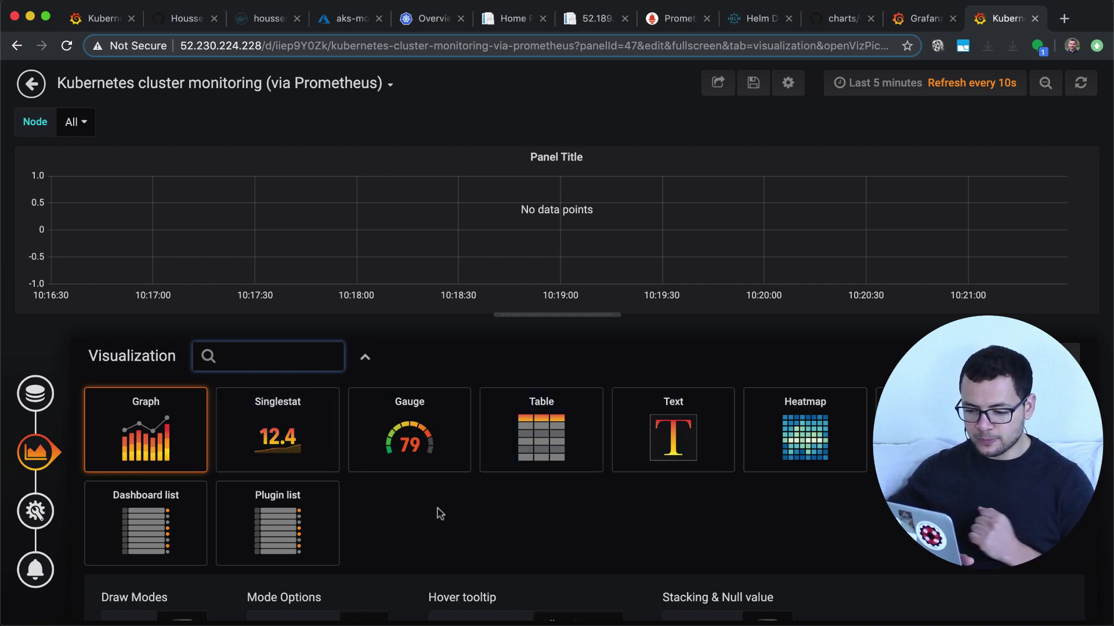
left_click(162, 416)
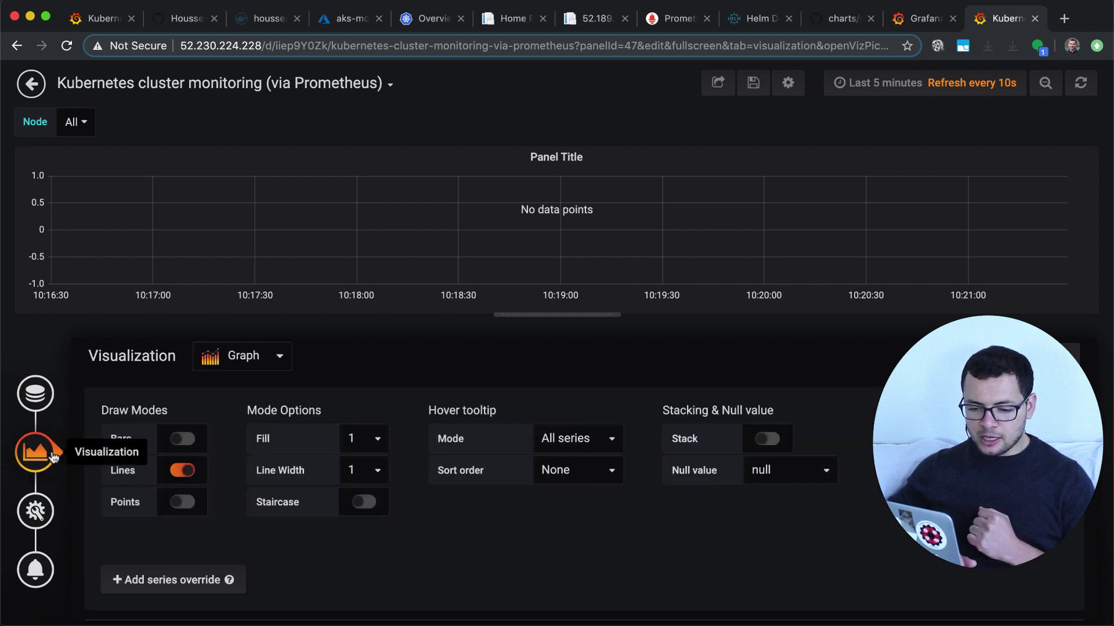
Review the graph's draw modes and display options, and open the new panel's general settings
scroll(263, 429, "down", 2)
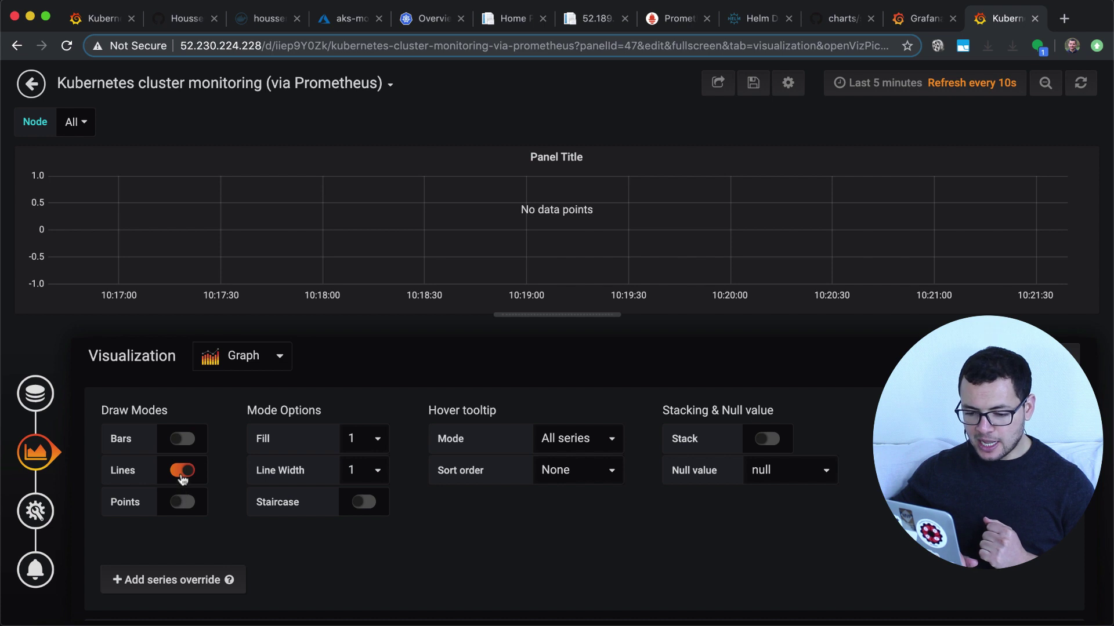
scroll(222, 491, "down", 1)
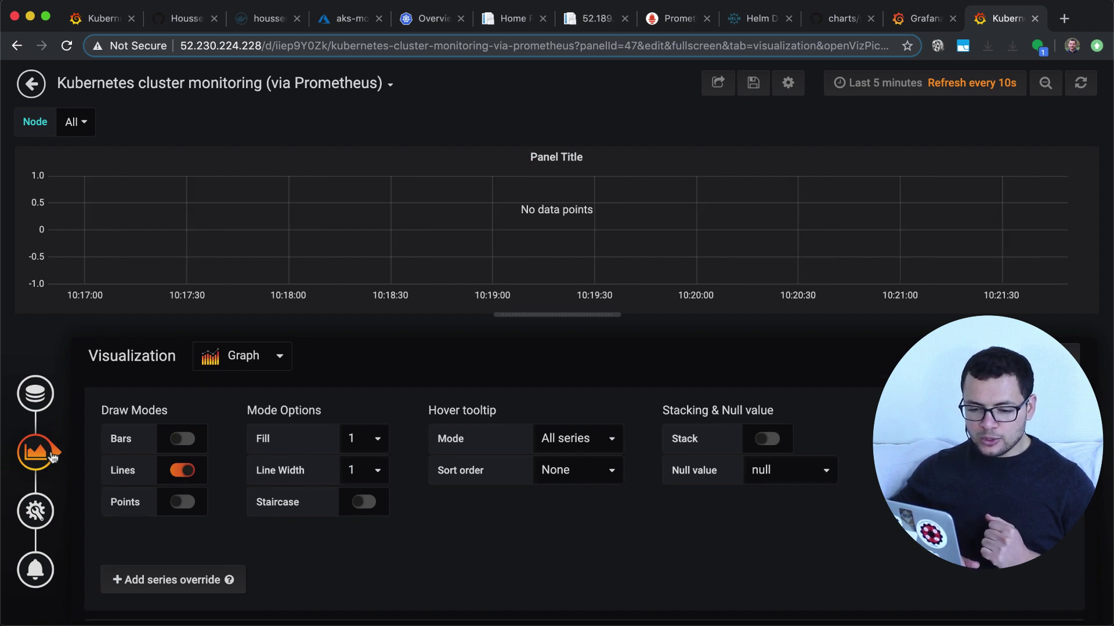
left_click(36, 511)
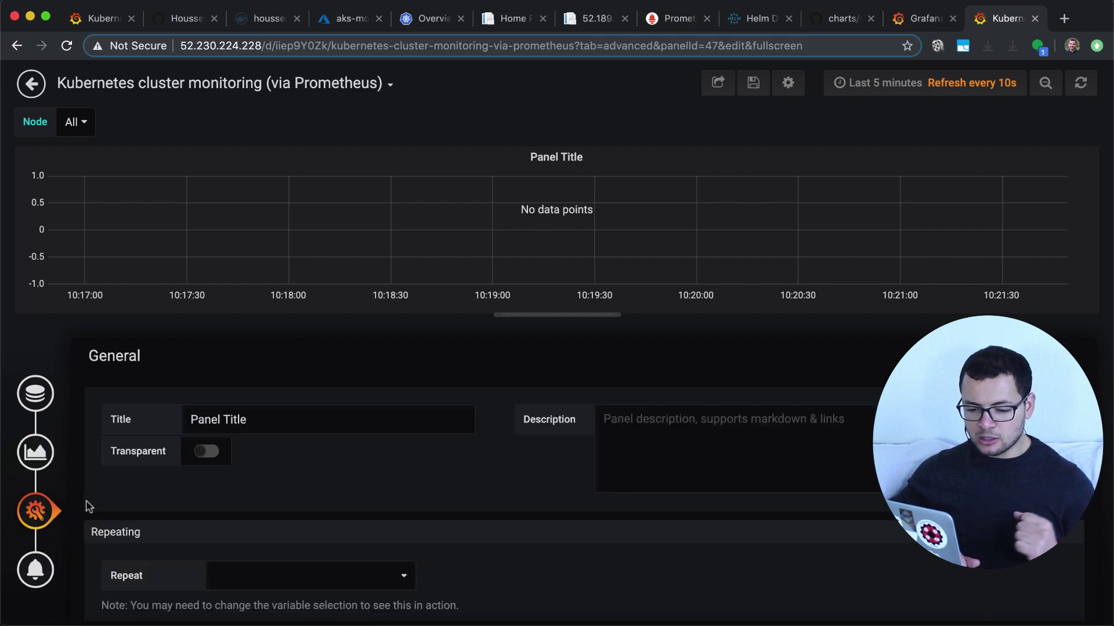
Check the new panel's alert settings, and set query A on the default data source to the my_counter metric
left_click(36, 571)
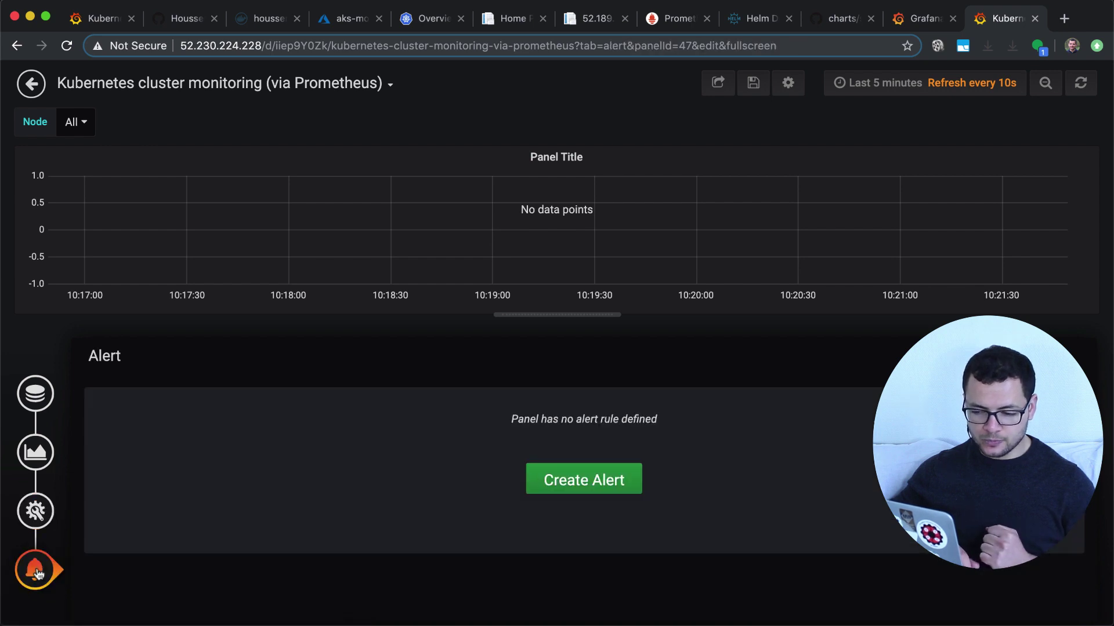
left_click(30, 398)
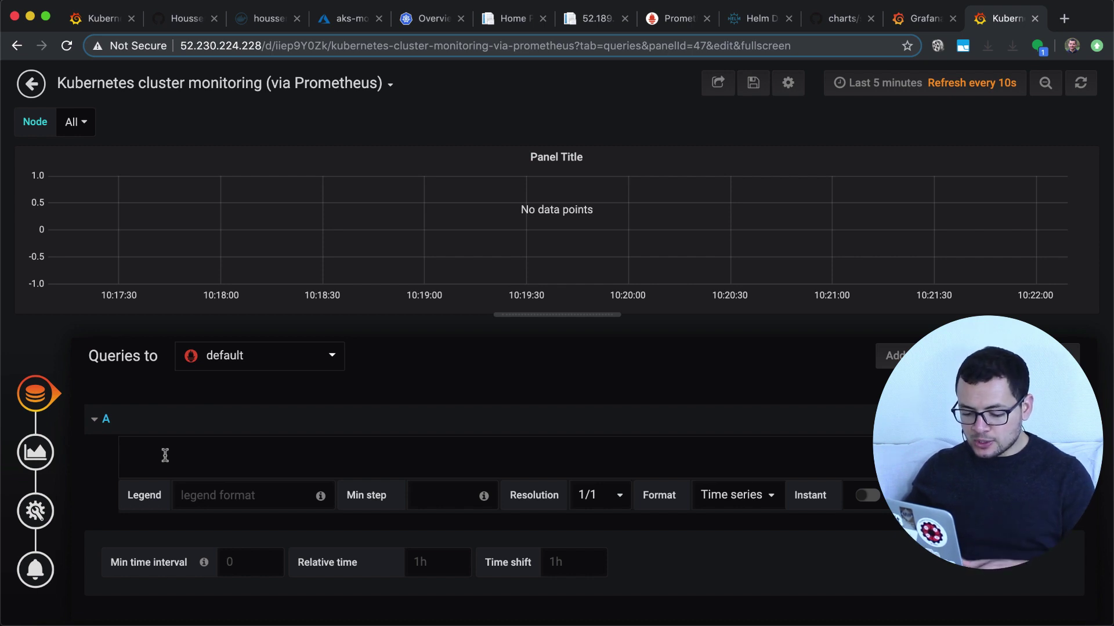
type("m")
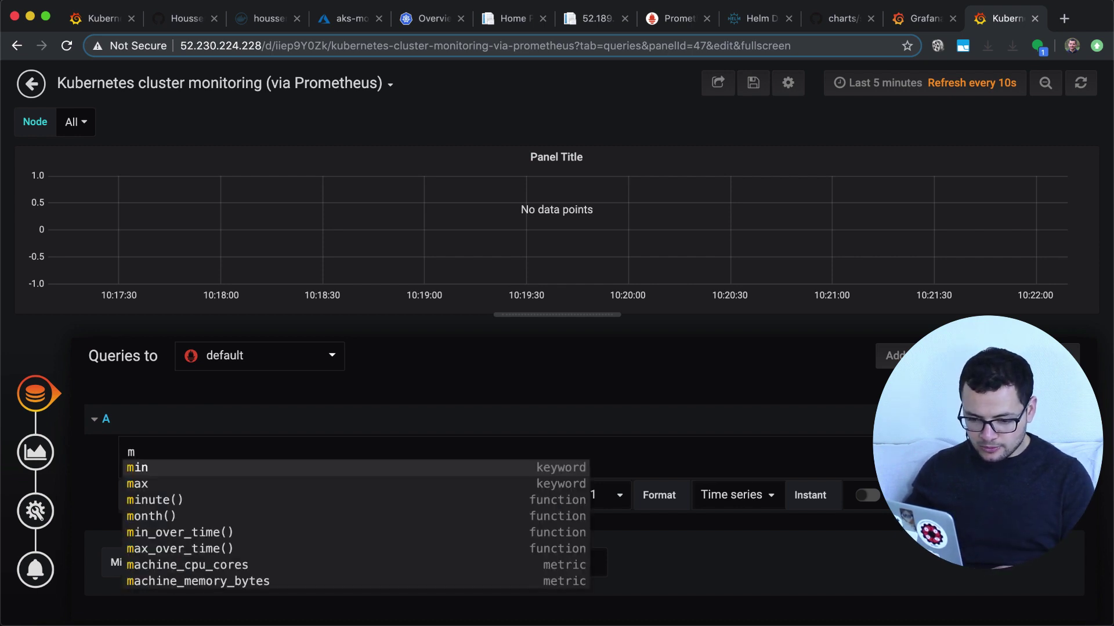
key("Down")
key("Down")
key("Down")
key("Down")
key("Down")
key("Down")
key("Down")
key("Down")
key("Down")
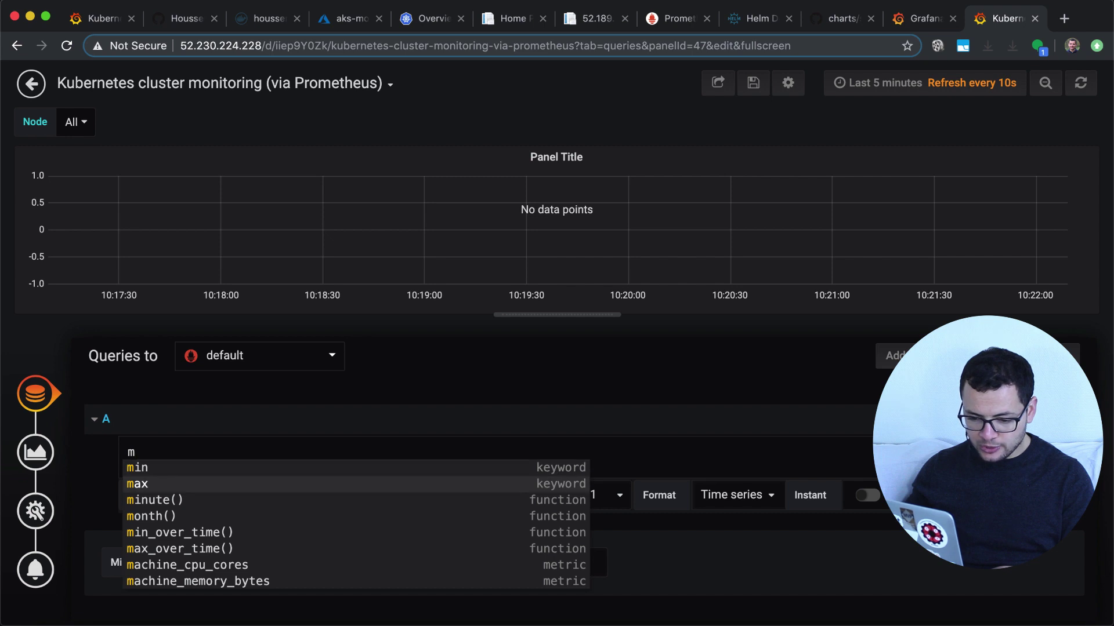
key("Down")
key("Down")
key("Down")
key("Down")
key("Down")
key("Down")
key("Down")
key("Down")
key("Down")
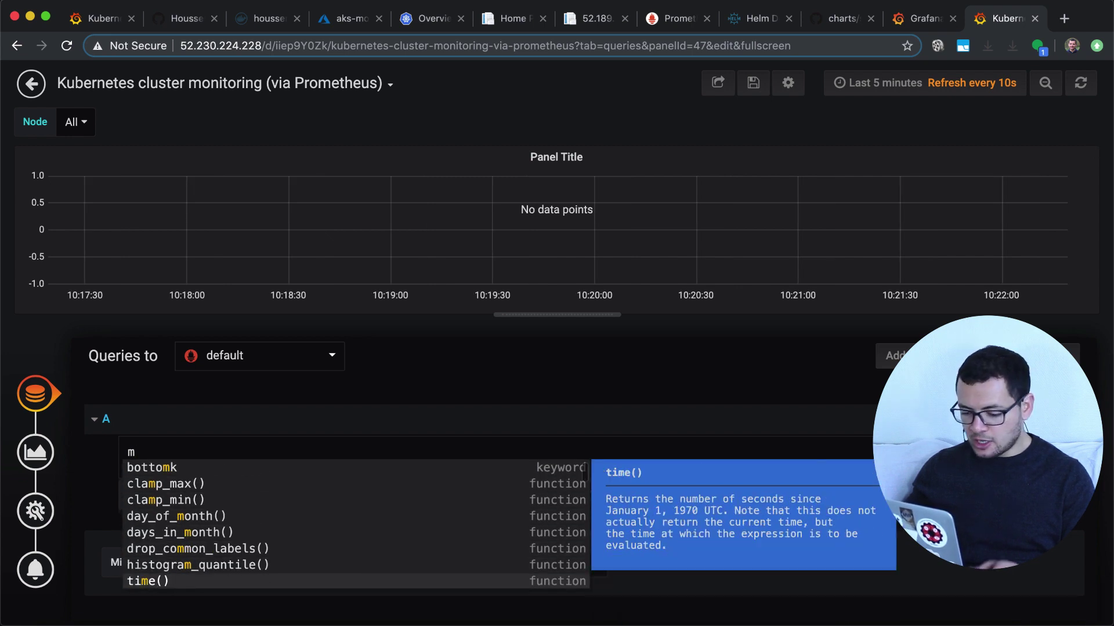
type("y")
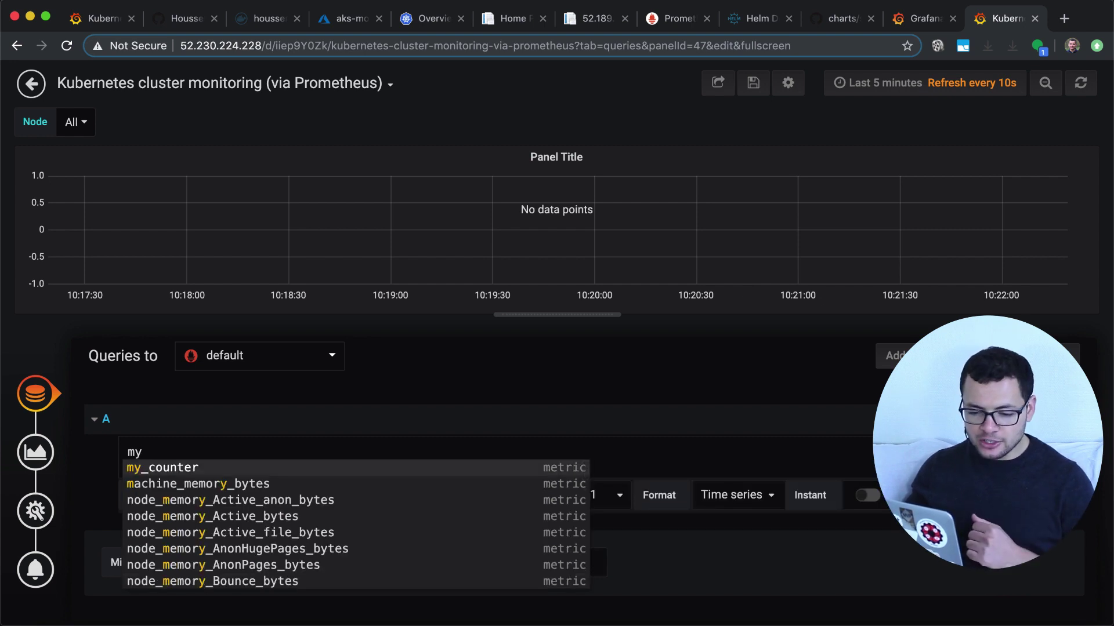
key("Down")
key("Up")
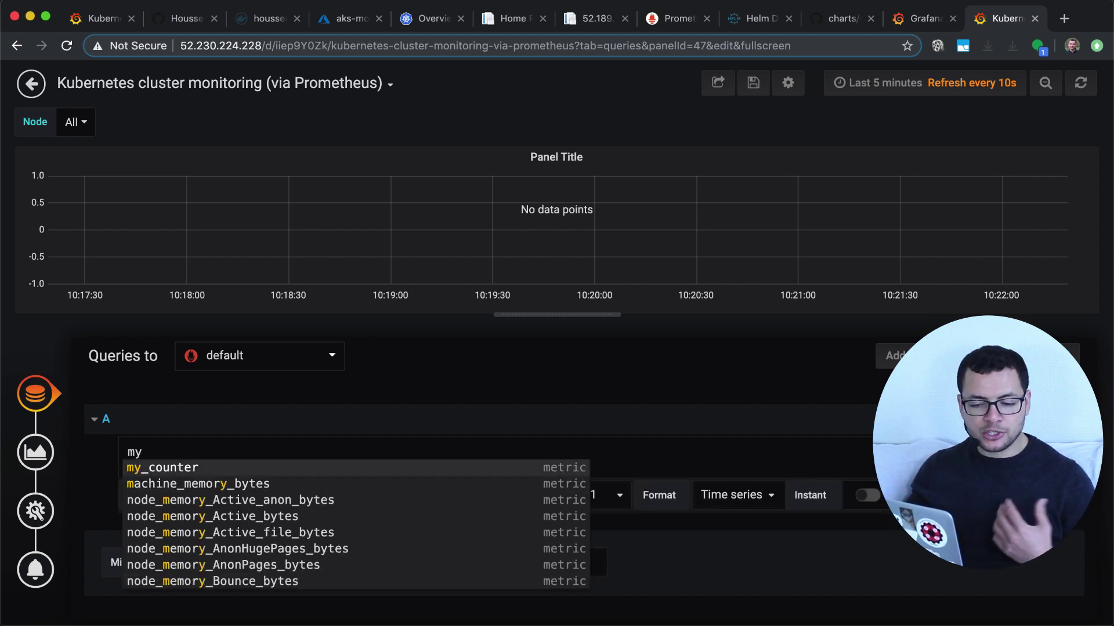
key("Tab")
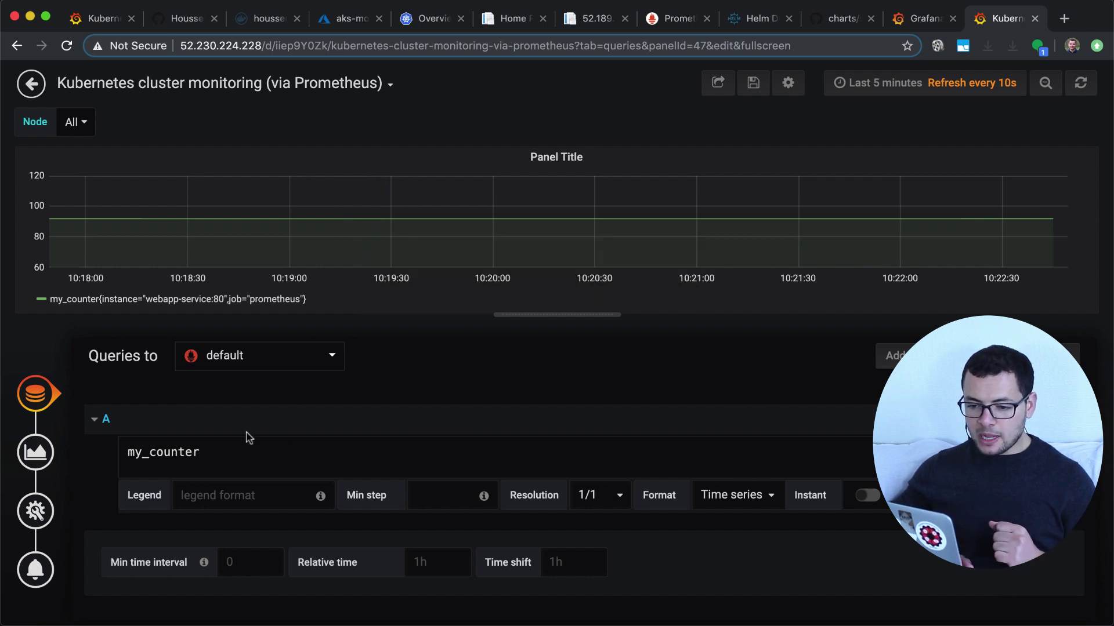
Return to the dashboard and widen the my_counter graph panel to the full dashboard width
left_click(35, 90)
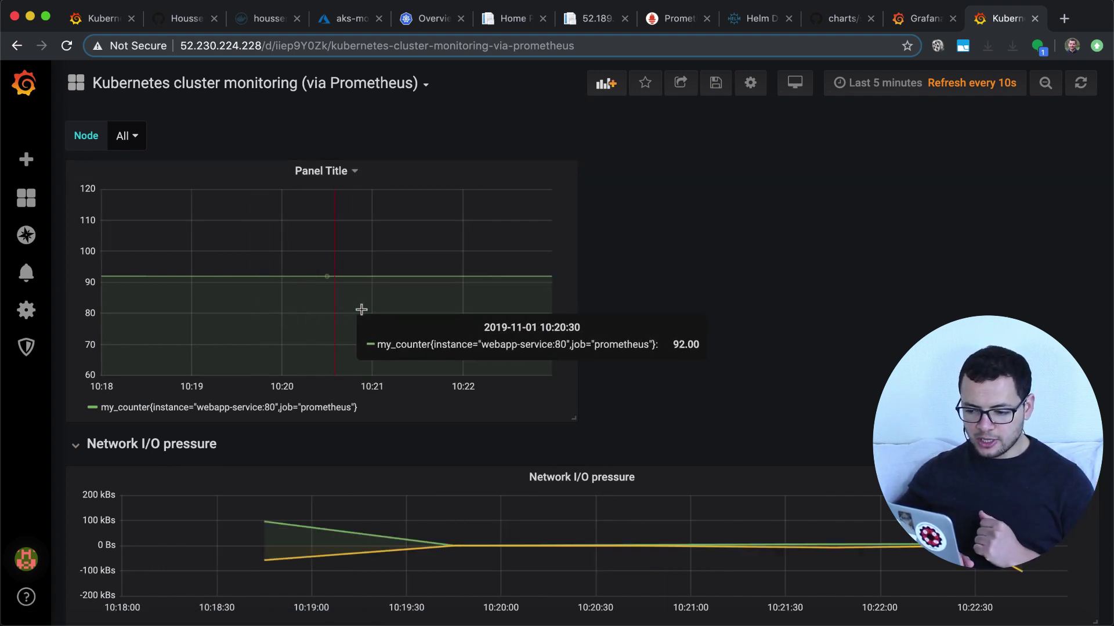
left_click_drag(580, 419, 1106, 423)
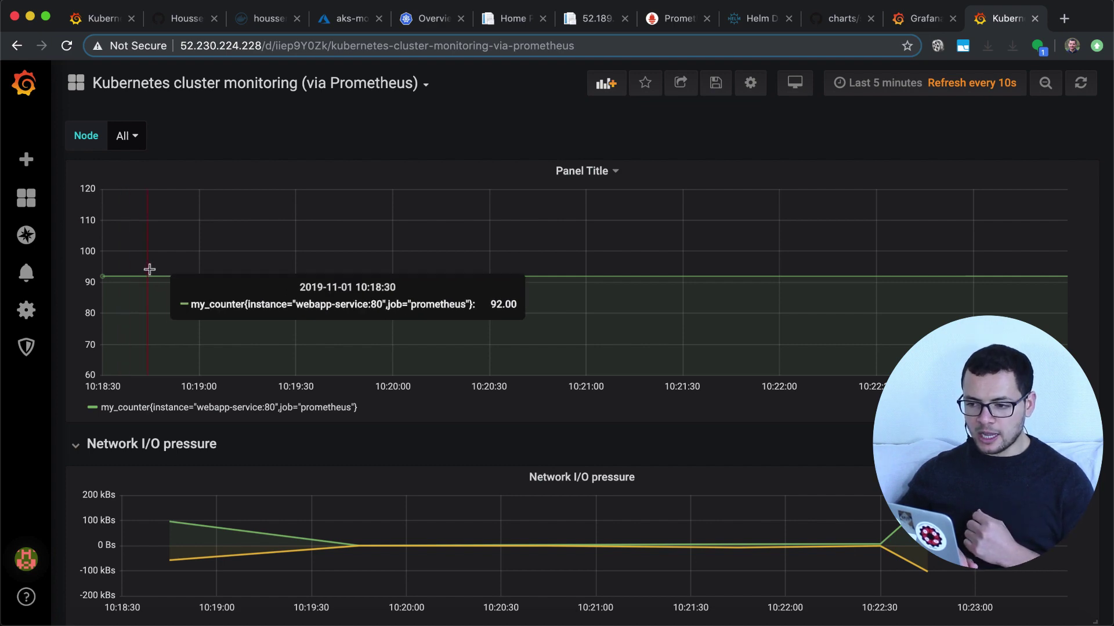
Reload the web app's /metrics page and highlight the my_counter entry to compare it with the graph
left_click(594, 19)
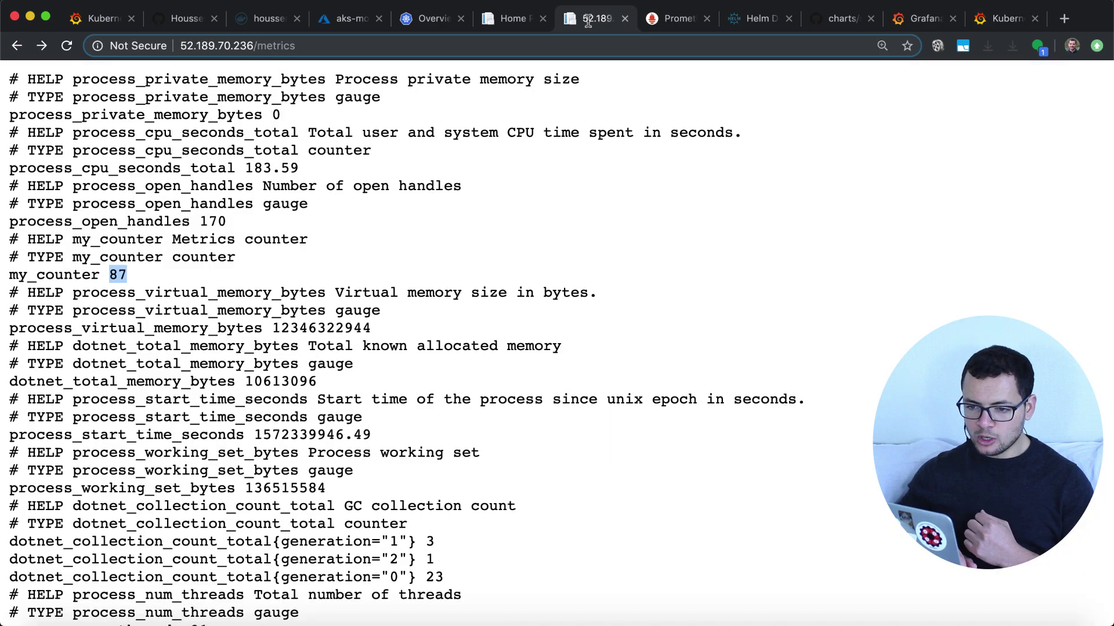
left_click(75, 46)
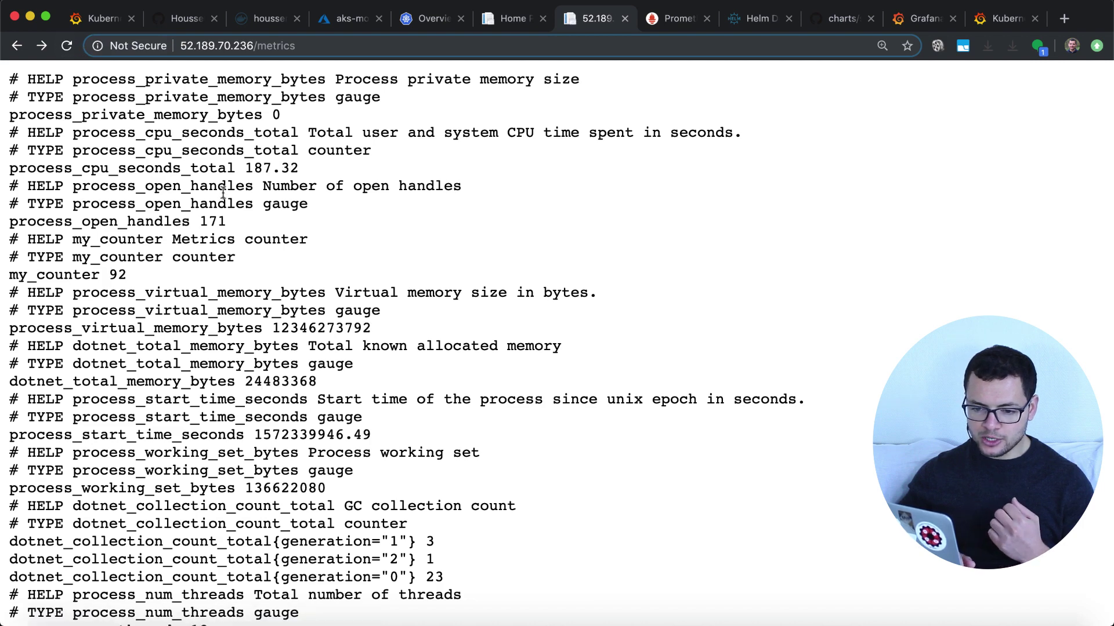
left_click_drag(127, 277, 3, 243)
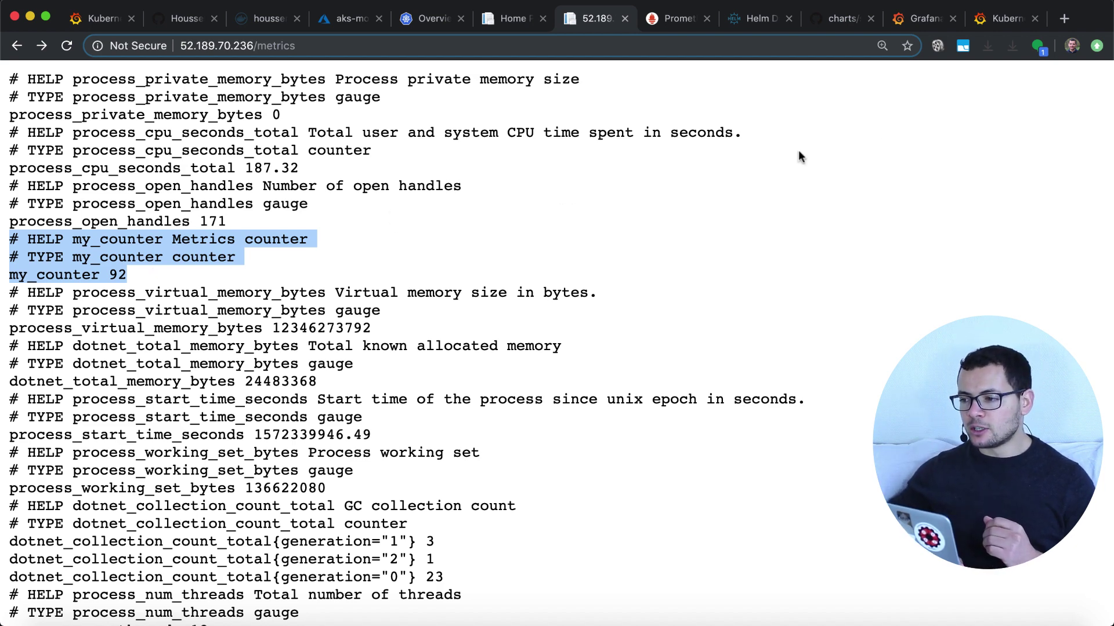
Review the Grafana dashboard's my_counter graph and Total usage section, and switch to the WebAppMonitoring repository on GitHub
left_click(998, 19)
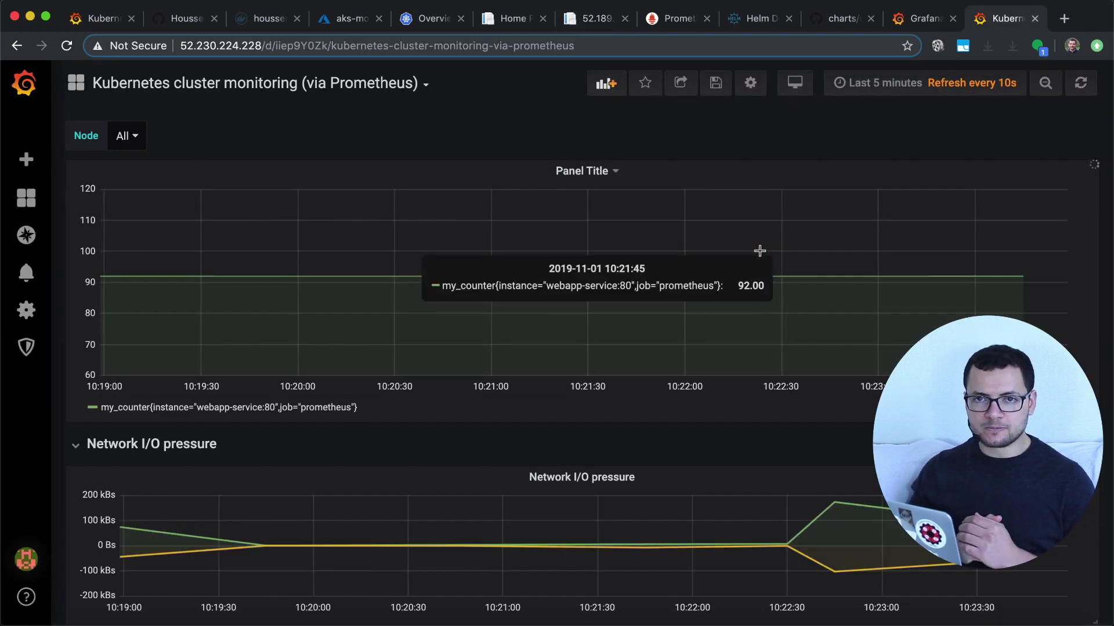
scroll(928, 232, "down", 9)
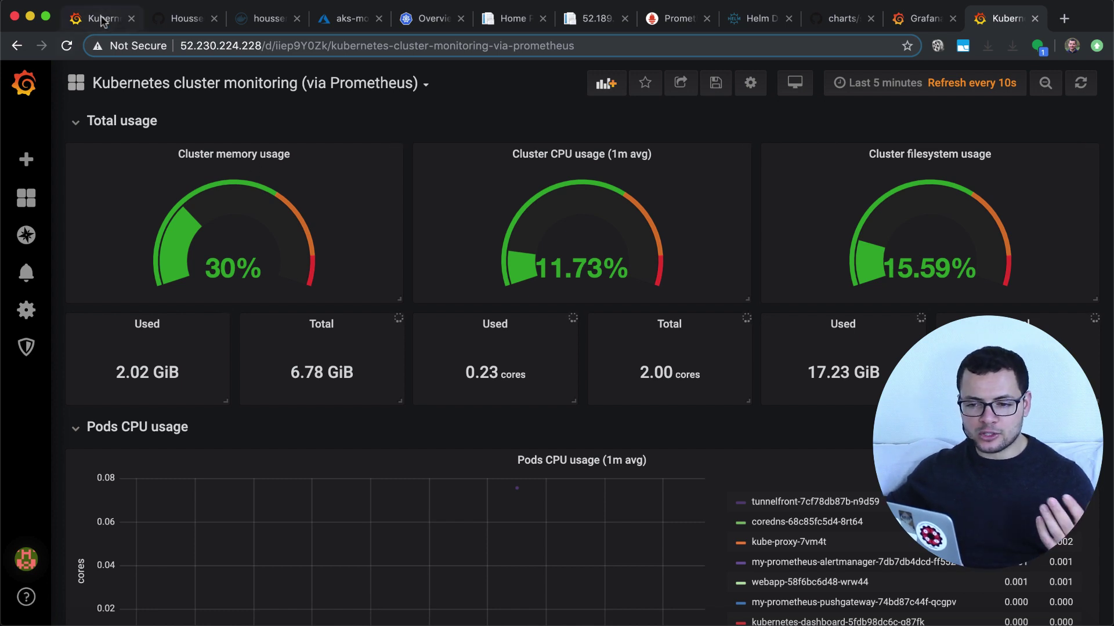
left_click(182, 19)
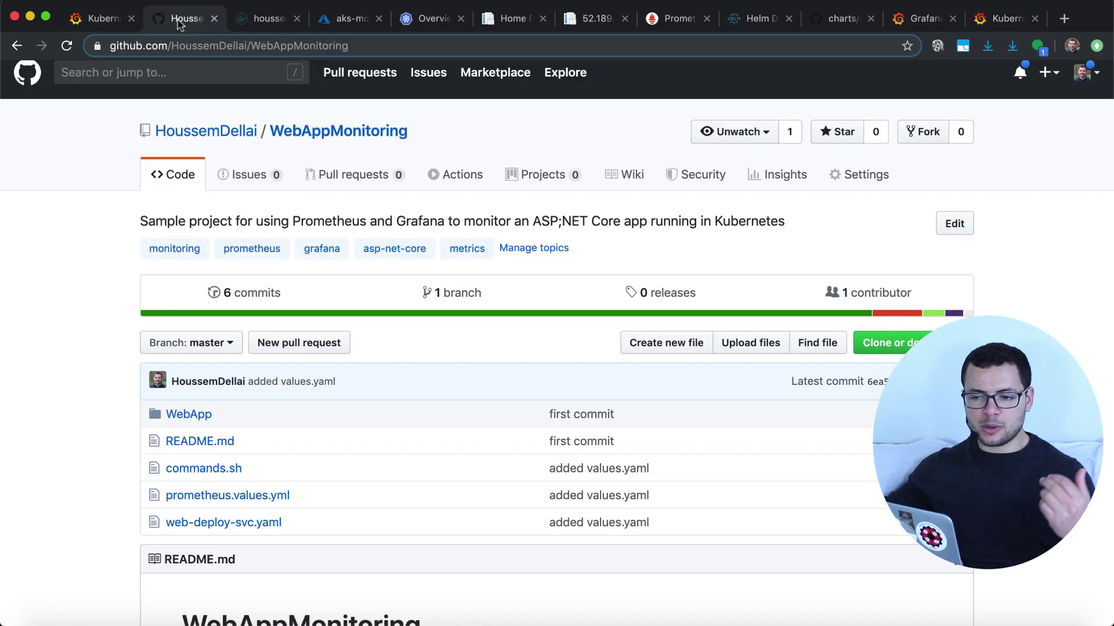